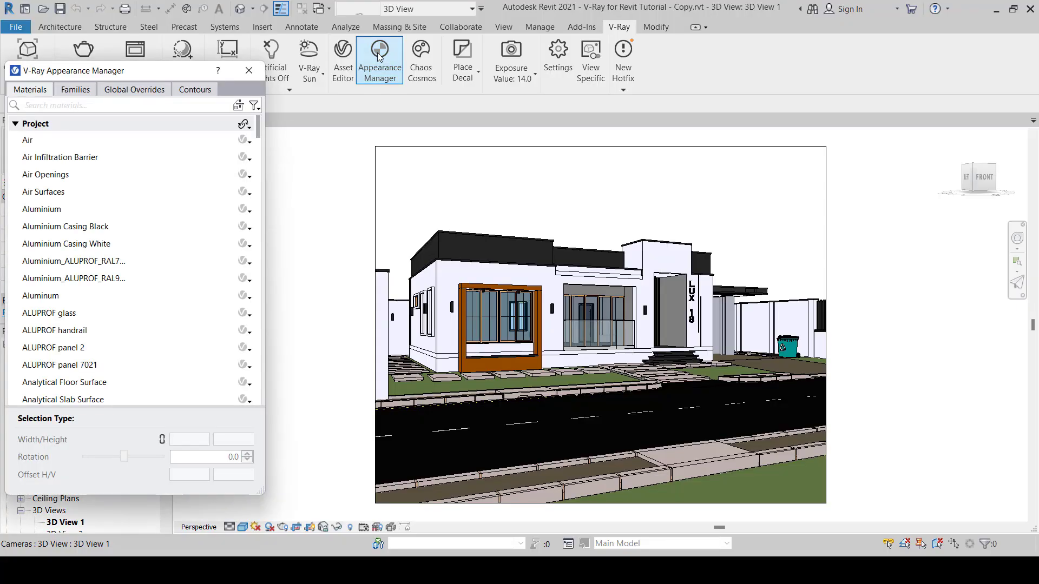
Step: Open the V-Ray Asset Editor, review the scene's materials and geometries, and minimize the editor
left_click(343, 58)
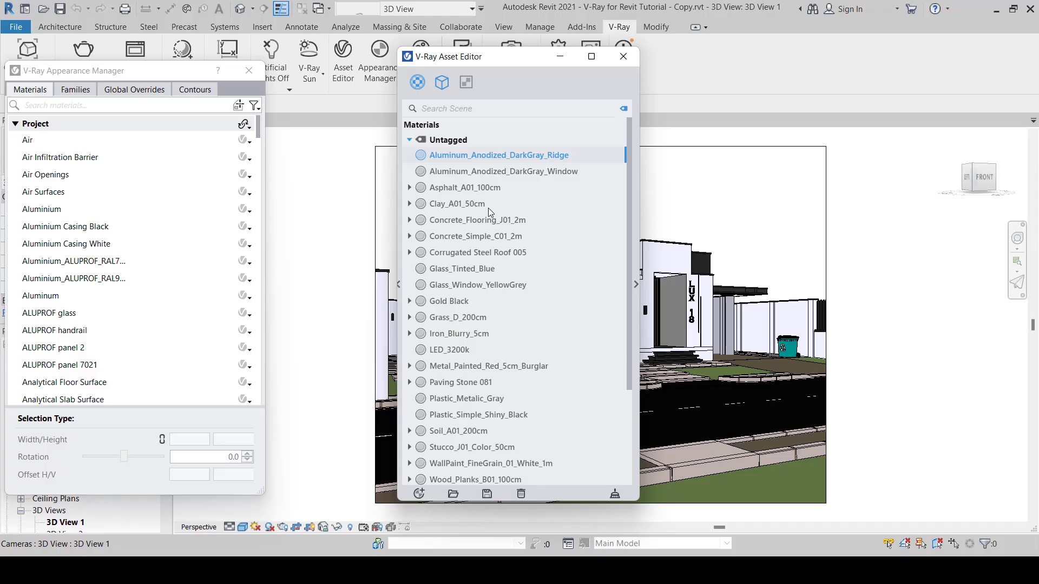
scroll(482, 309, "down", 3)
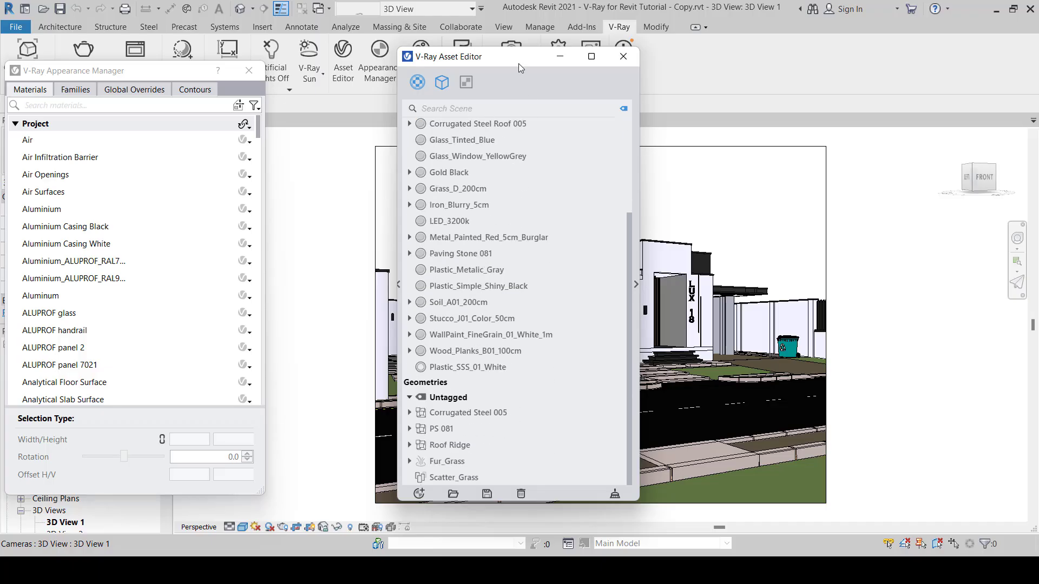
left_click(563, 57)
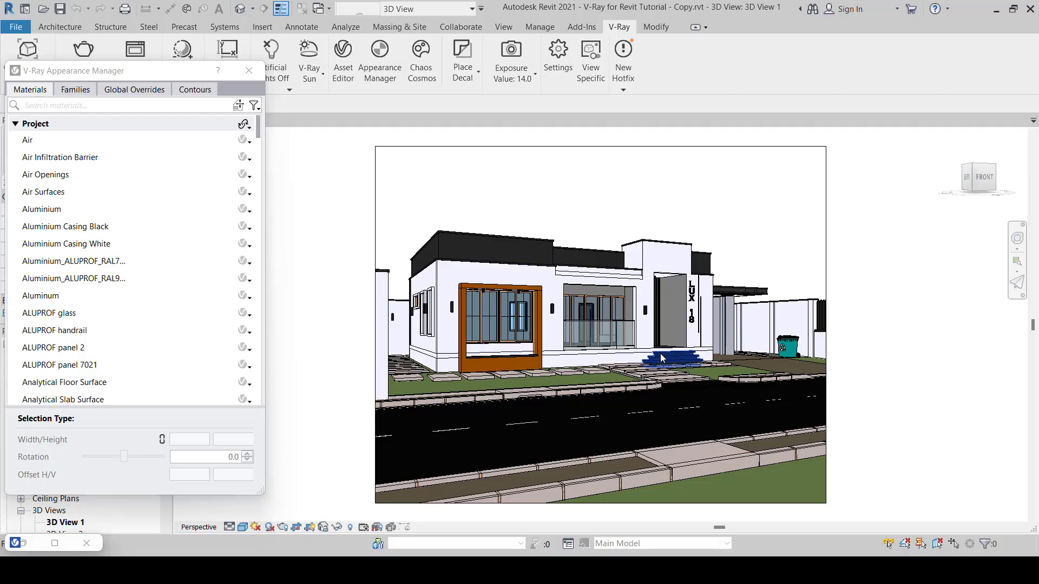
Step: Examine the house's entrance, windows, front facade and surrounding ground surfaces in the 3D view
scroll(663, 293, "up", 5)
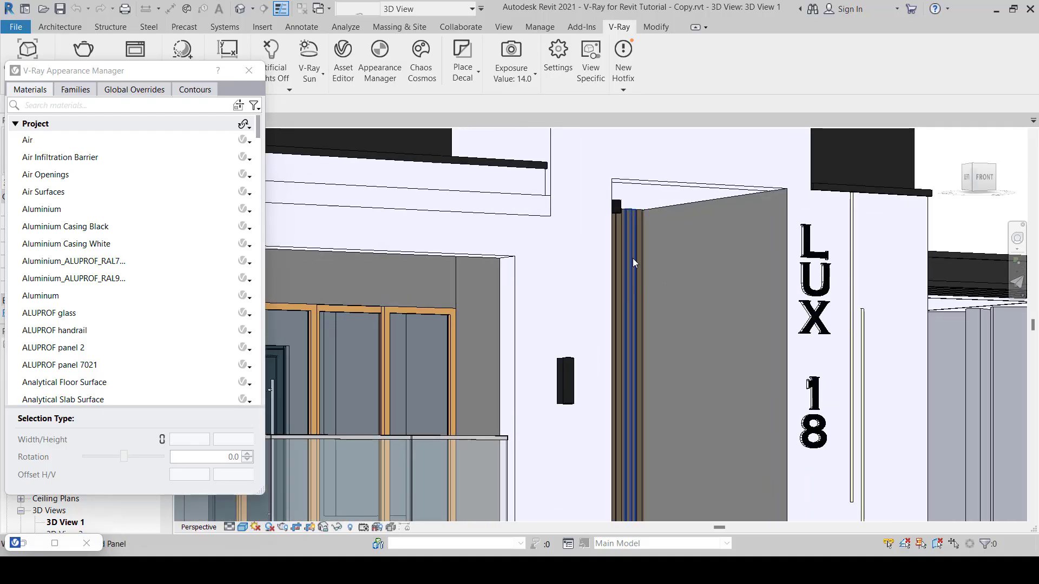
scroll(678, 255, "down", 5)
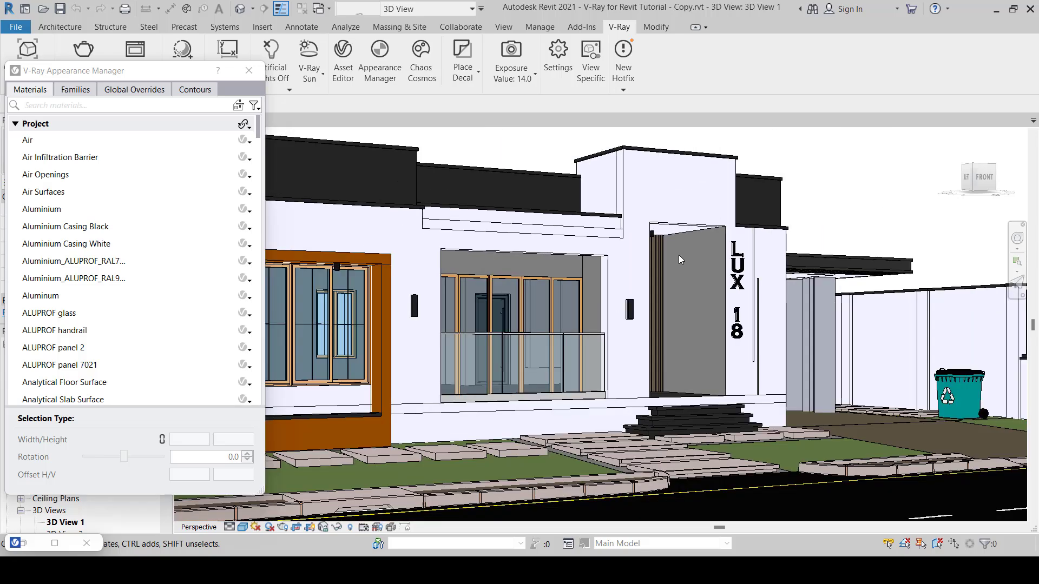
scroll(678, 255, "down", 2)
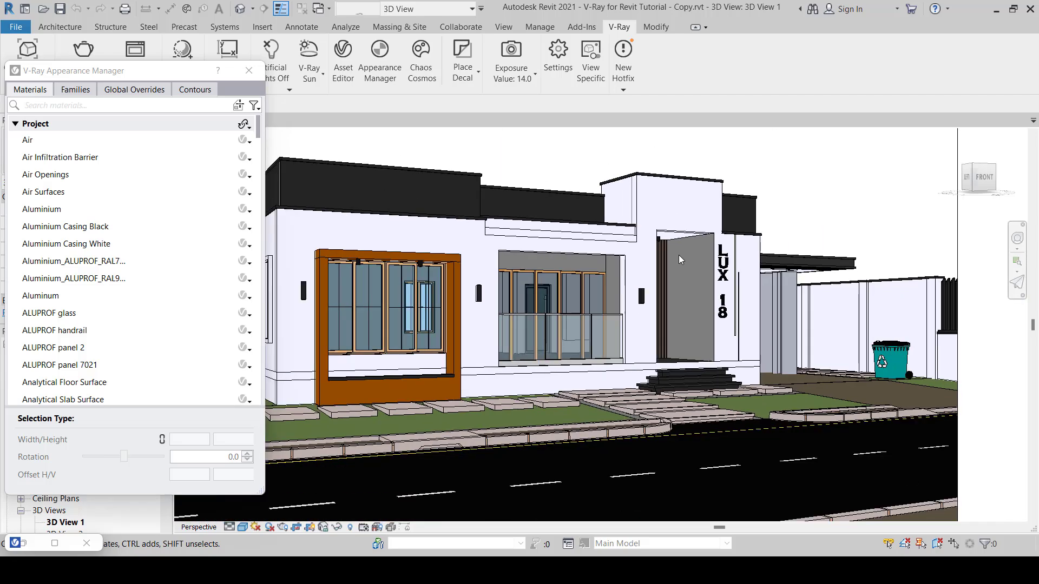
scroll(678, 254, "down", 1)
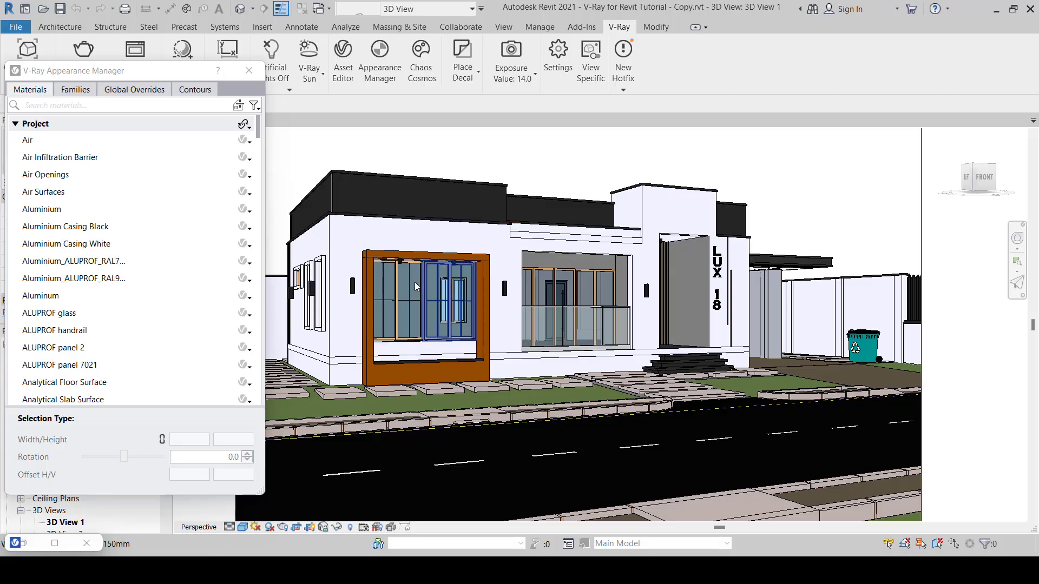
scroll(421, 293, "up", 4)
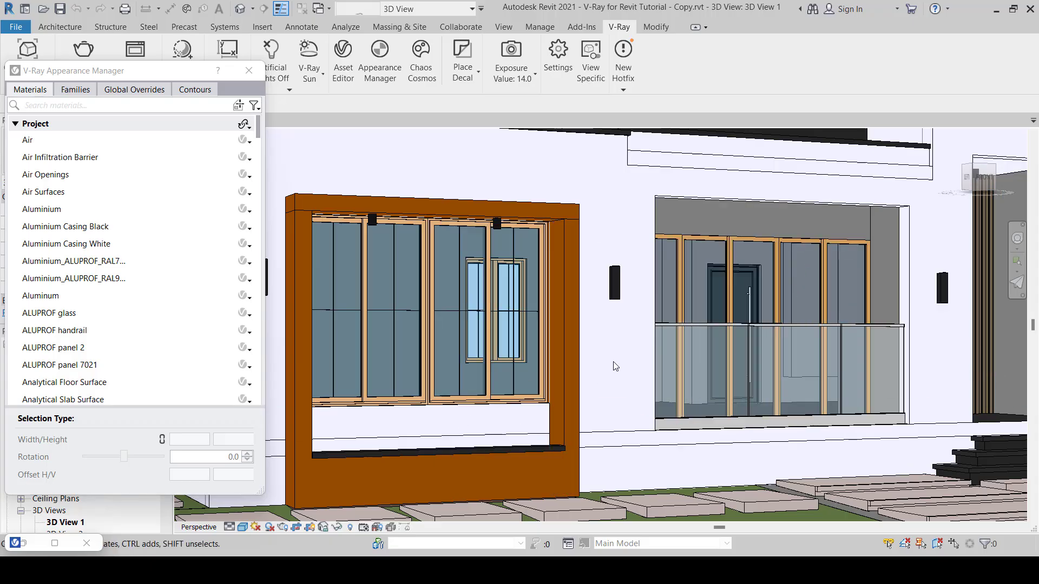
scroll(615, 366, "down", 5)
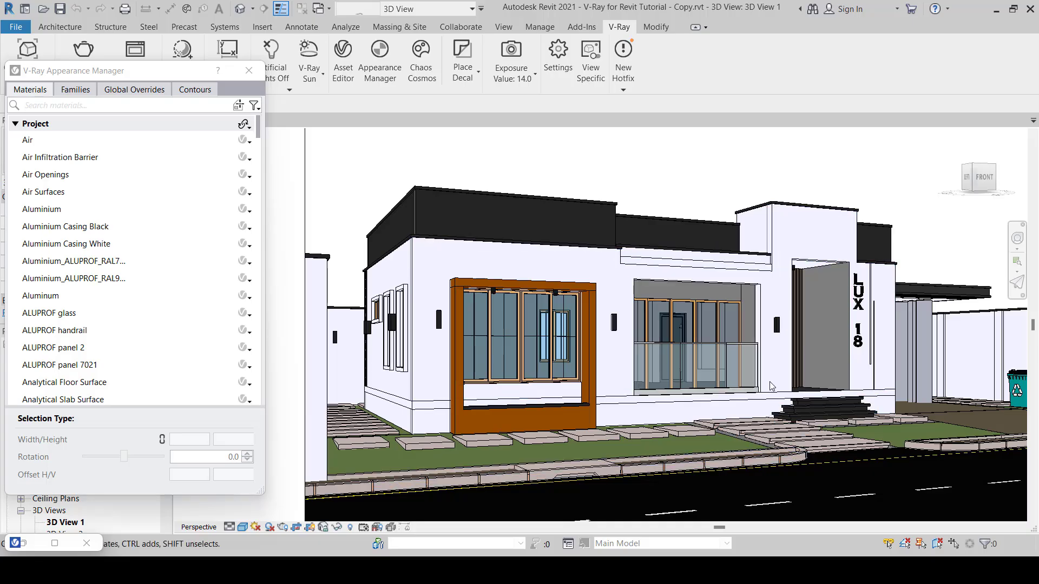
scroll(769, 383, "down", 1)
scroll(769, 384, "down", 1)
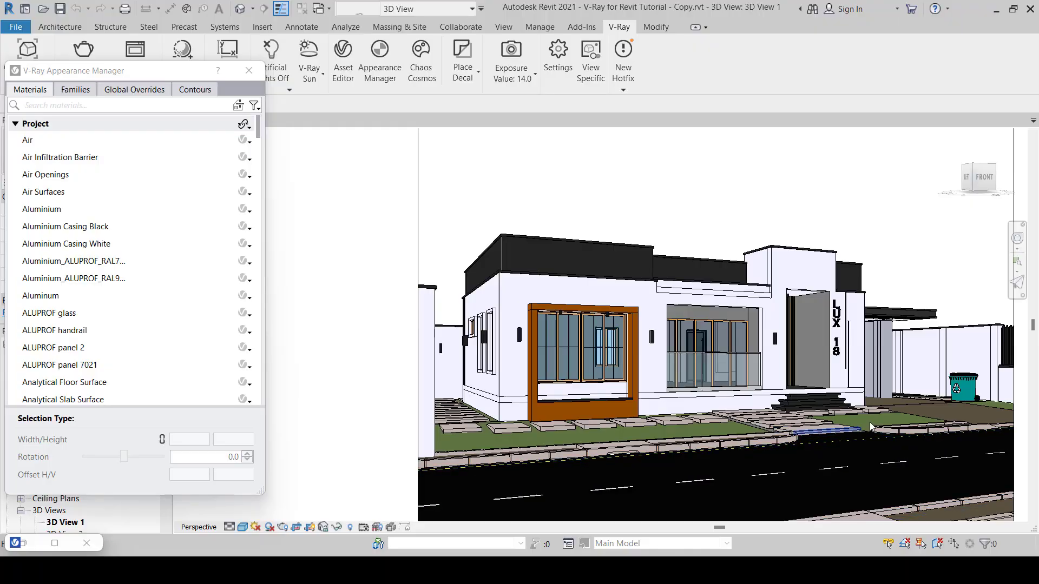
Step: Find the Grass material by picking the lawn surface beside the house, and add the Fur_Grass fur to it
left_click(240, 105)
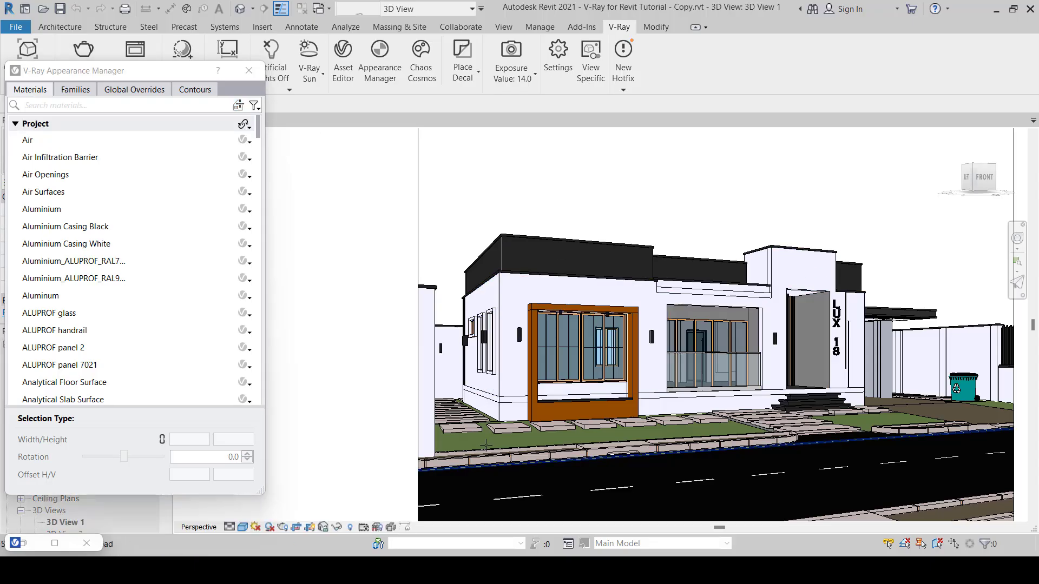
scroll(485, 445, "up", 6)
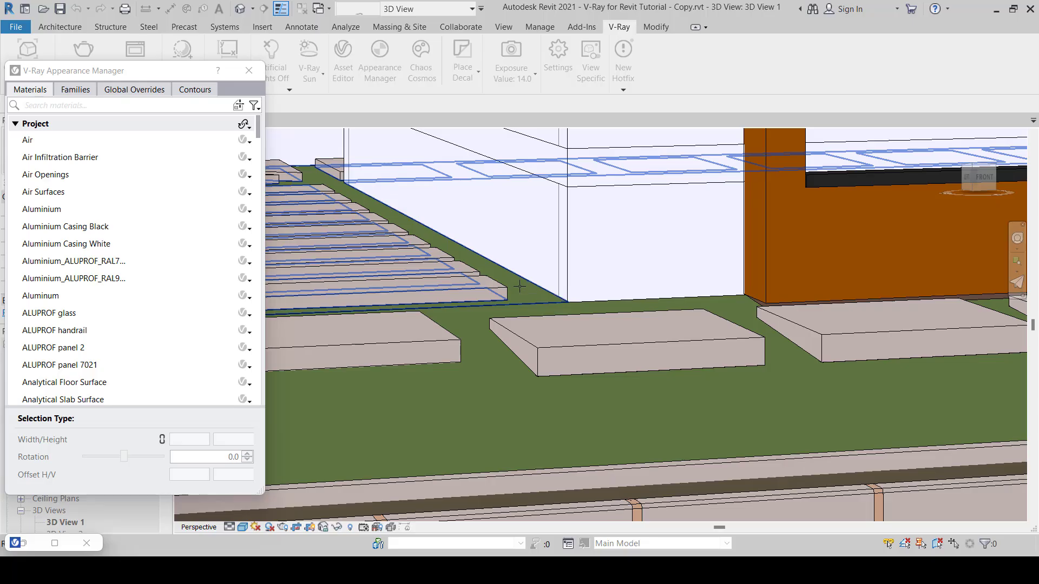
left_click(520, 287)
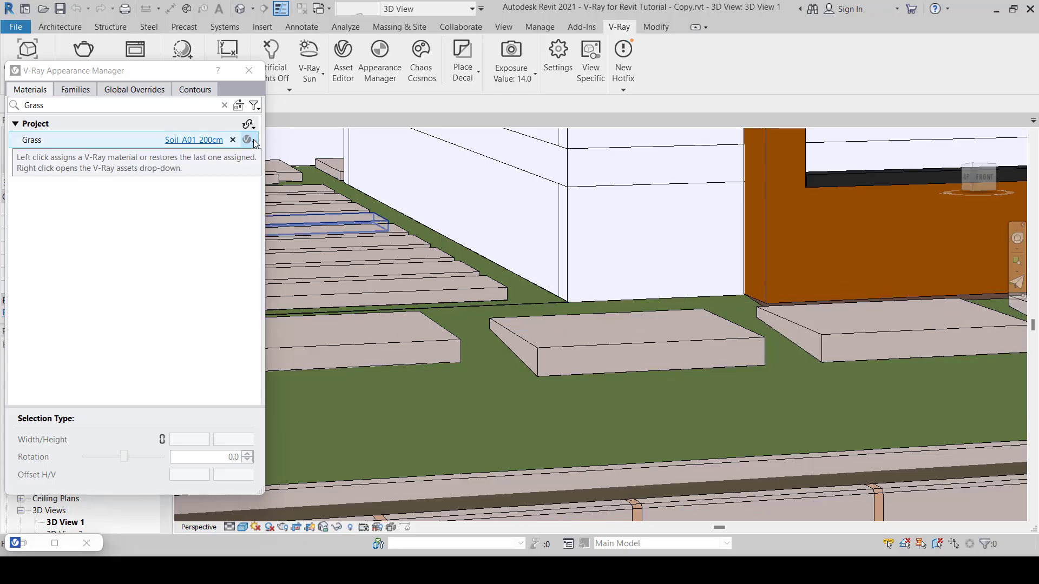
left_click(111, 142)
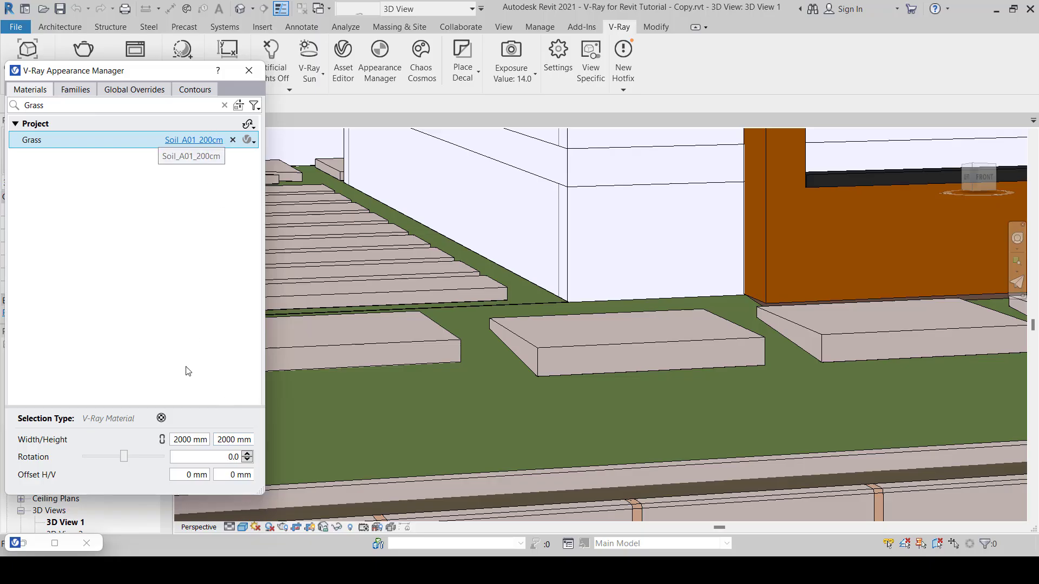
left_click(254, 143)
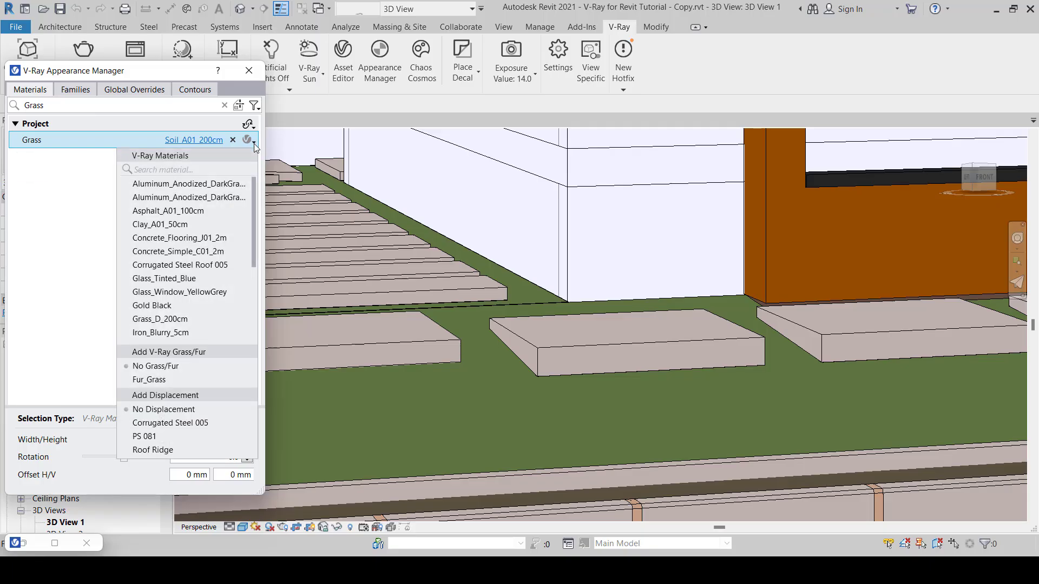
left_click(144, 381)
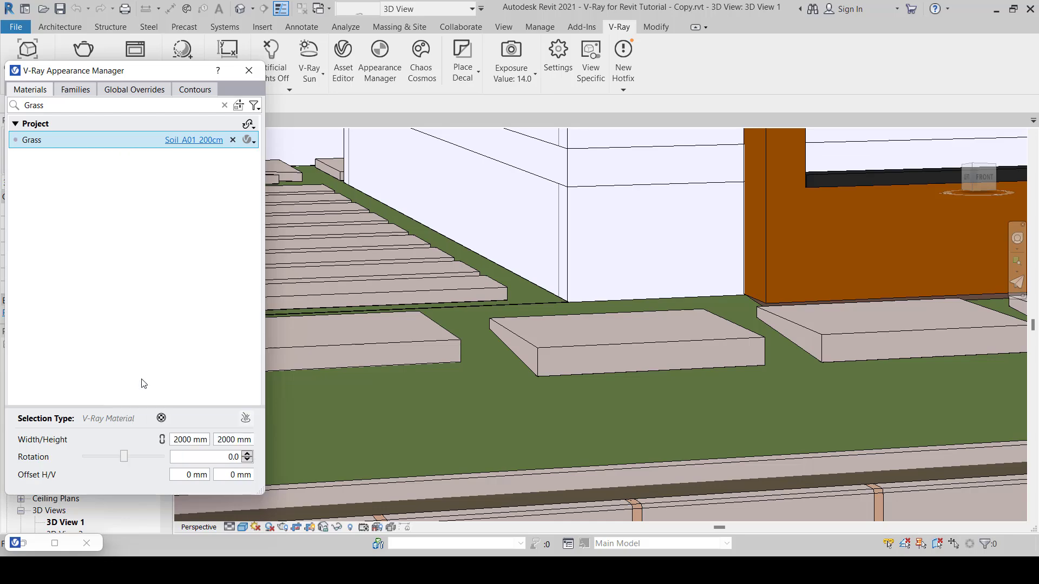
Step: Review the Fur_Grass parameters and assigned material in the Asset Editor, and move the editor window clear of the lawn
double_click(26, 546)
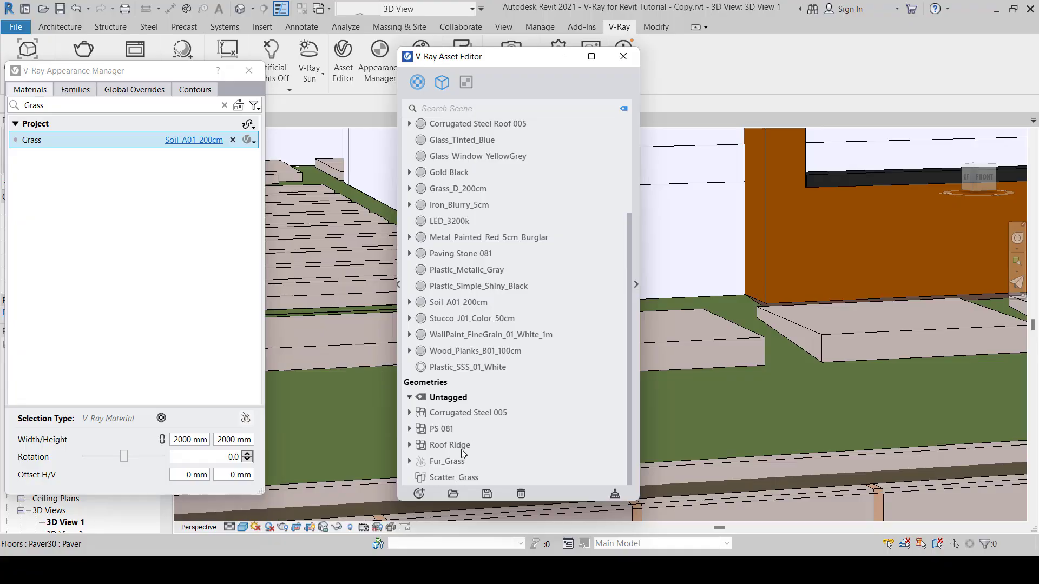
left_click(448, 462)
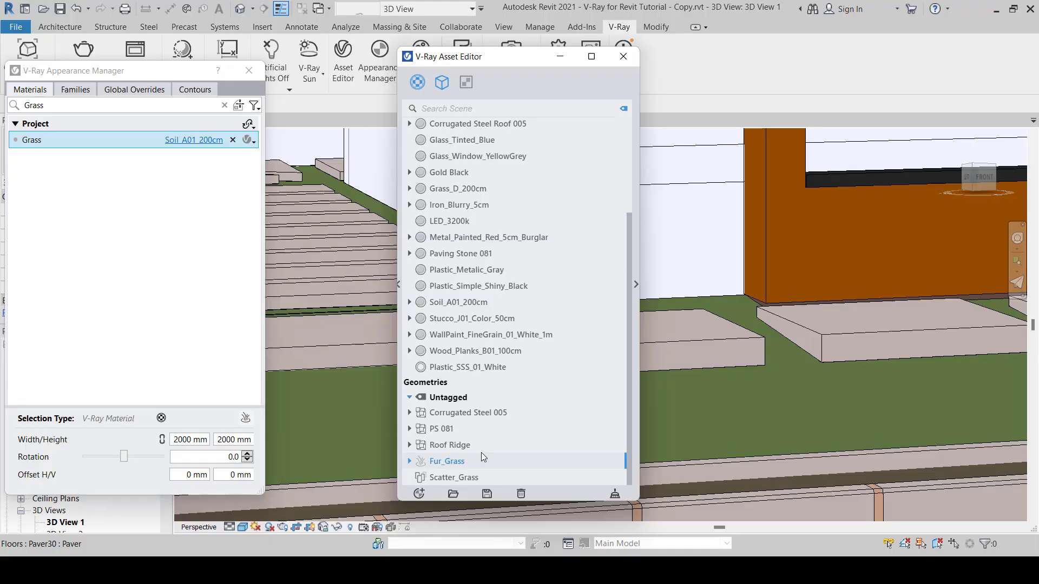
left_click(635, 285)
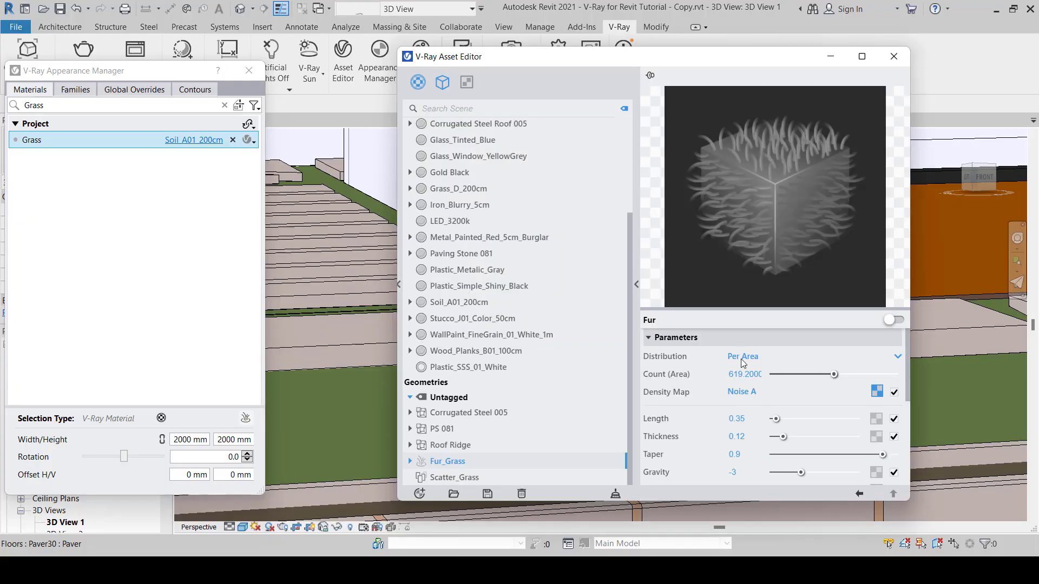
scroll(774, 387, "down", 3)
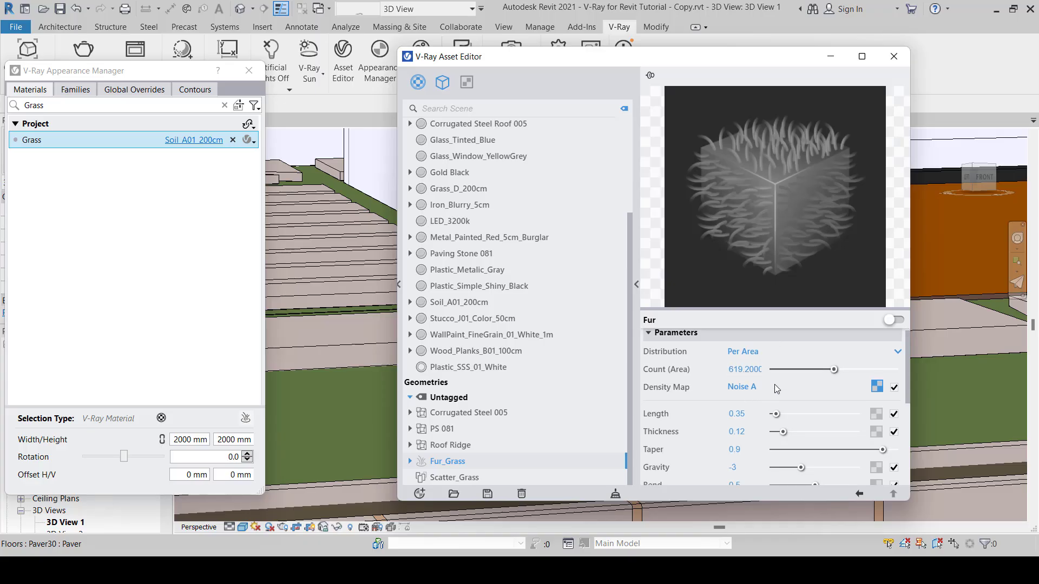
scroll(753, 415, "up", 2)
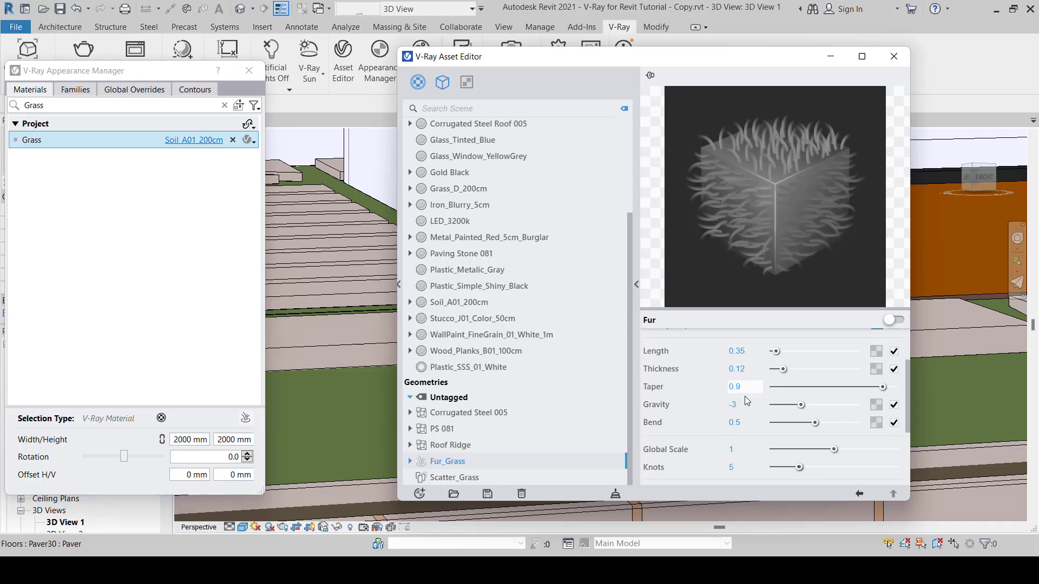
scroll(748, 423, "down", 4)
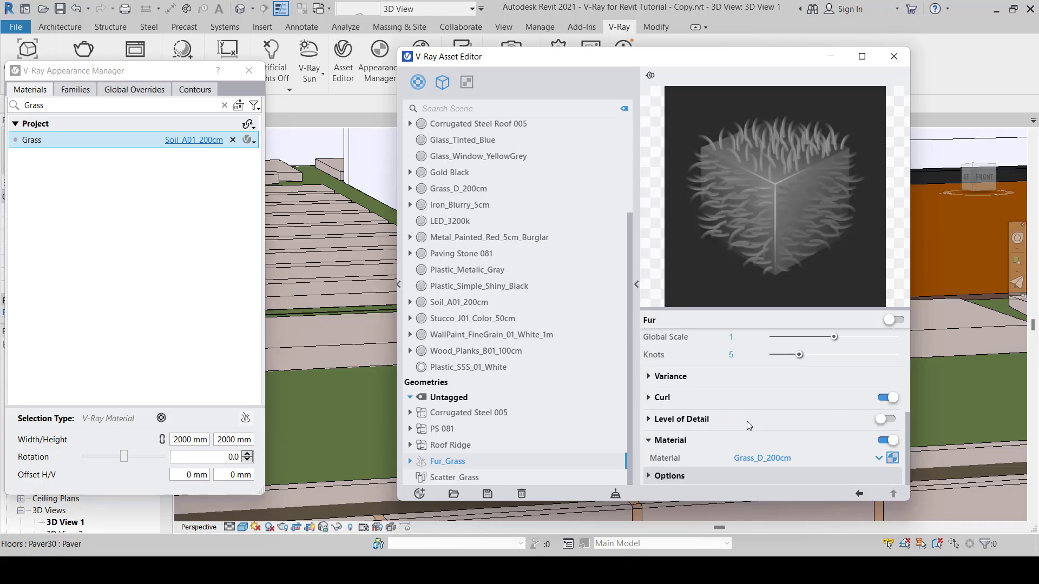
scroll(748, 424, "up", 5)
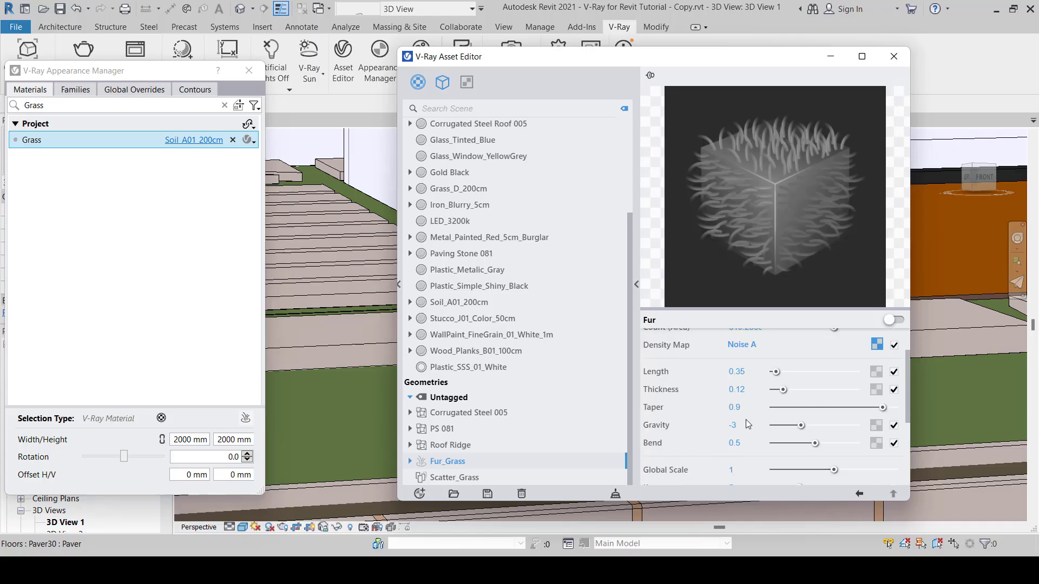
left_click(637, 285)
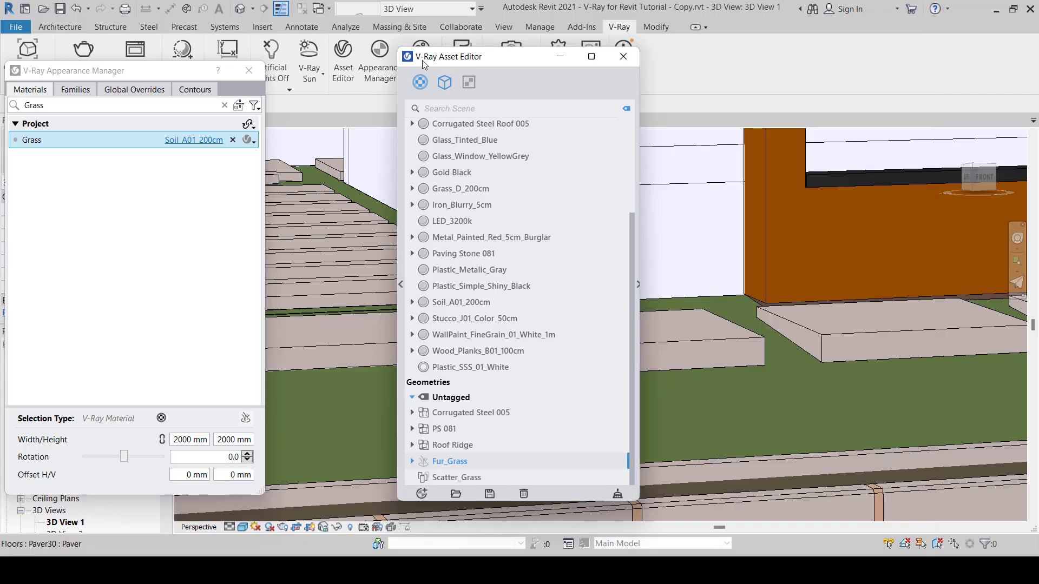
left_click_drag(492, 61, 729, 21)
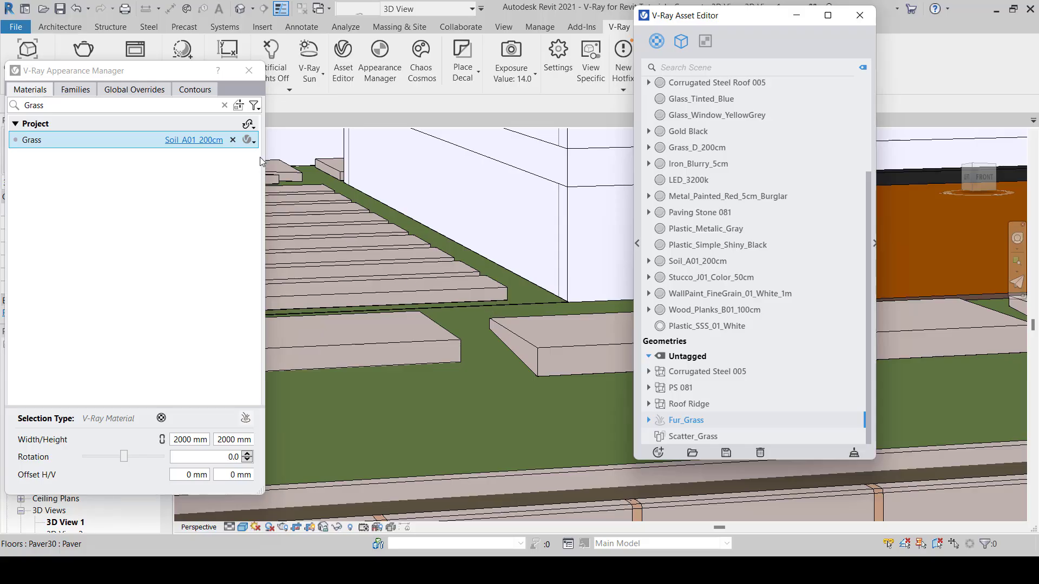
Step: Pick the lawn surface again with the material picker and examine the lawn, paving, kerbs and driveway around the house
left_click(240, 106)
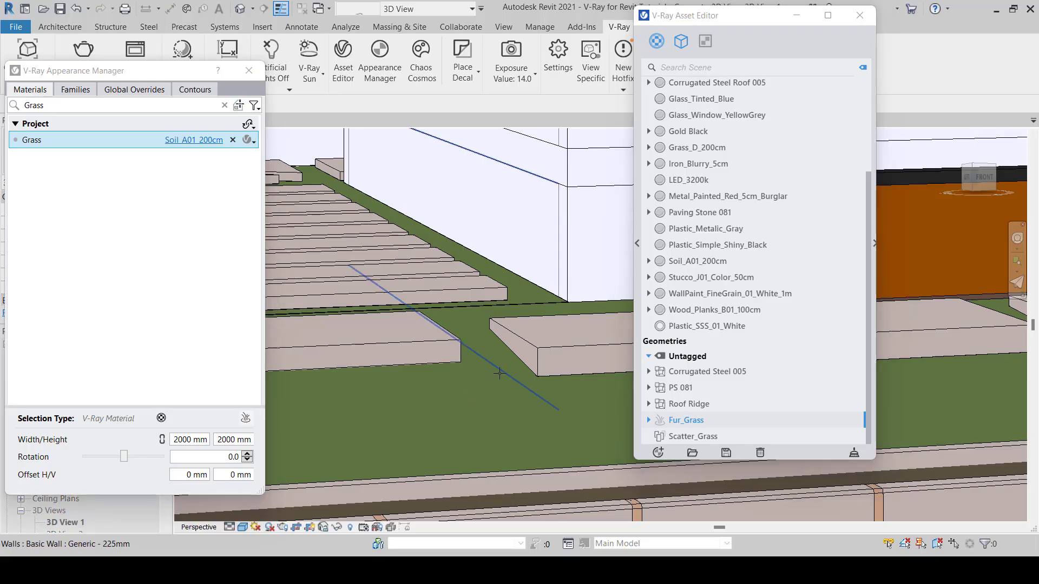
left_click(479, 309)
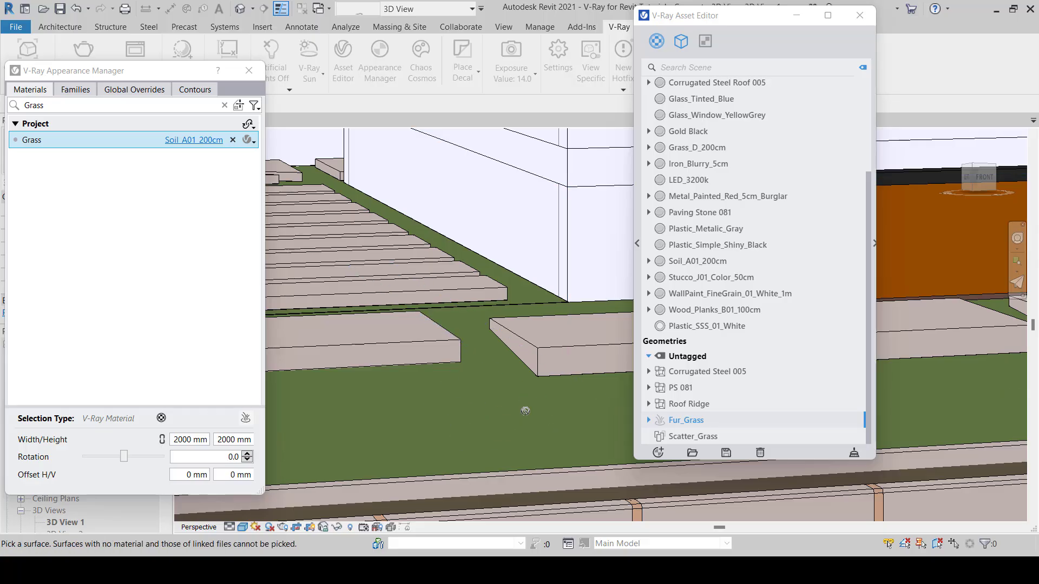
scroll(391, 377, "down", 5)
scroll(391, 377, "down", 6)
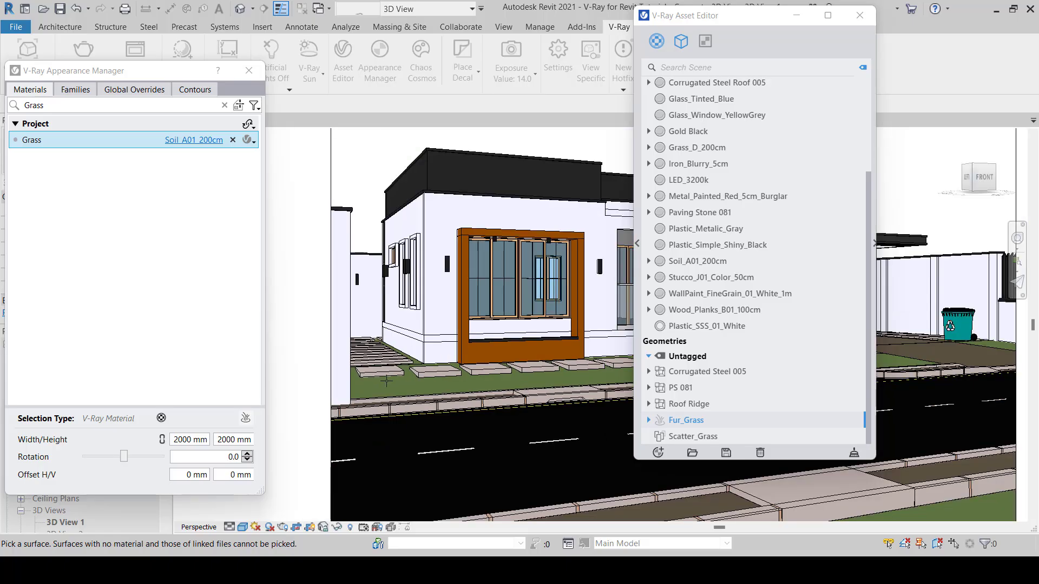
scroll(593, 381, "up", 5)
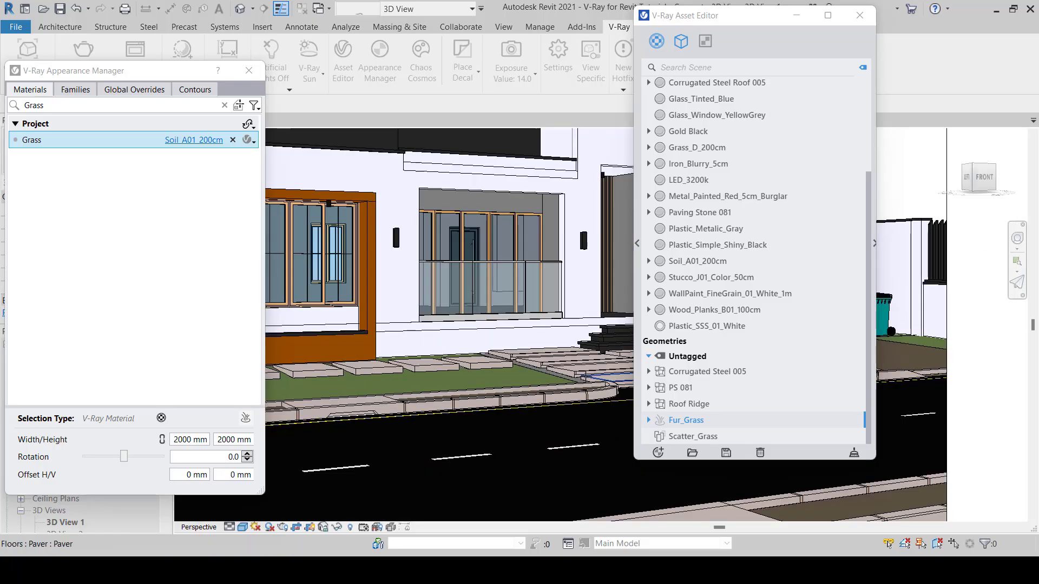
scroll(588, 381, "up", 3)
left_click(796, 15)
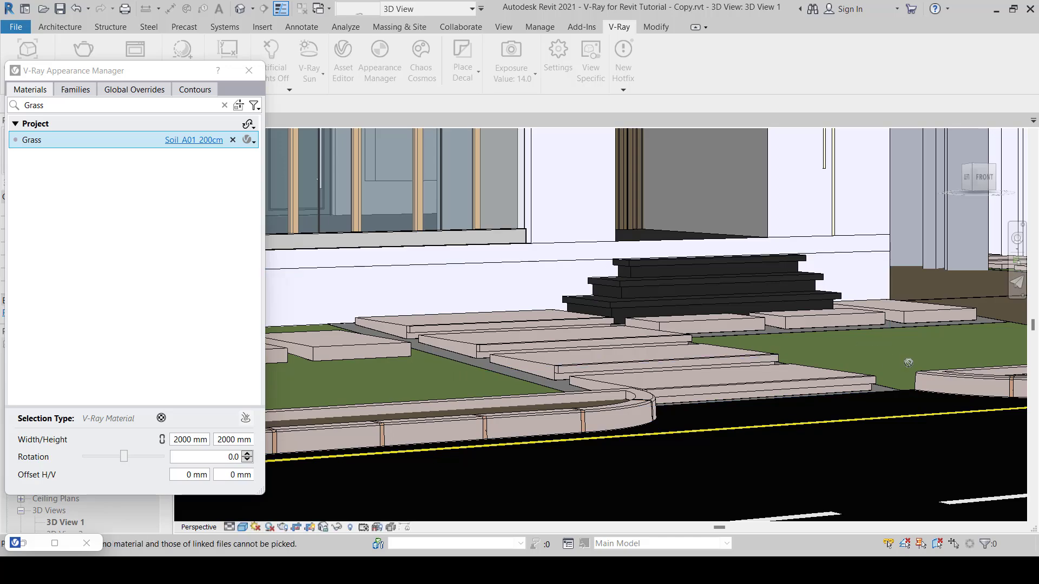
scroll(660, 374, "down", 8)
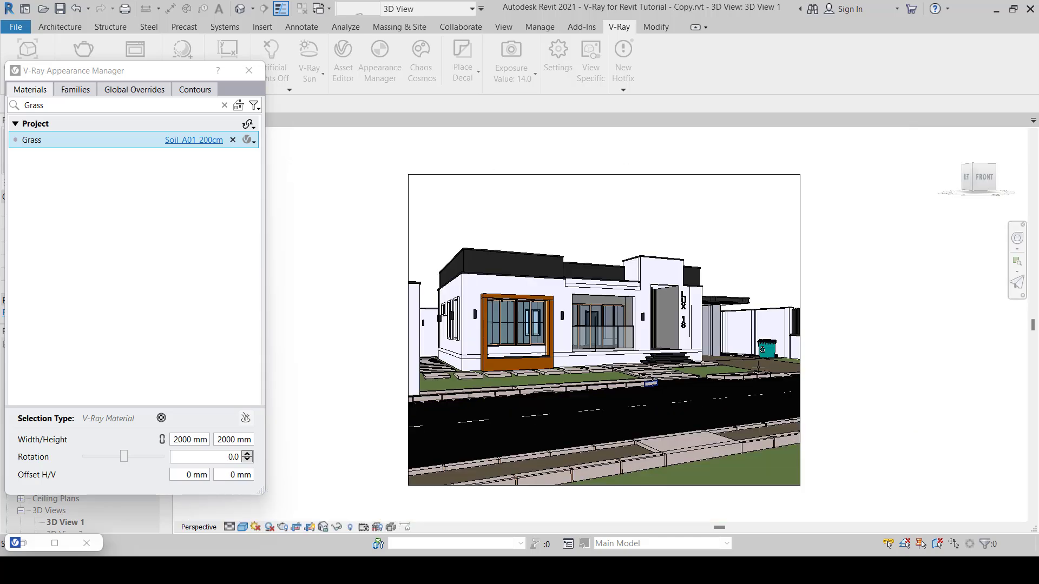
scroll(762, 349, "up", 10)
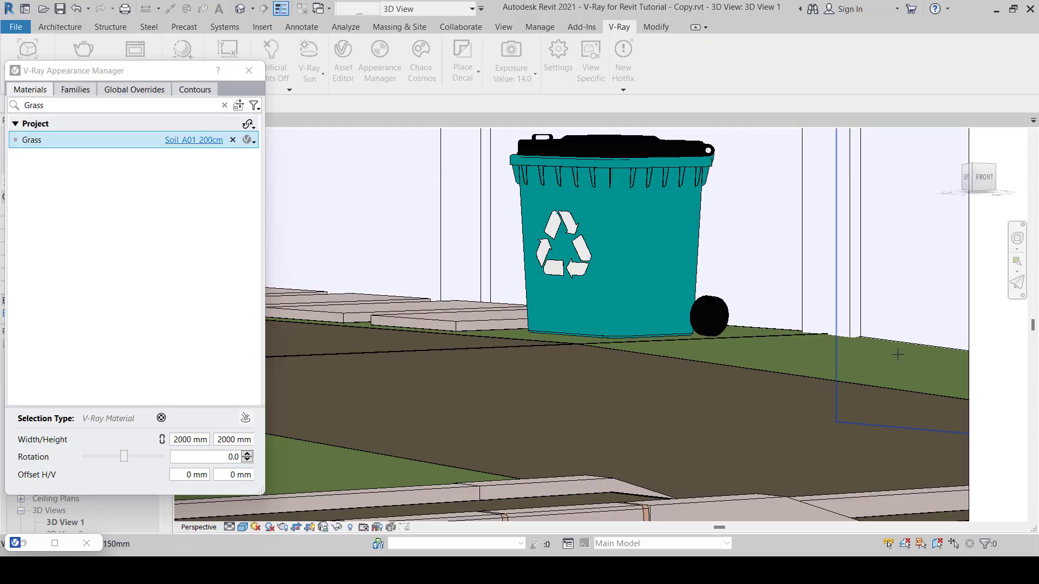
scroll(810, 378, "down", 6)
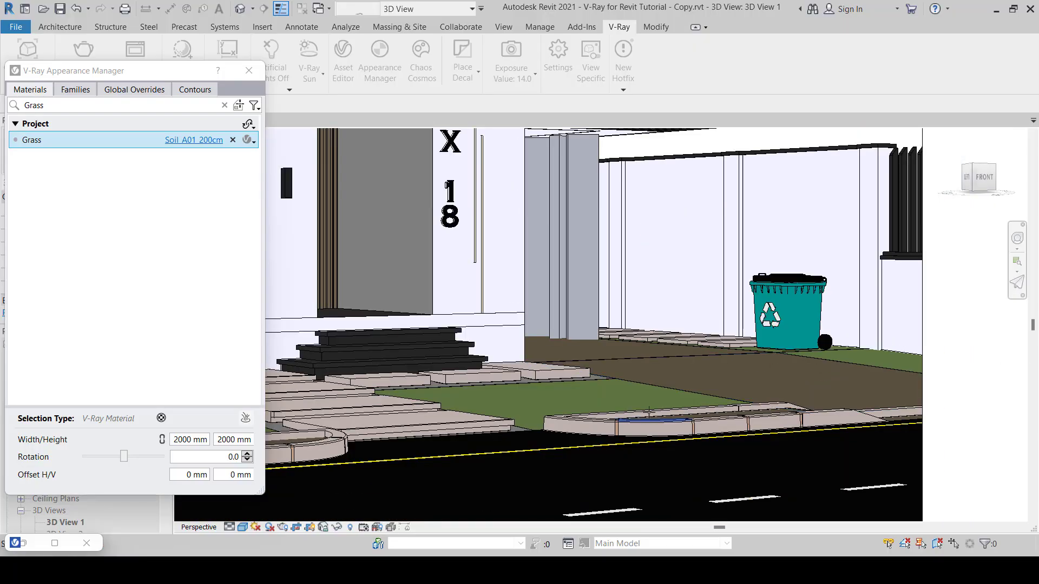
middle_click_drag(494, 486, 622, 462)
scroll(616, 454, "down", 3)
middle_click_drag(486, 467, 620, 449)
scroll(367, 398, "up", 5)
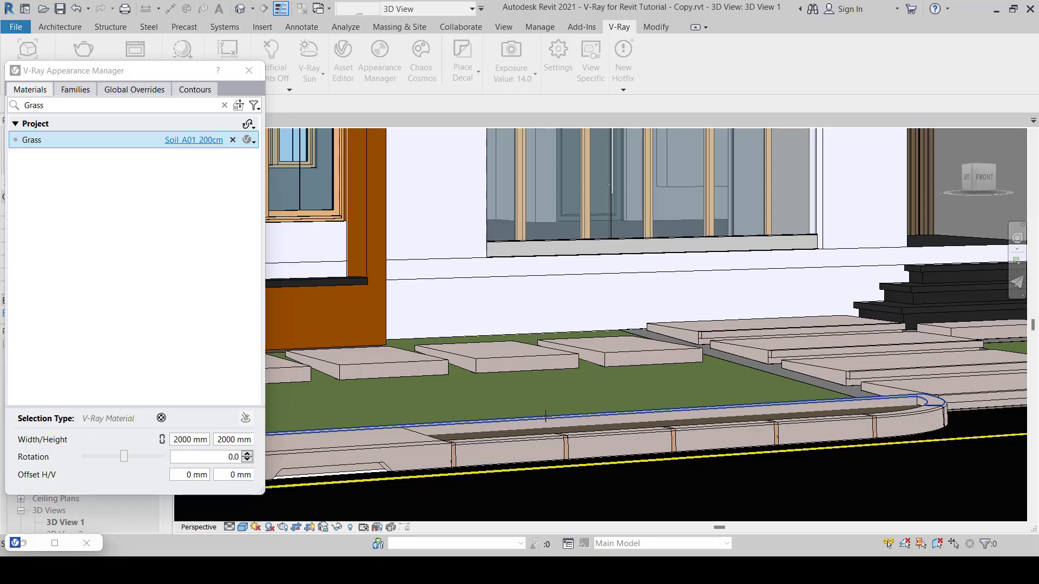
scroll(545, 417, "down", 5)
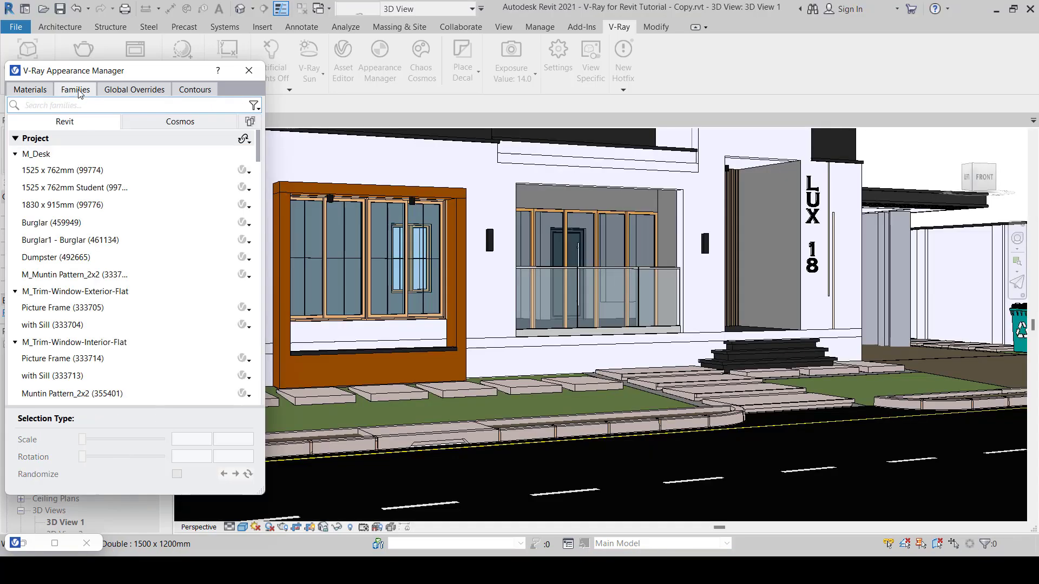
Step: Remove the Scatter Grass assignment from Generic 1mm, Generic 1mm 2 and the Topography surface in the Appearance Manager's list of scattered floors
left_click(250, 122)
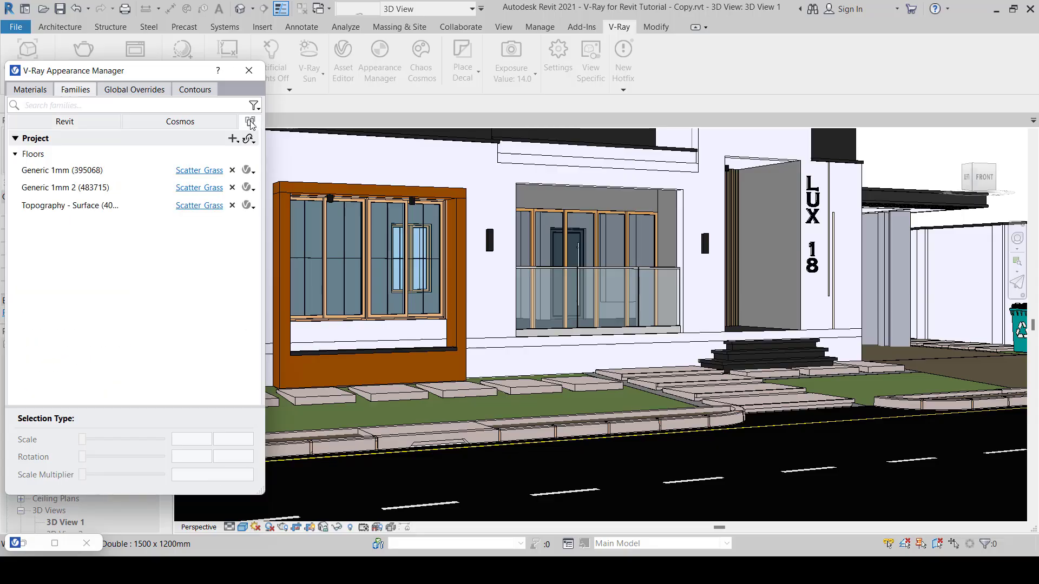
left_click(232, 206)
left_click(232, 187)
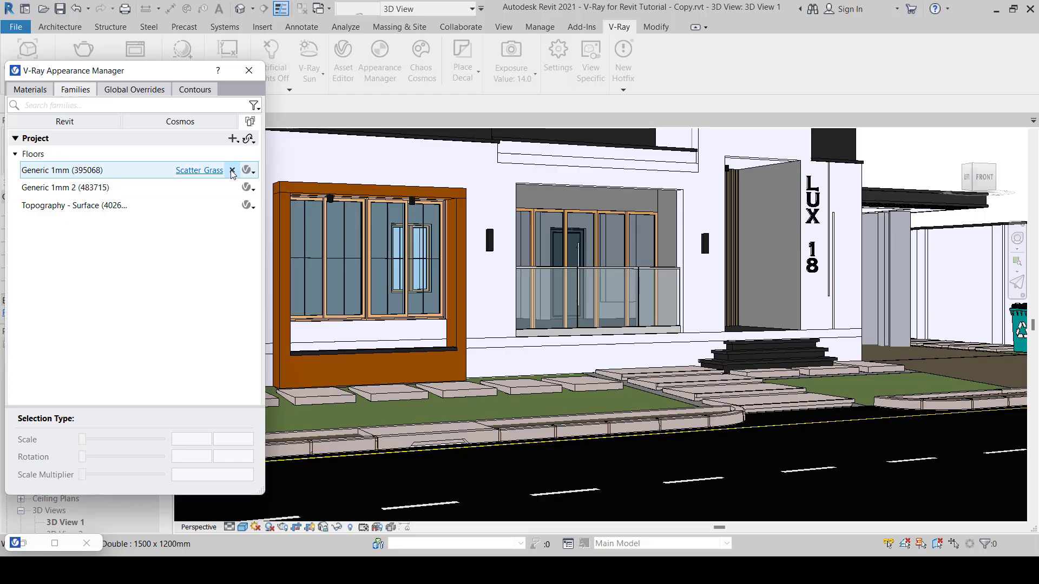
left_click(232, 170)
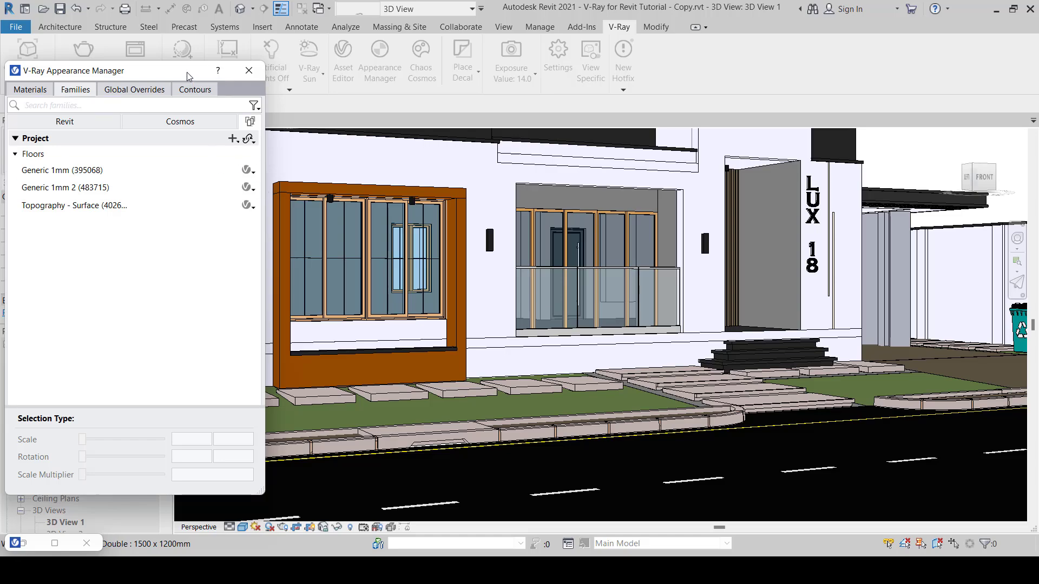
left_click_drag(186, 73, 236, 77)
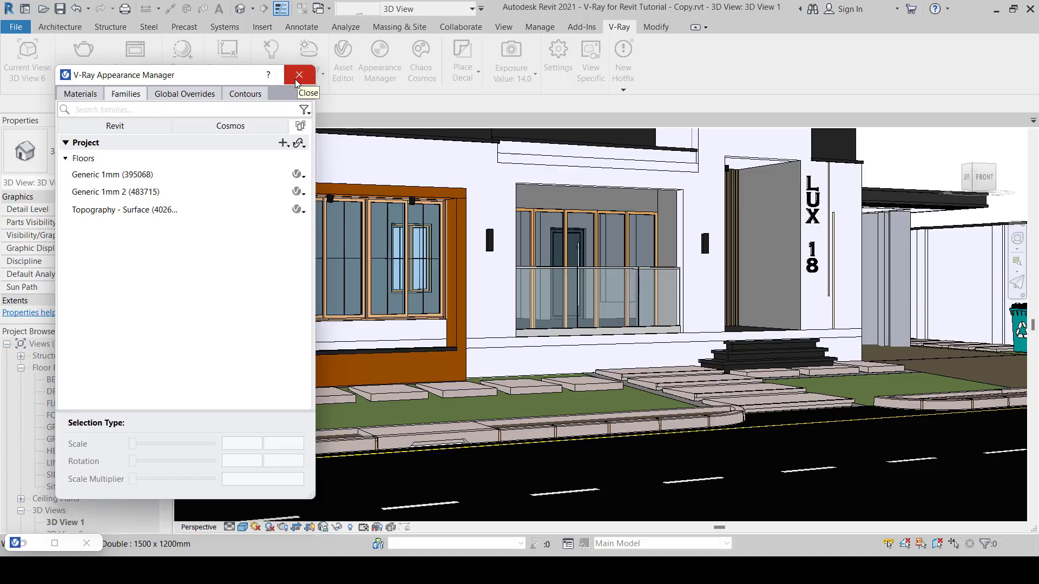
left_click_drag(232, 77, 192, 71)
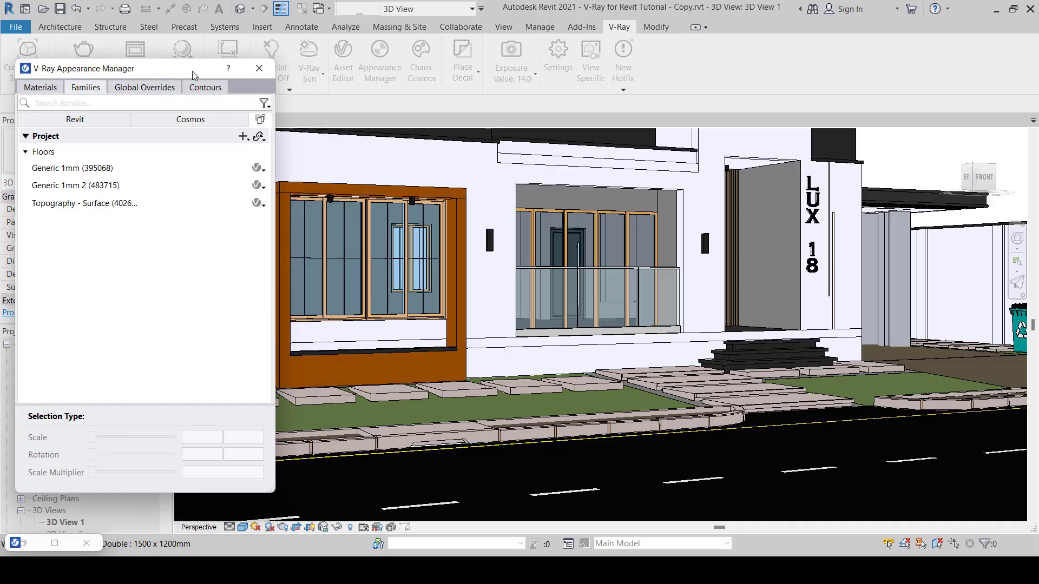
Step: Identify the material of the ground strip between the entrance slabs by picking it, and review the V-Ray materials available for it
left_click(33, 88)
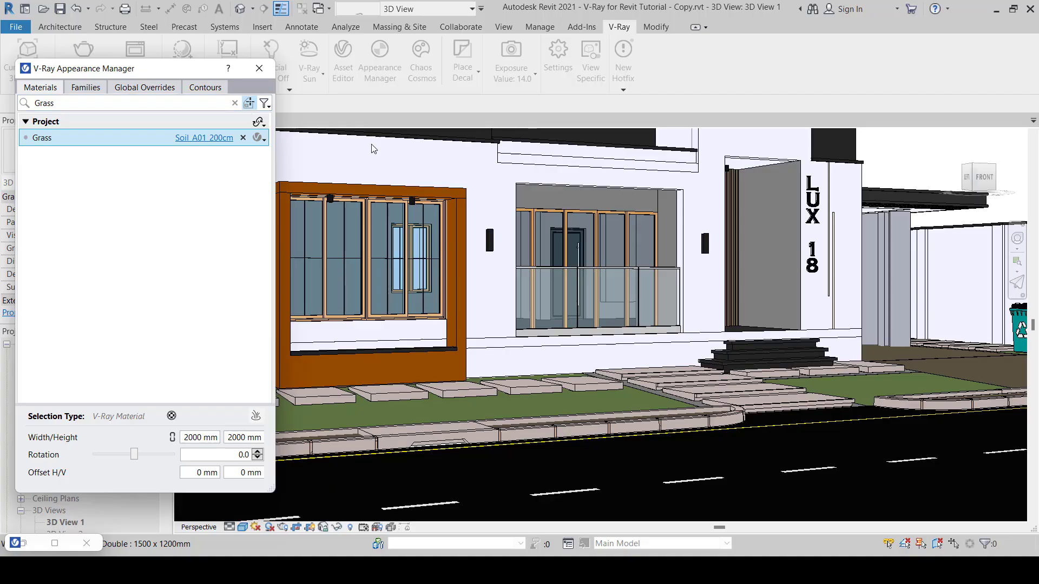
scroll(757, 404, "up", 5)
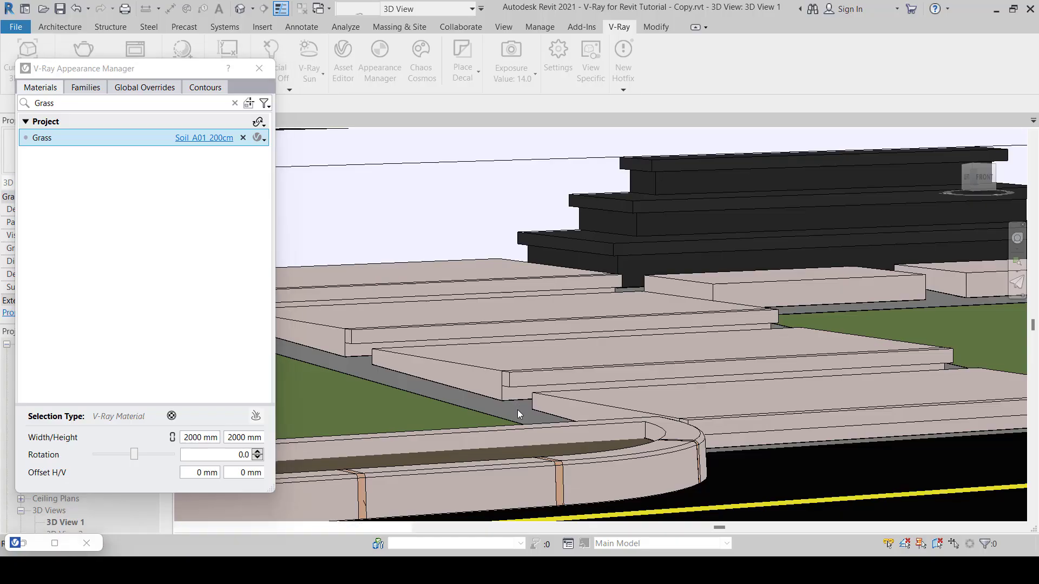
left_click(517, 410)
left_click(47, 139)
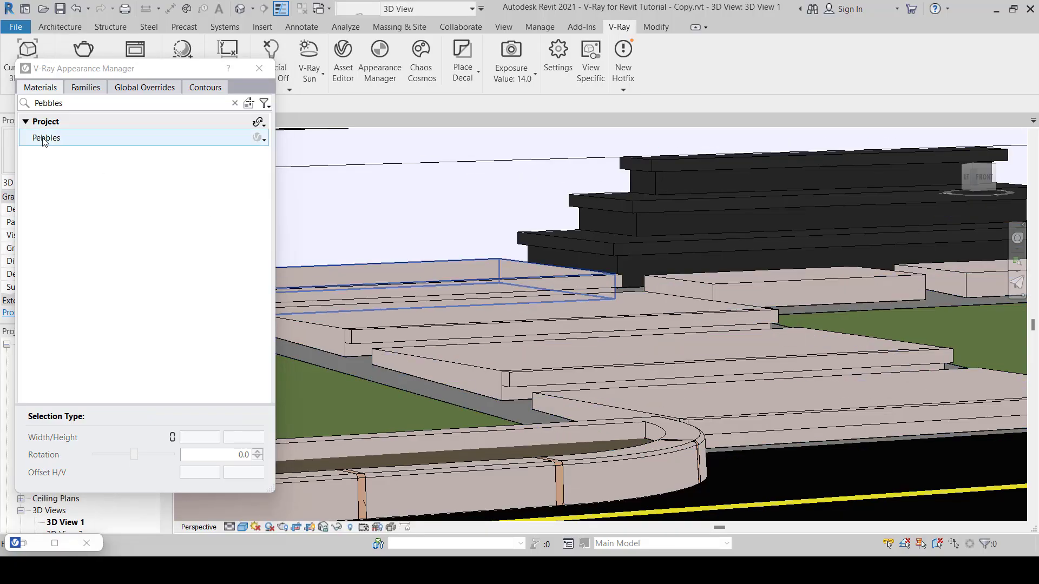
left_click(48, 139)
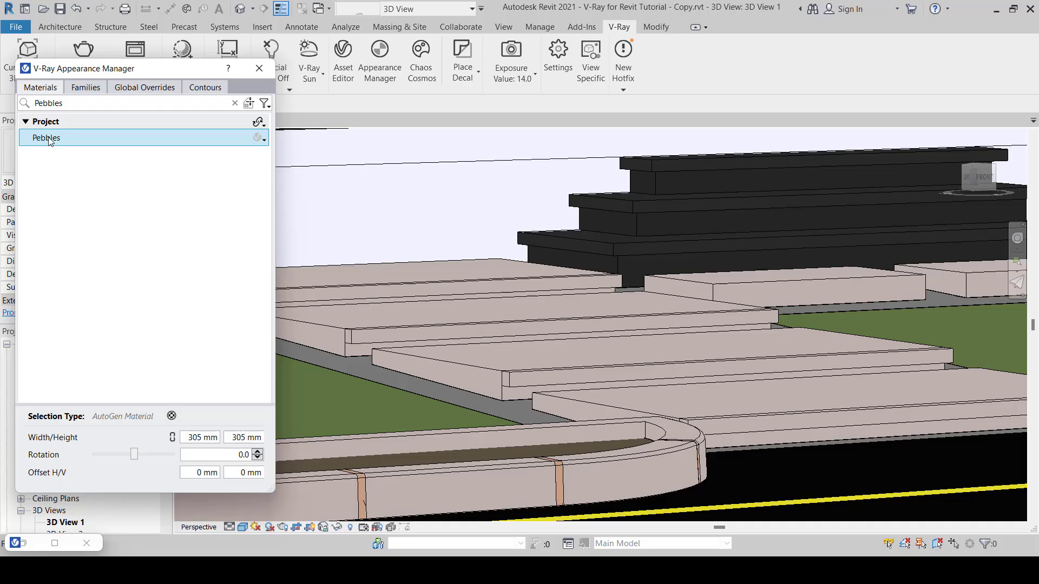
left_click(259, 138)
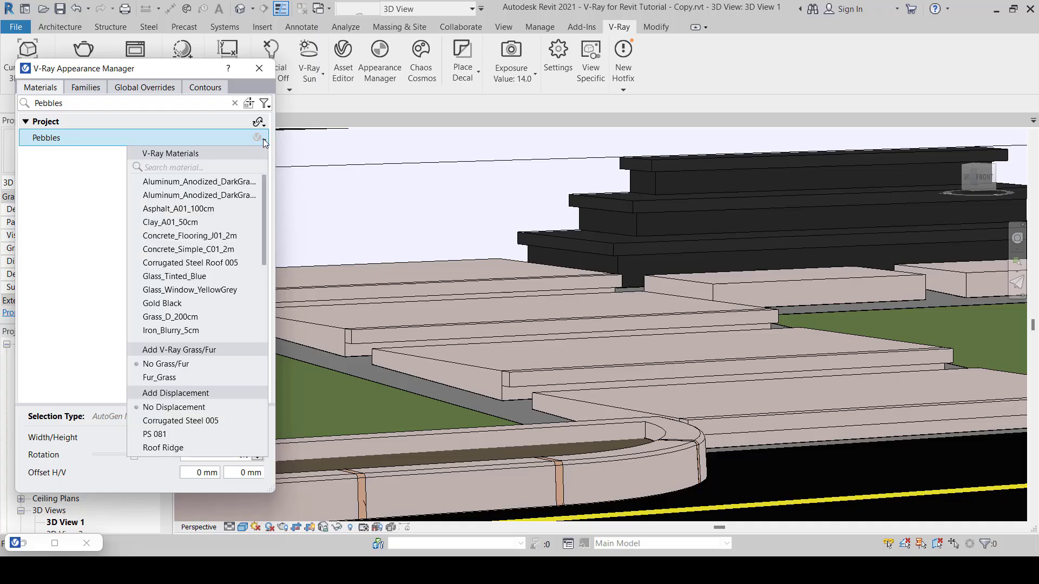
scroll(172, 286, "down", 4)
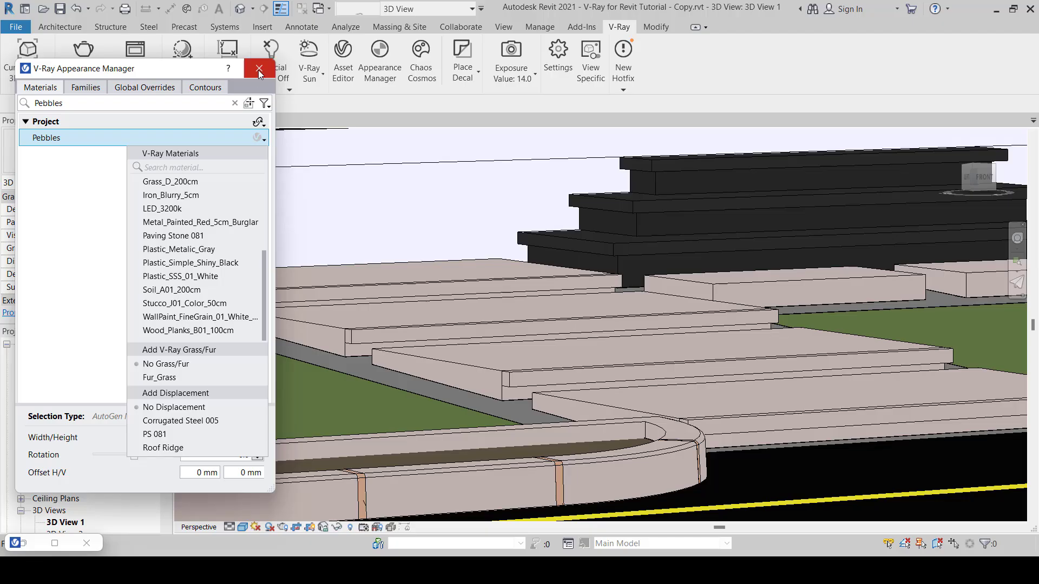
Step: Pick the brown driveway surface near the recycling bin and assign the Paving Stone 081 V-Ray material to its Interlock material
left_click(249, 104)
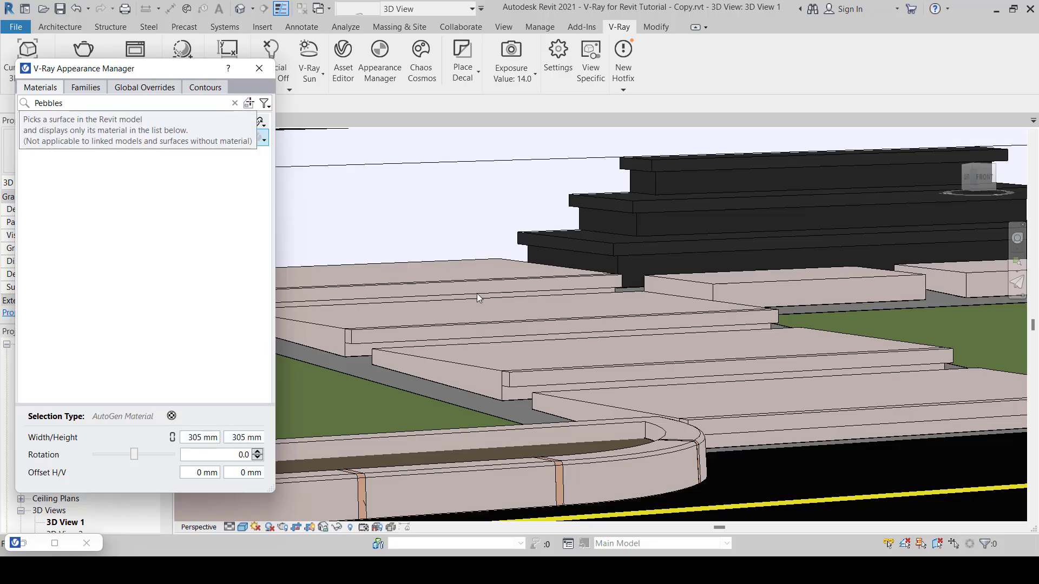
left_click(252, 105)
scroll(621, 388, "down", 2)
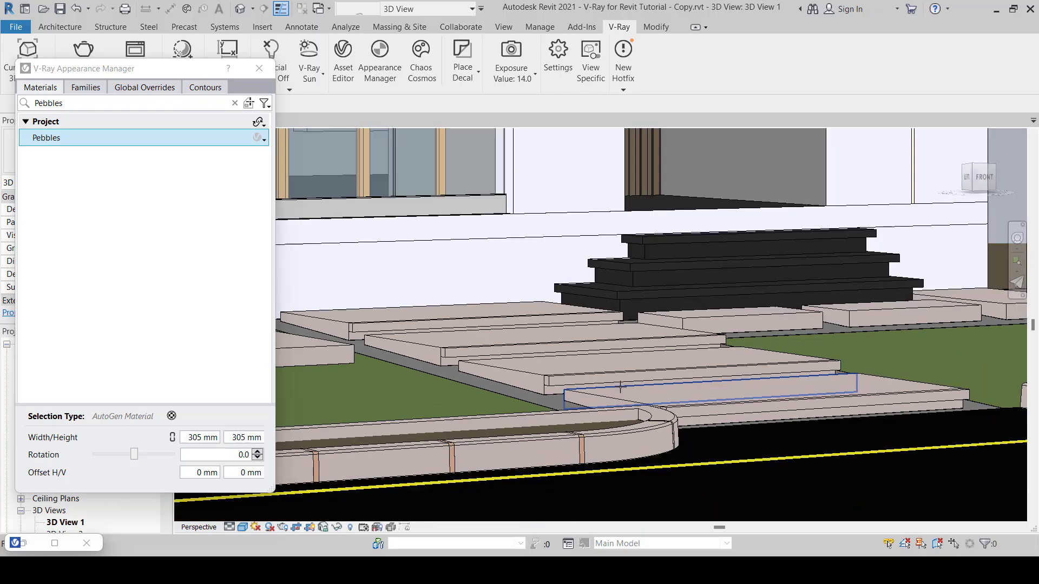
scroll(621, 388, "down", 5)
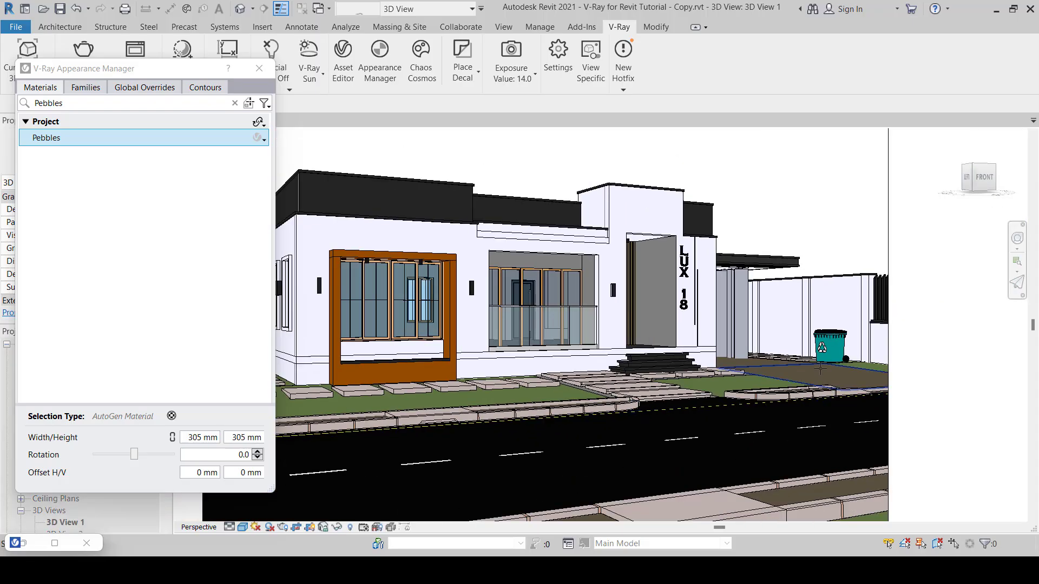
scroll(820, 369, "up", 6)
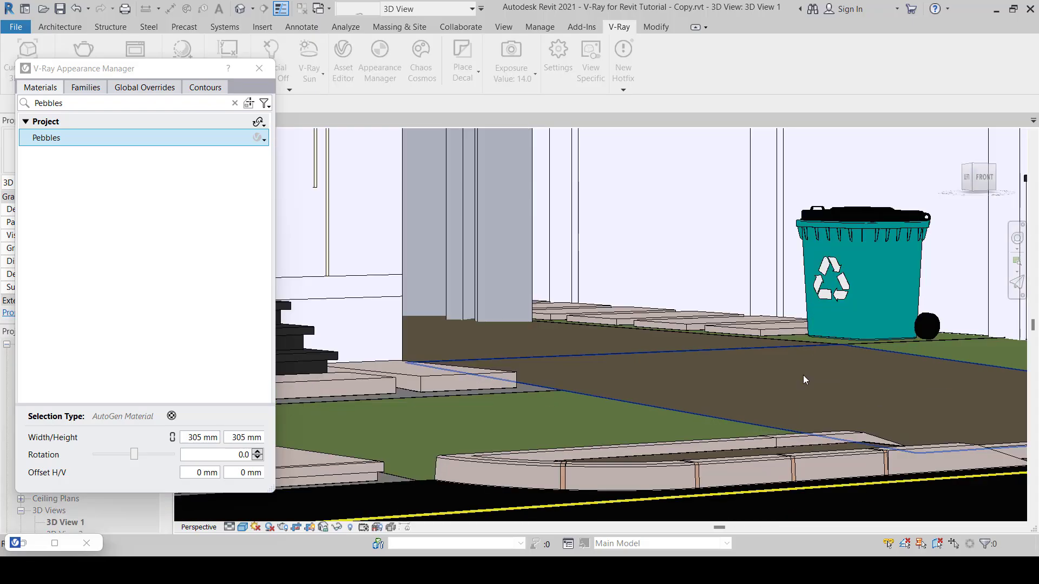
left_click(804, 377)
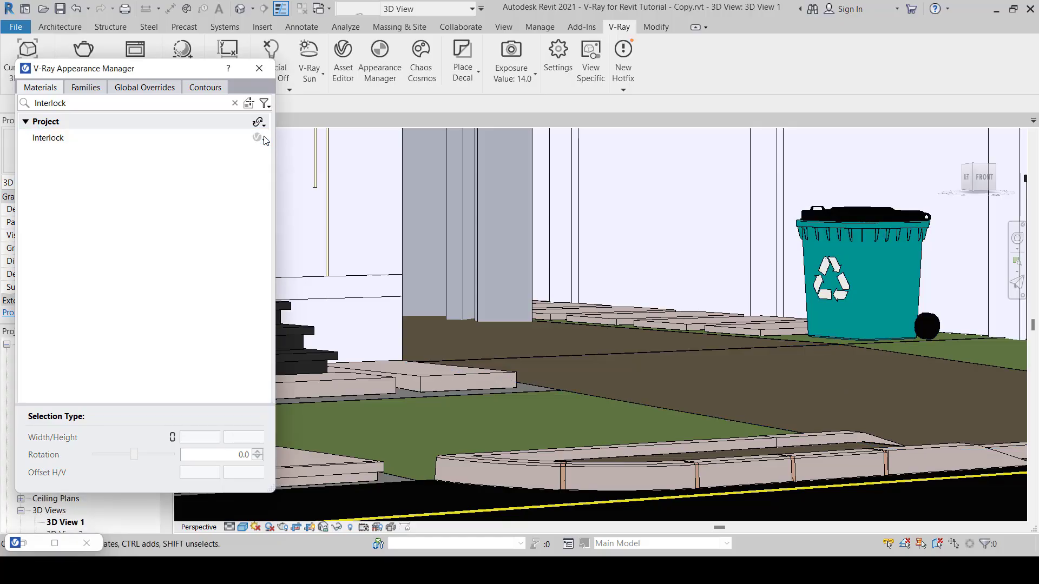
left_click(260, 138)
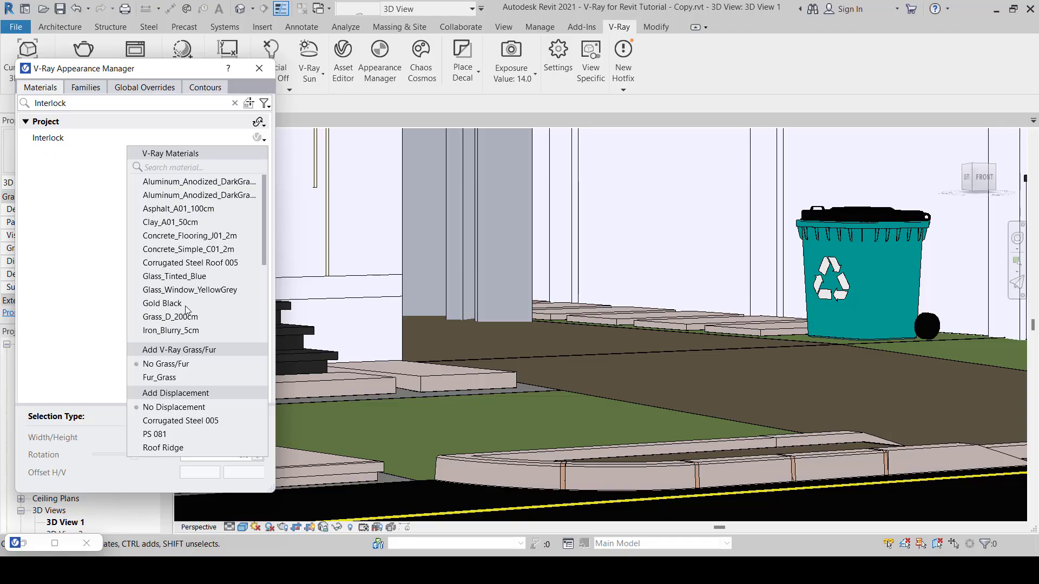
scroll(185, 309, "down", 2)
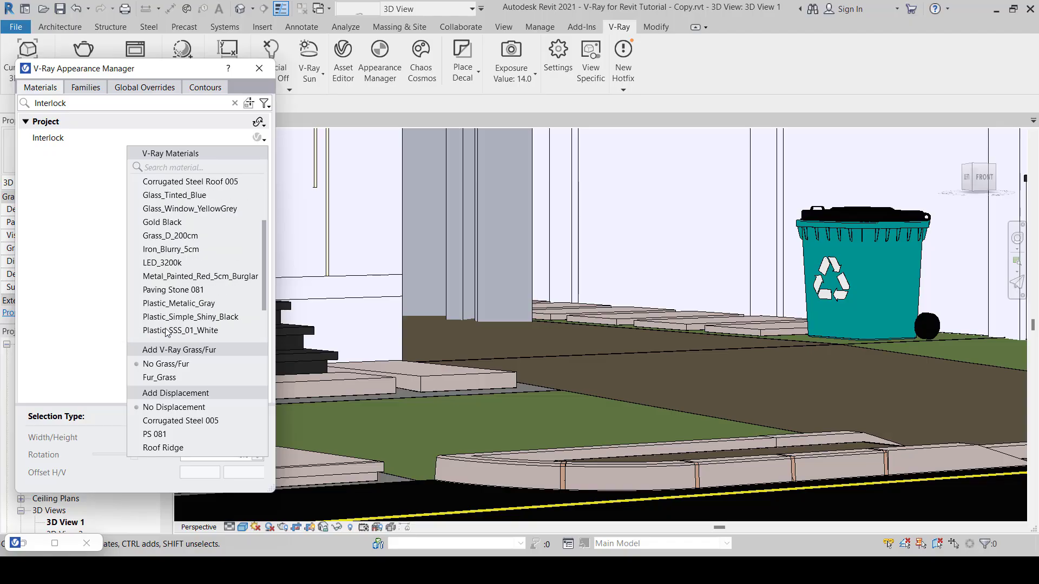
left_click(184, 291)
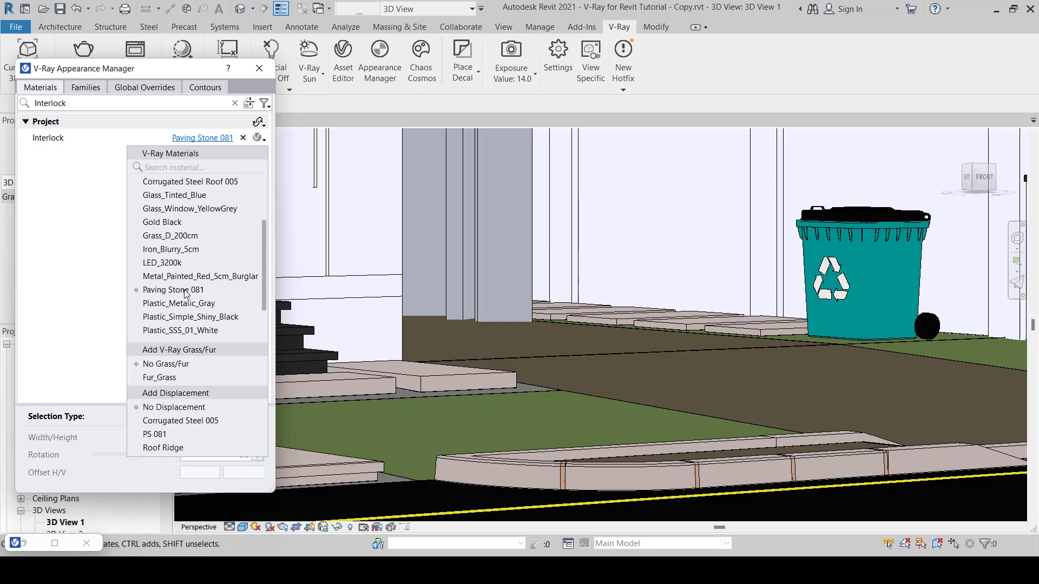
Step: Set the Interlock material's texture width and height to 700 mm each
left_click(90, 136)
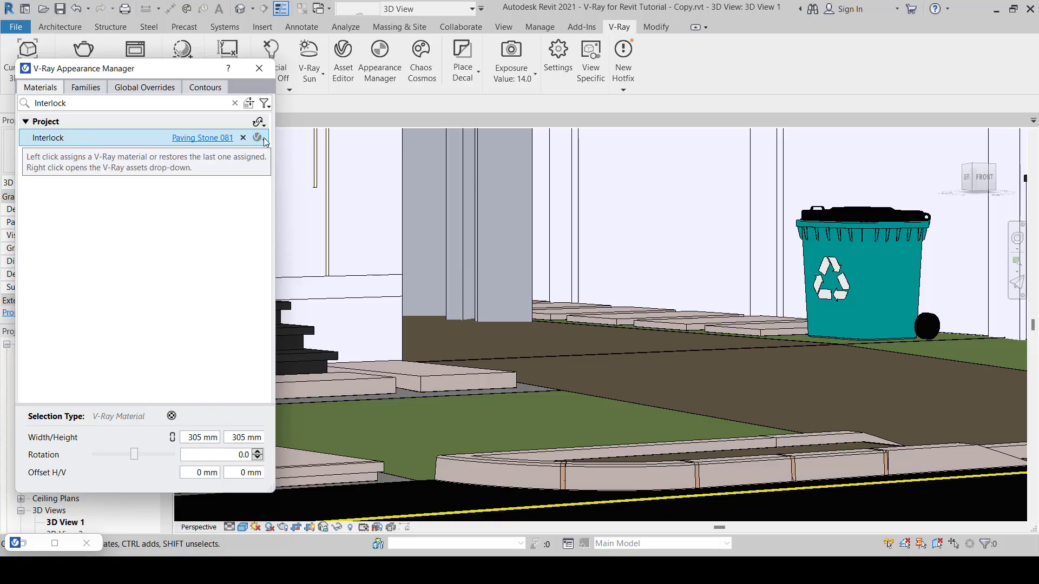
double_click(195, 437)
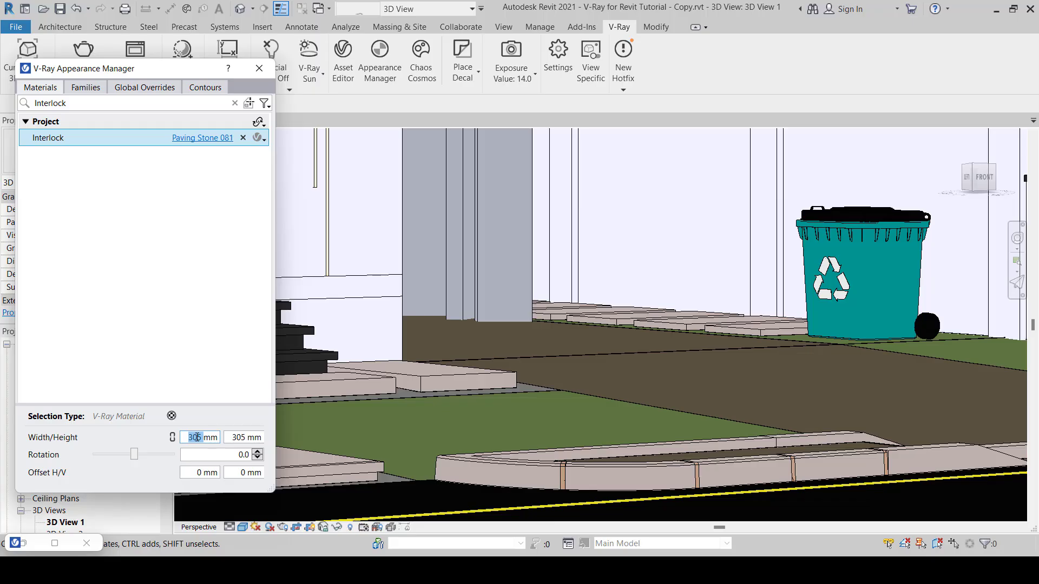
type("700")
double_click(240, 437)
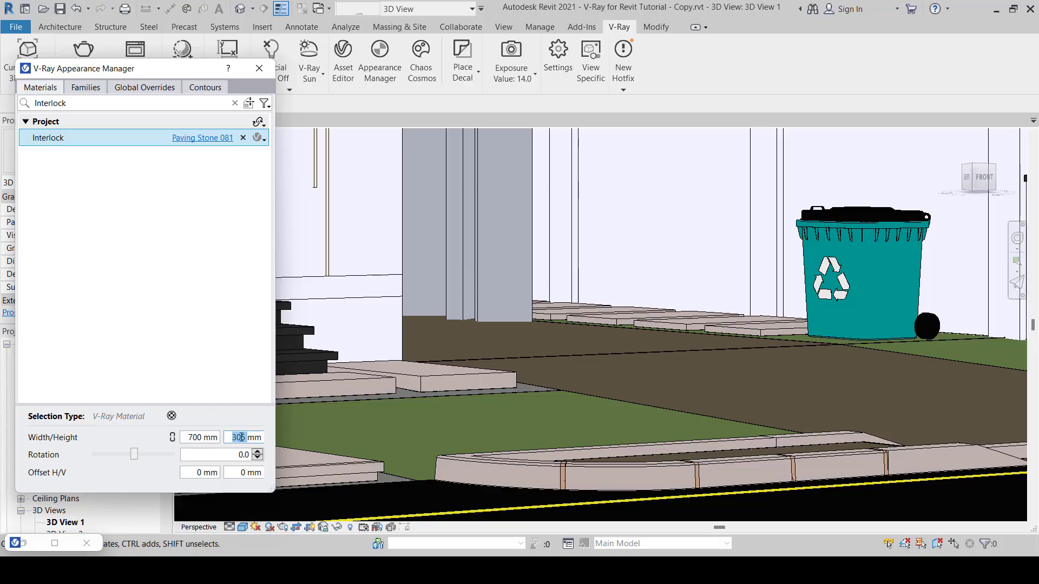
type("700")
left_click(207, 438)
Step: Add the PS 081 displacement to the Interlock material
left_click(249, 103)
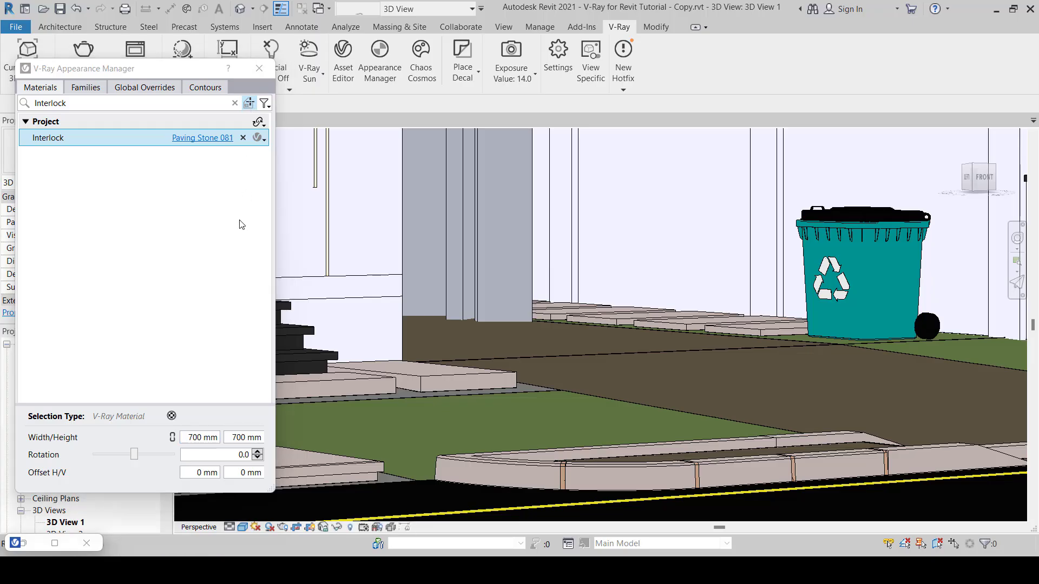
left_click(264, 139)
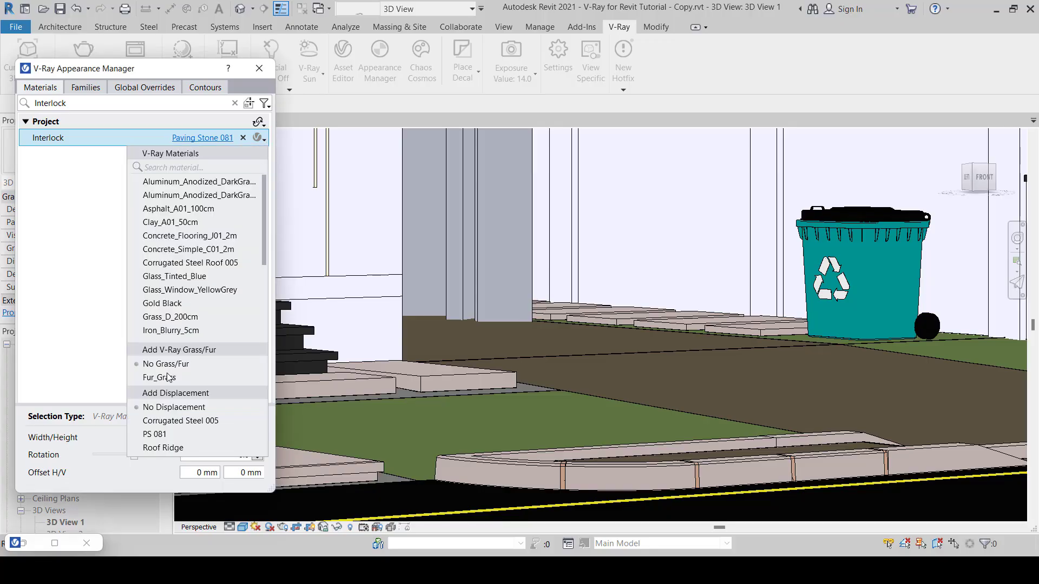
left_click(155, 436)
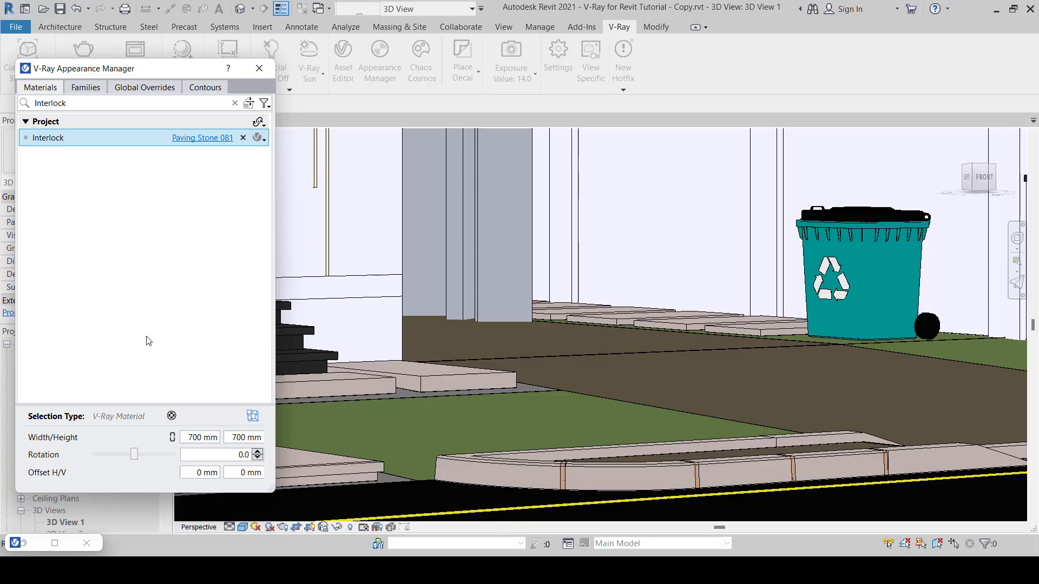
Step: Set the PS 081 displacement amount to 0.35 in the Asset Editor, and move the editor window clear of the driveway
left_click(206, 139)
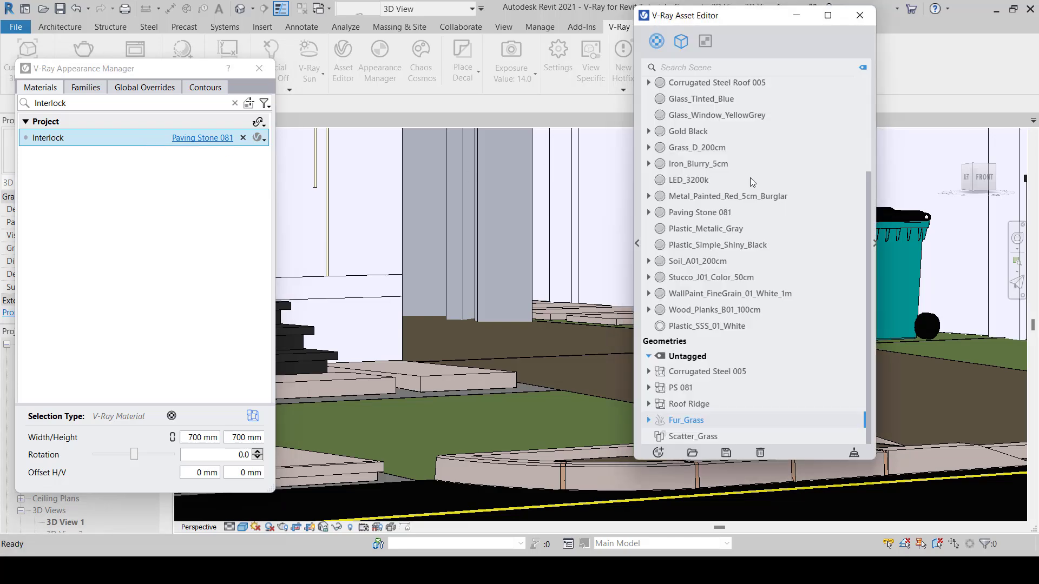
left_click(683, 388)
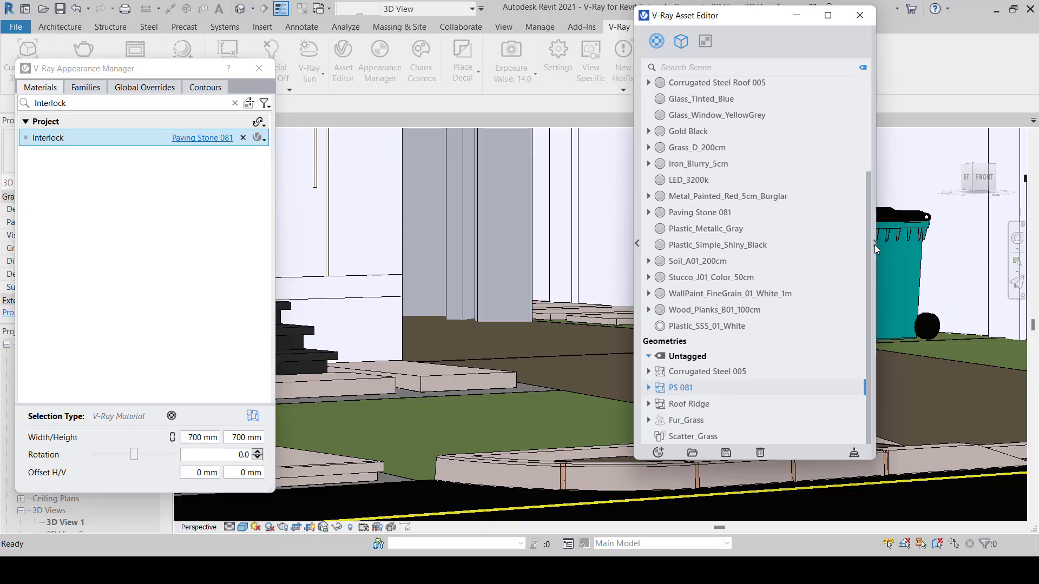
left_click(872, 197)
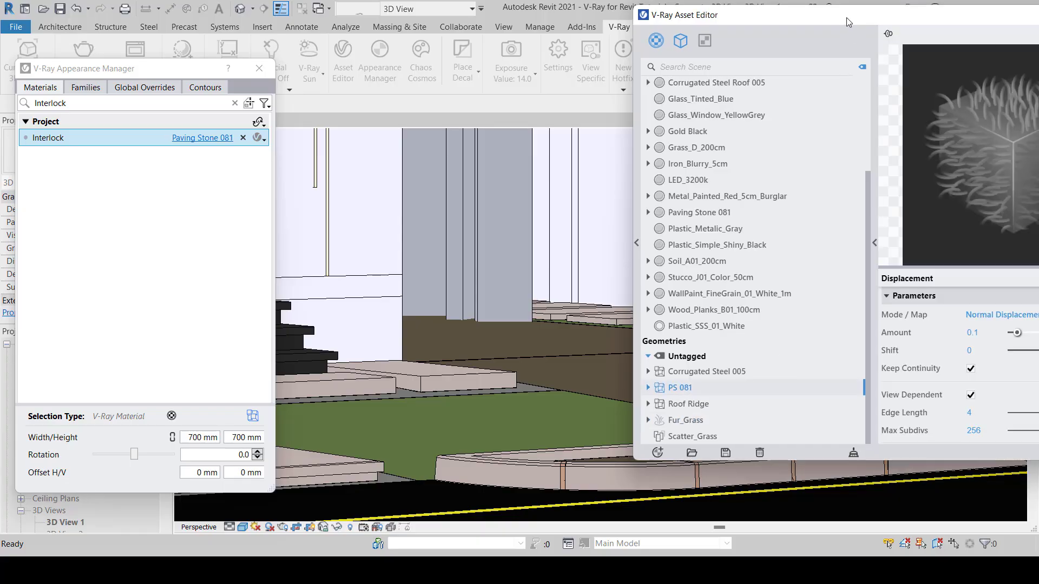
left_click_drag(791, 17, 452, 16)
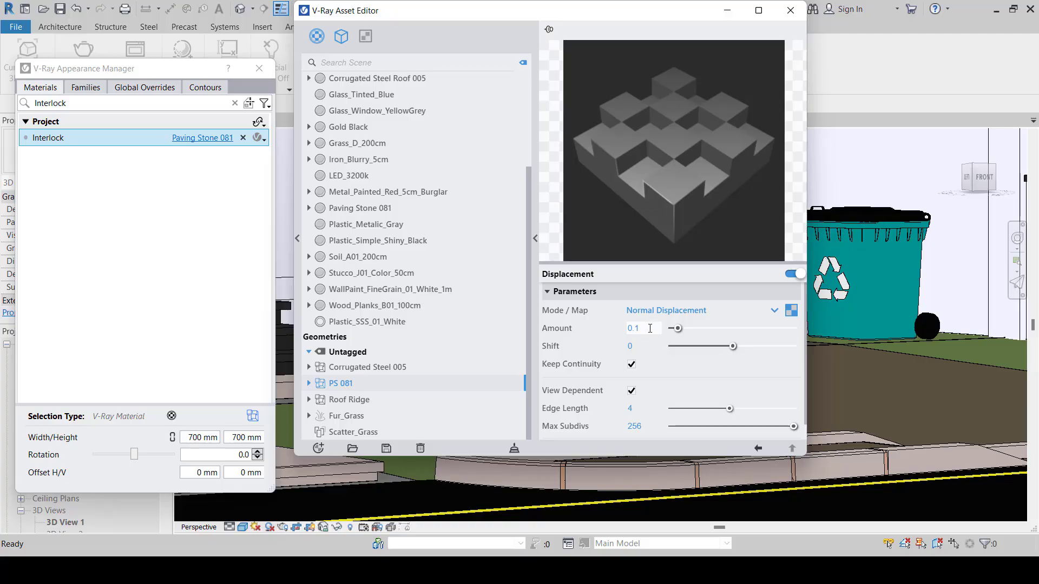
left_click(650, 331)
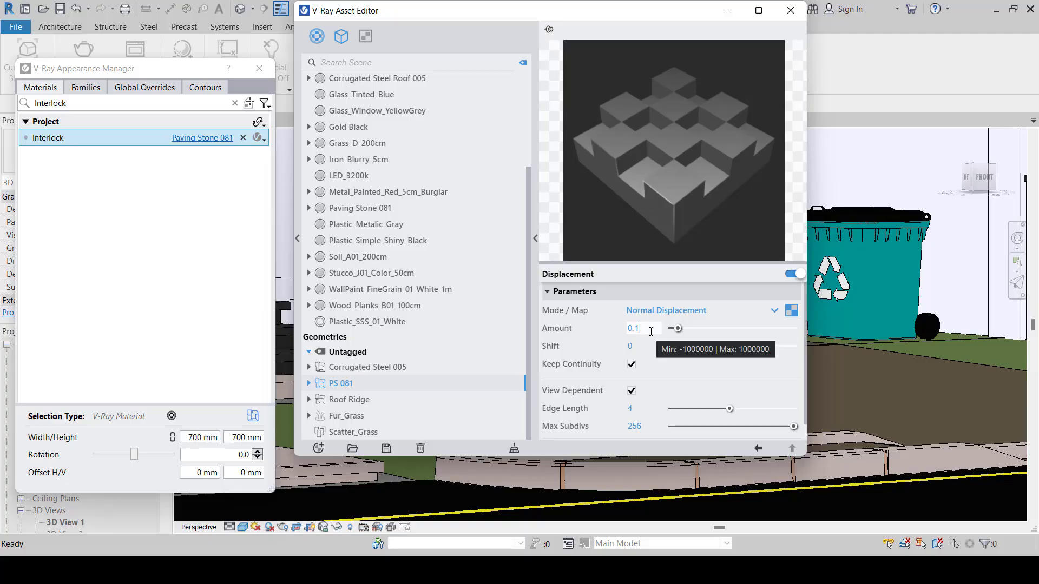
key("BackSpace")
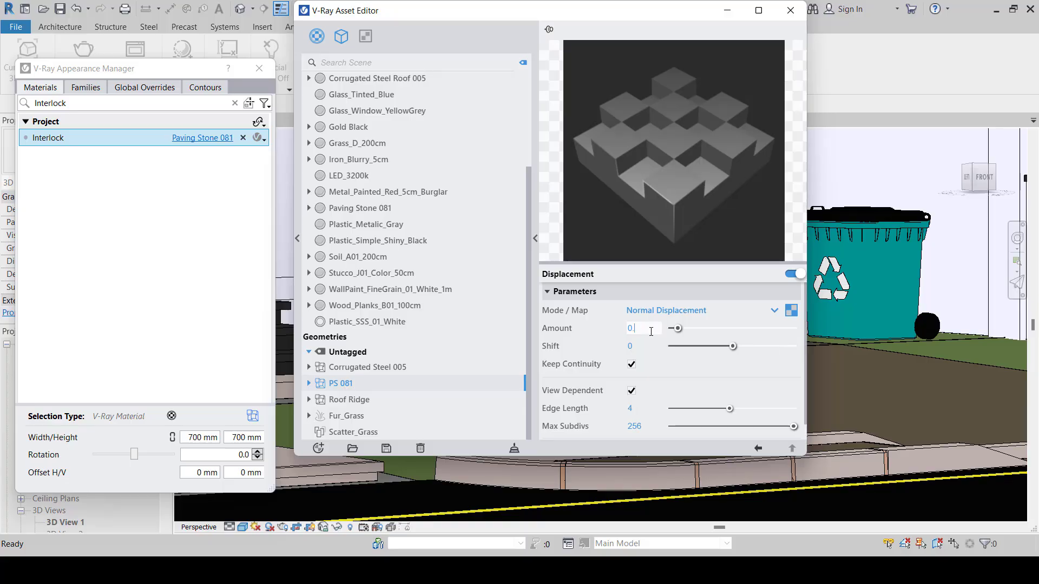
type("35")
key("Return")
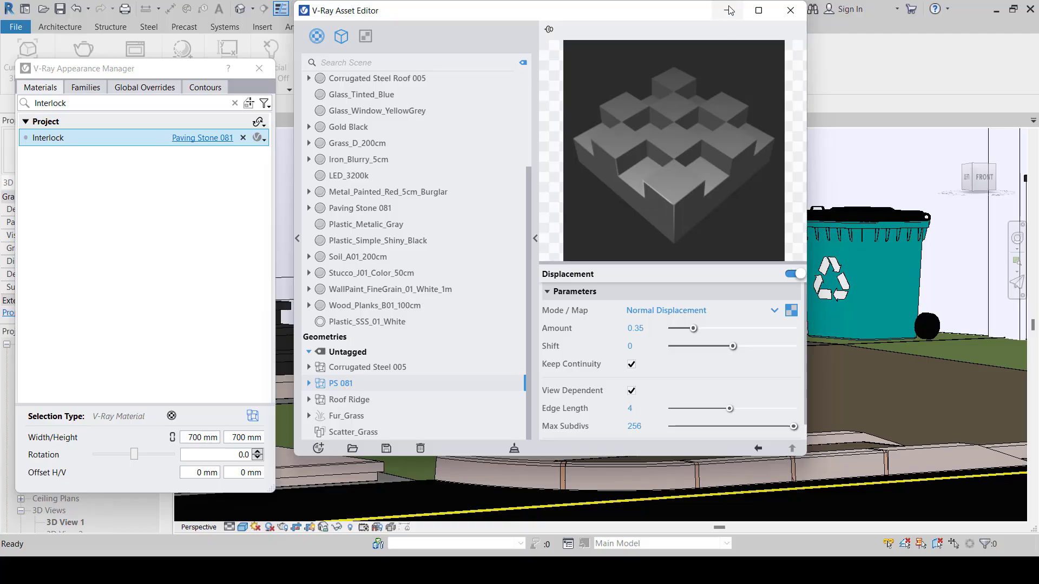
left_click_drag(668, 14, 482, 32)
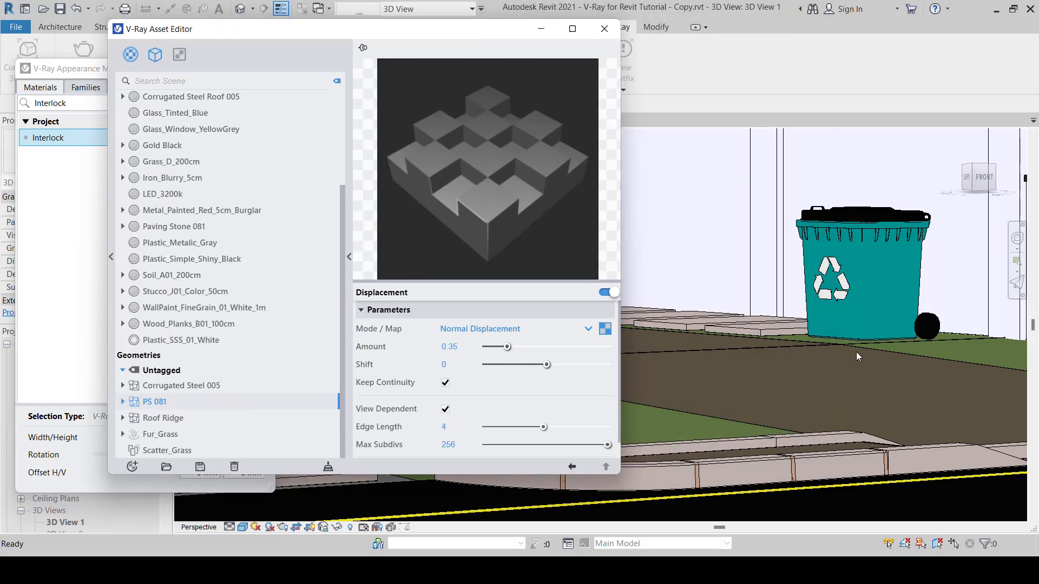
scroll(823, 447, "up", 4)
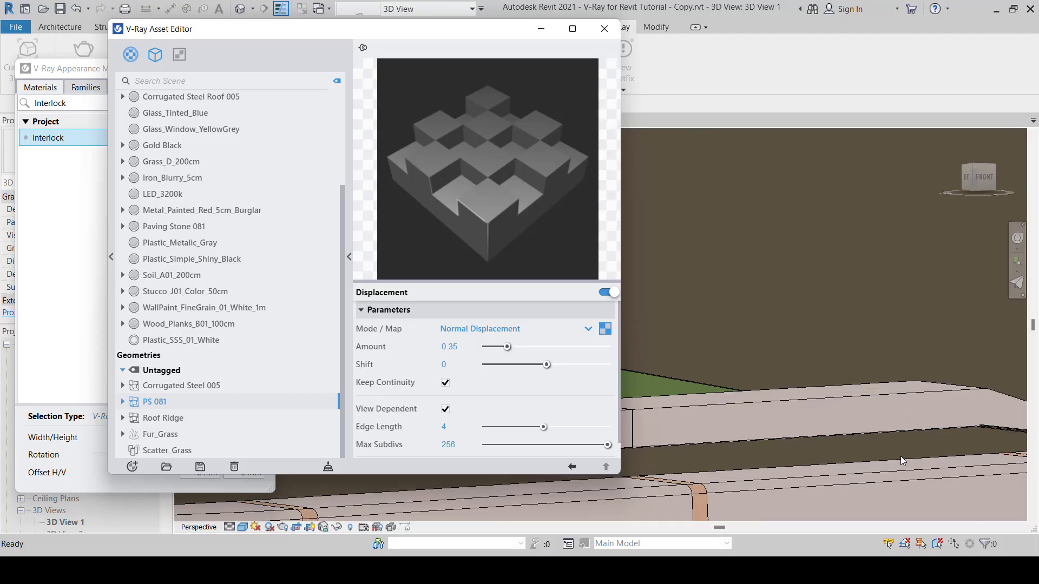
scroll(878, 448, "down", 2)
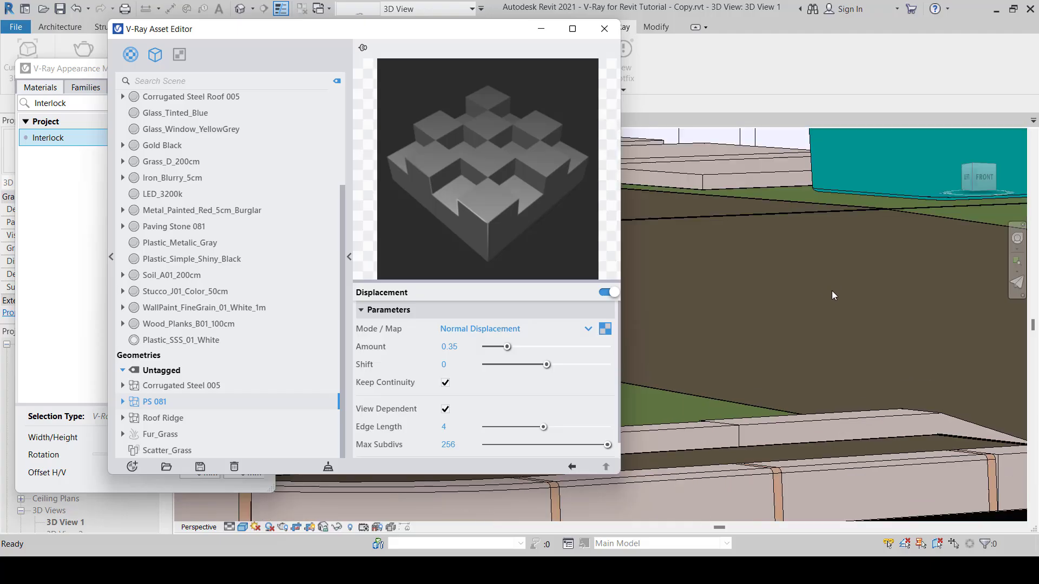
scroll(833, 296, "down", 2)
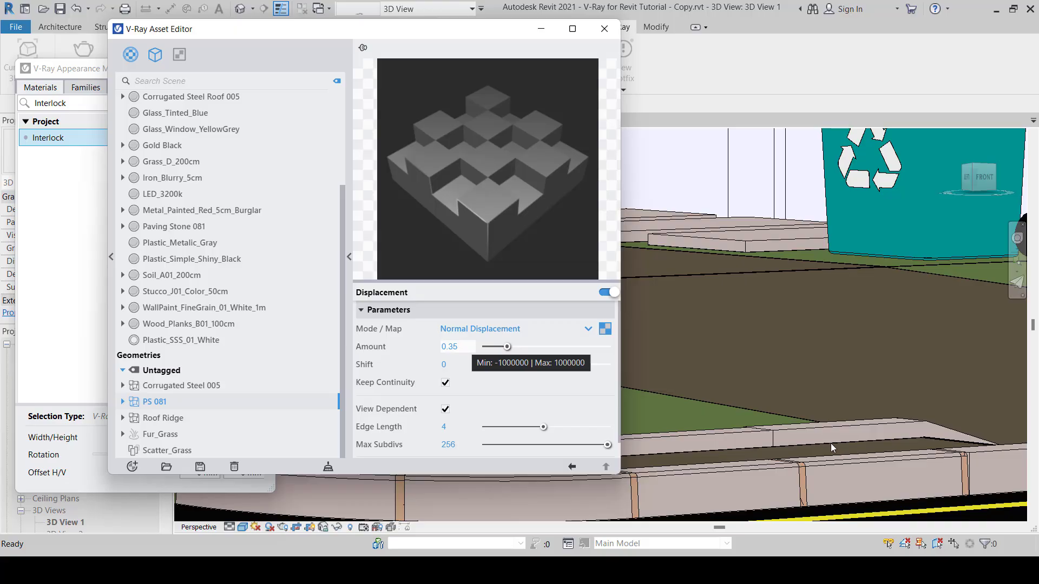
left_click(464, 345)
scroll(802, 375, "down", 5)
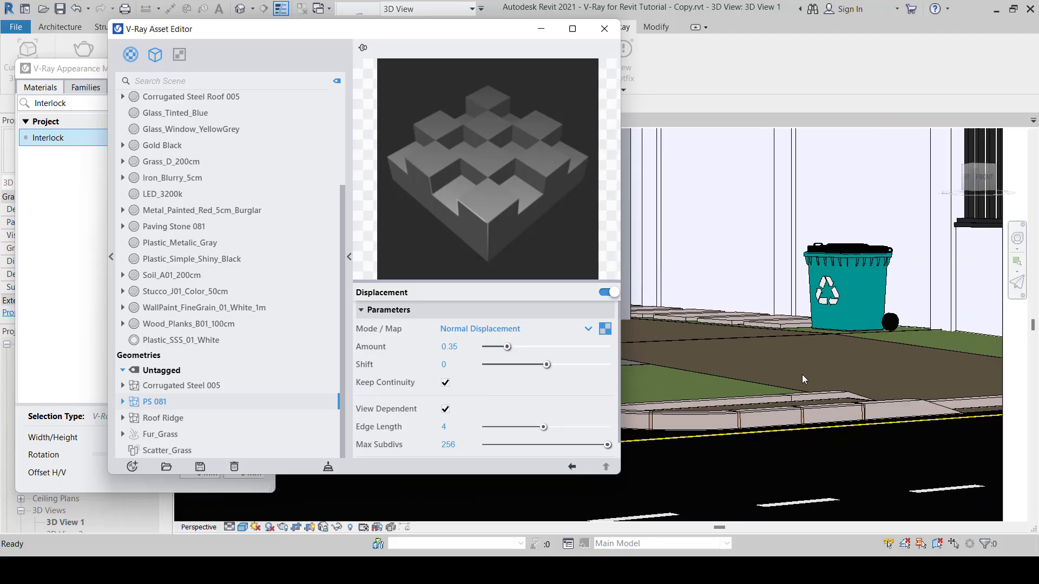
scroll(804, 336, "up", 6)
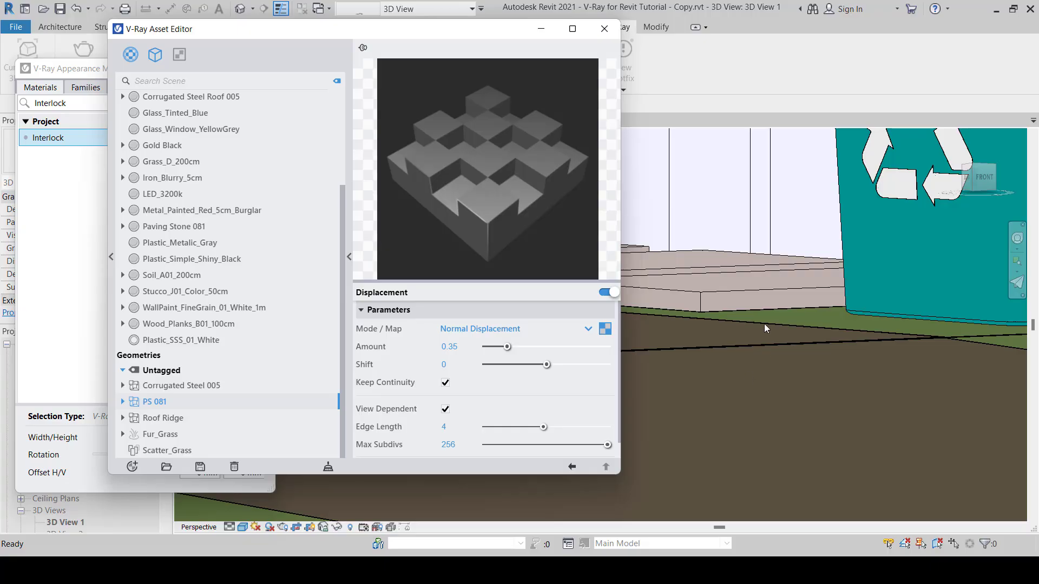
scroll(759, 327, "down", 5)
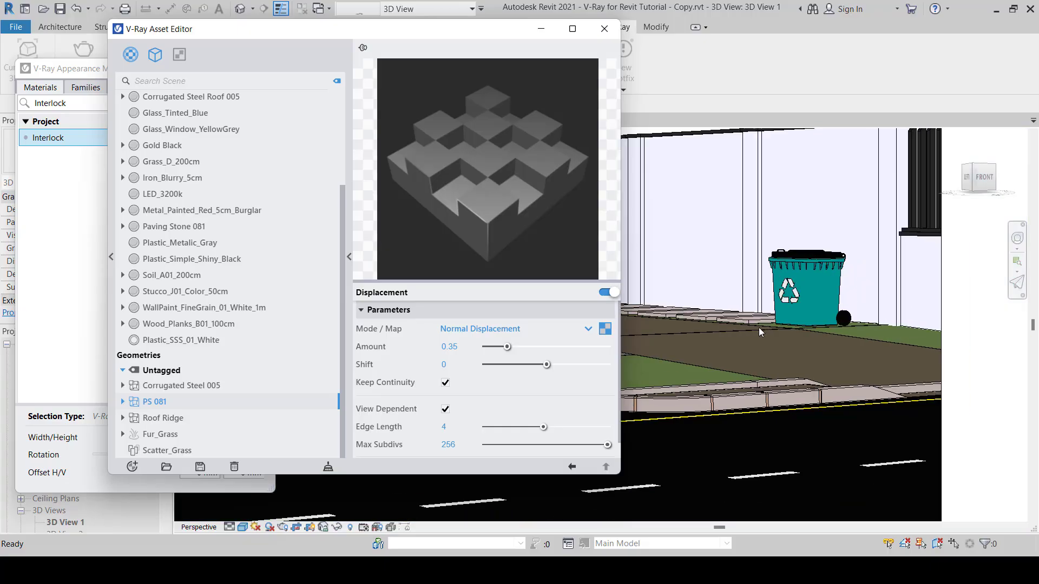
Step: Pick the black road surface in the model and assign the Asphalt_A01_100cm V-Ray material to its Asphalt, Bitumen material
scroll(758, 327, "down", 4)
middle_click_drag(726, 413, 795, 403)
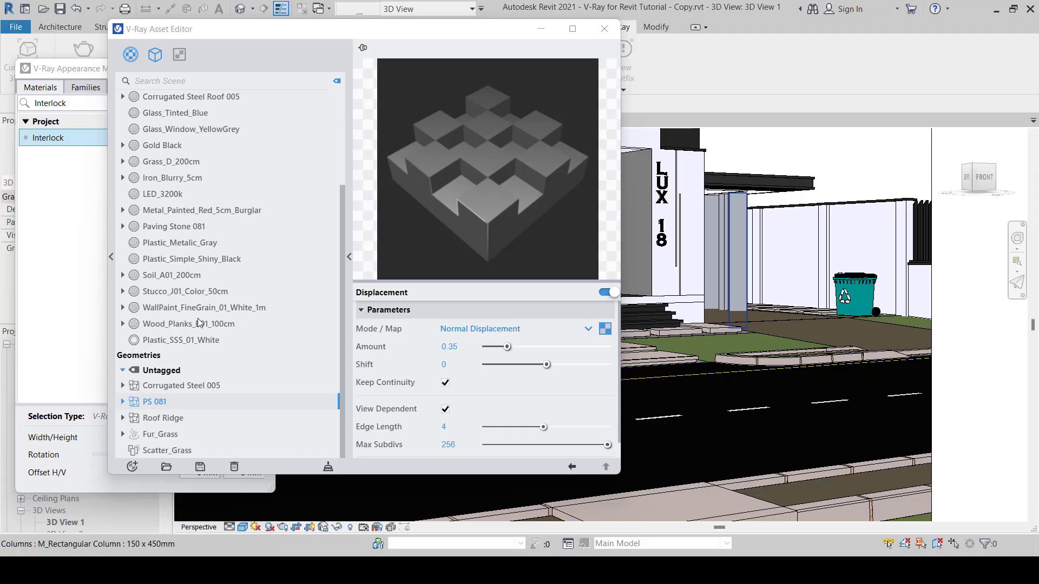
left_click(79, 72)
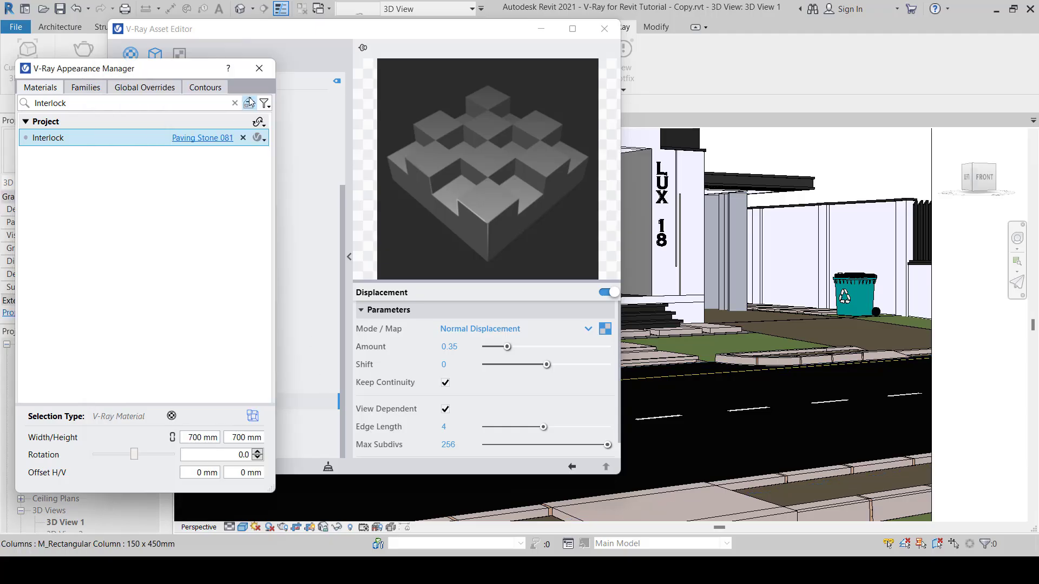
left_click(709, 455)
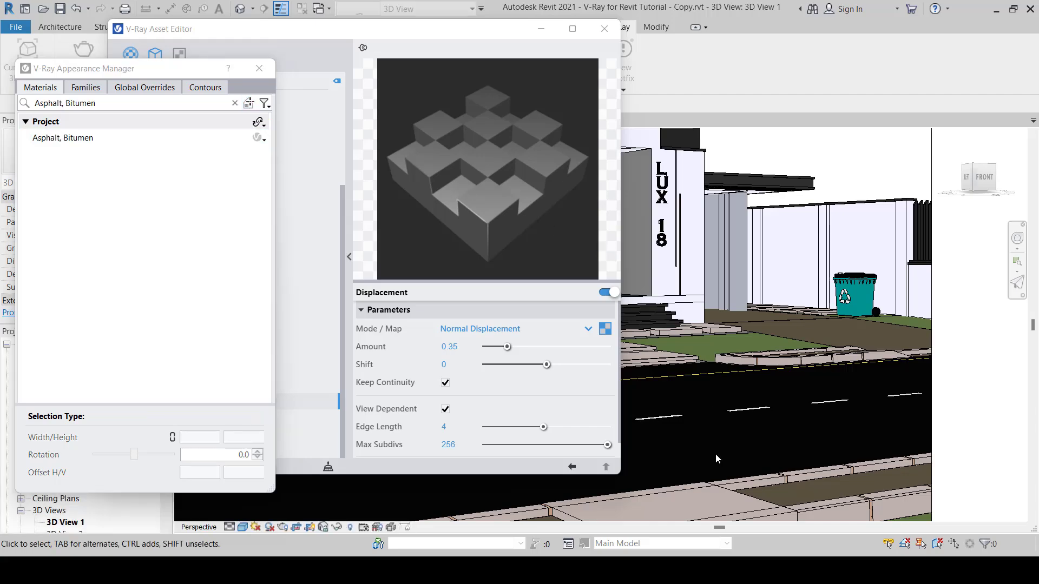
left_click(157, 139)
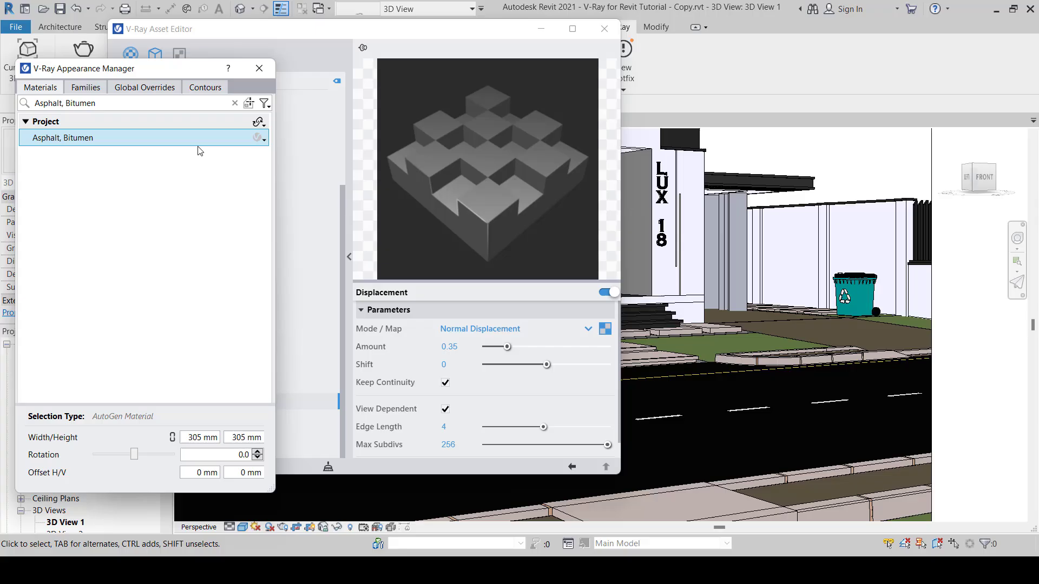
left_click(264, 140)
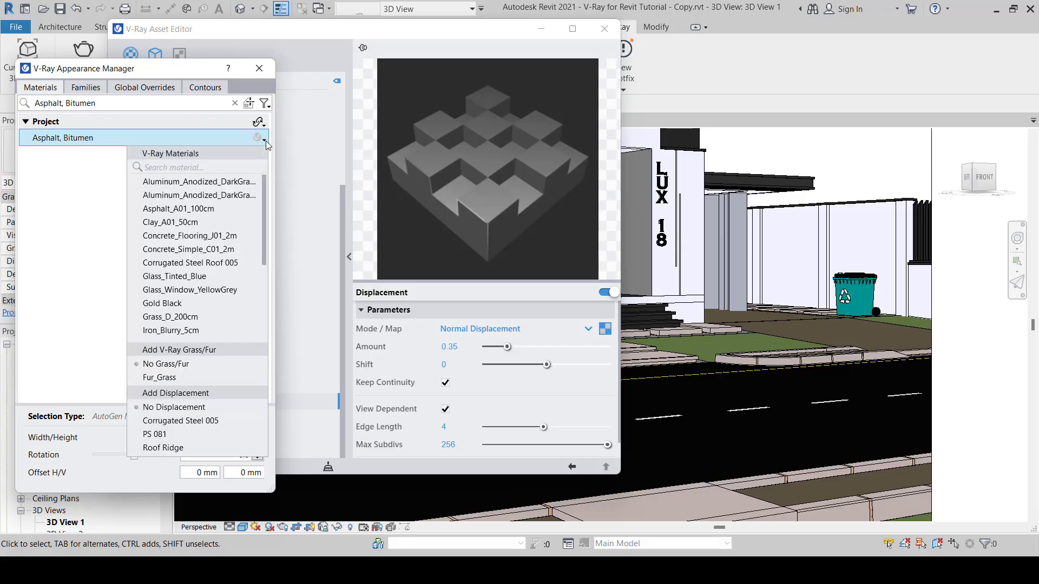
left_click(177, 210)
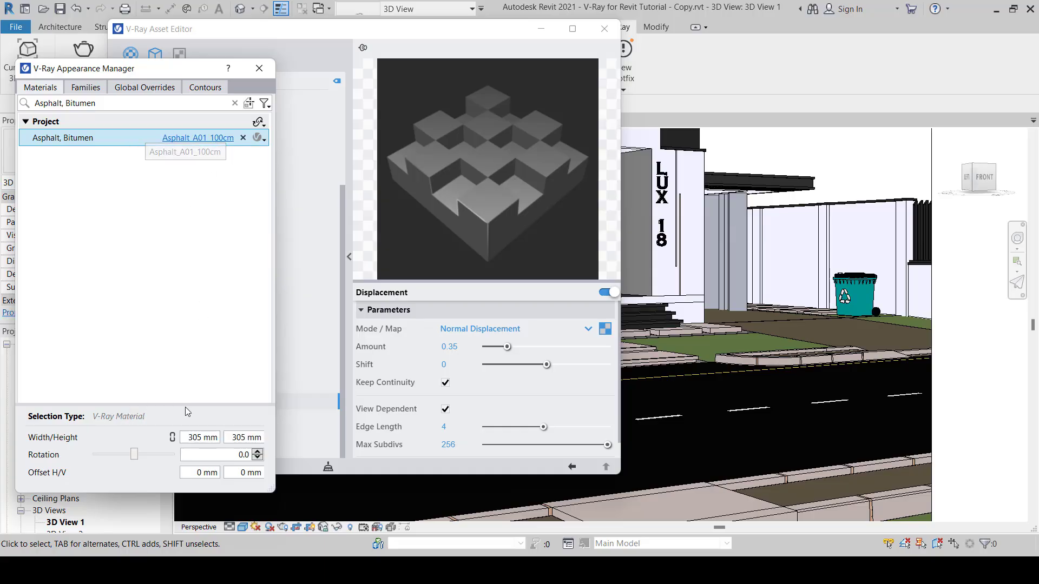
Step: Set the Asphalt, Bitumen material's texture width and height to 1000 mm each
double_click(194, 437)
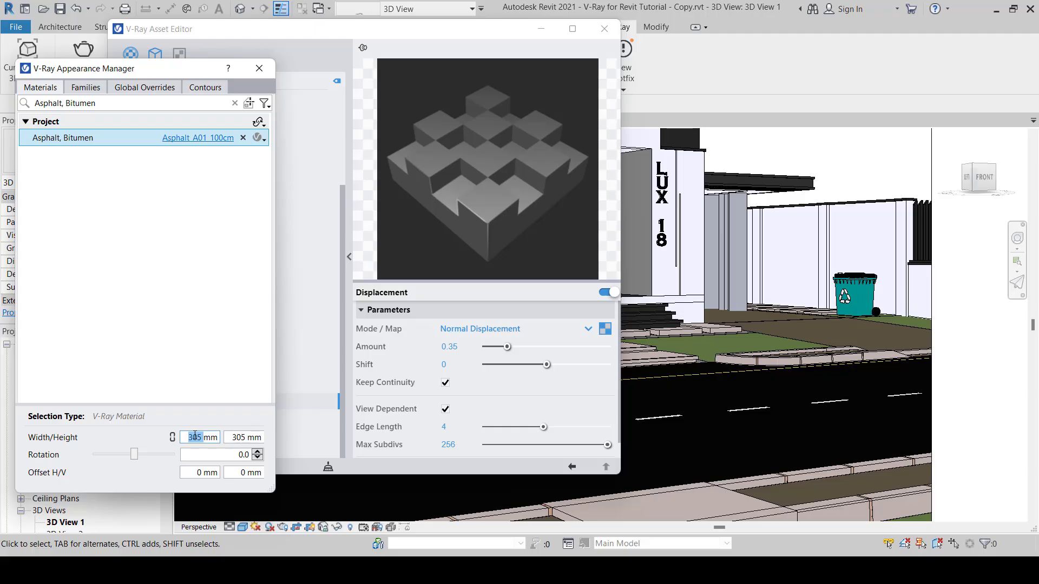
type("1")
double_click(239, 437)
type("1000")
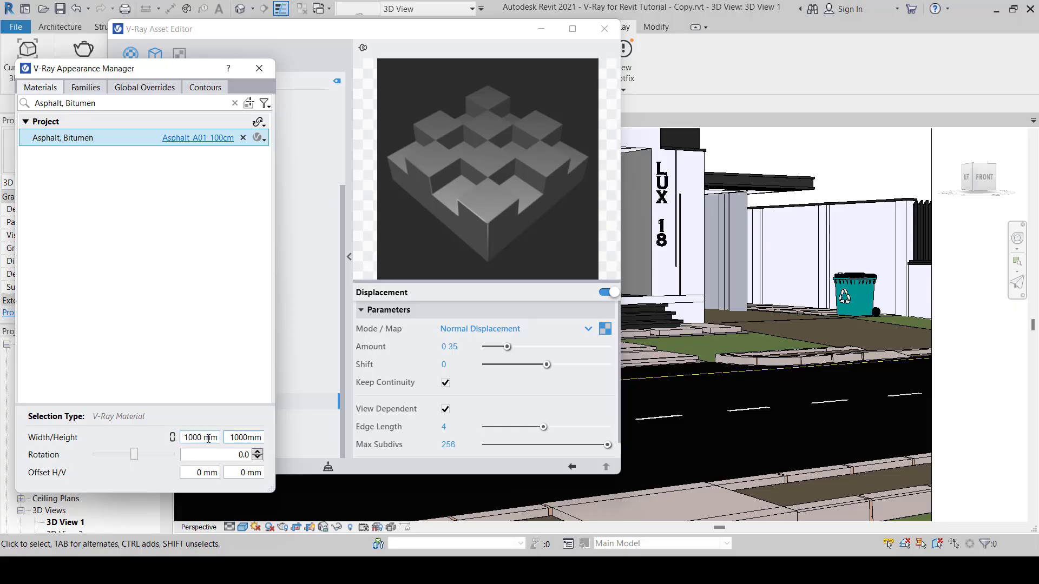
key("Return")
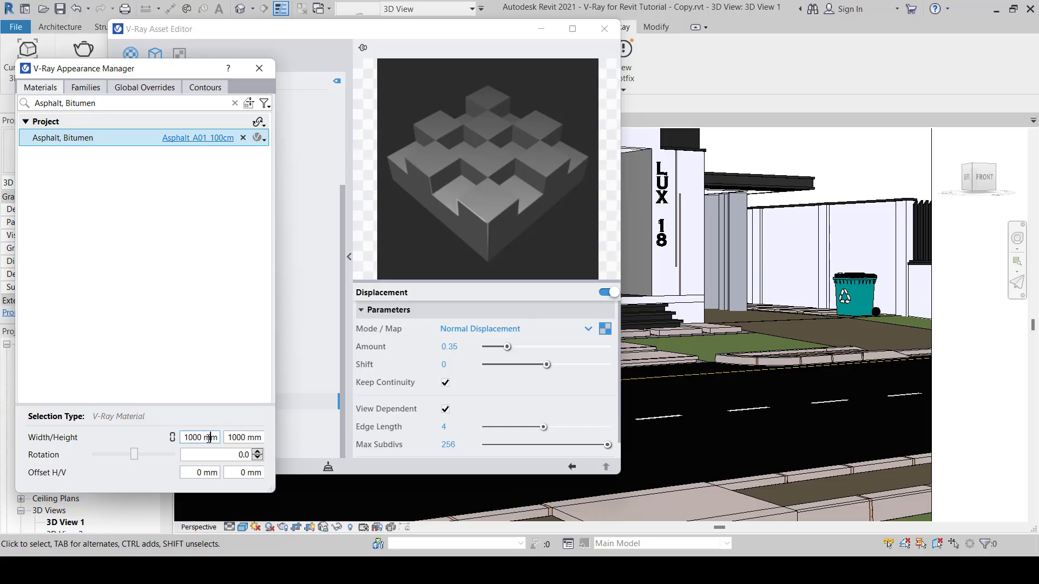
Step: Minimize the Asset Editor and move the Appearance Manager clear of the house in the 3D view
left_click(541, 30)
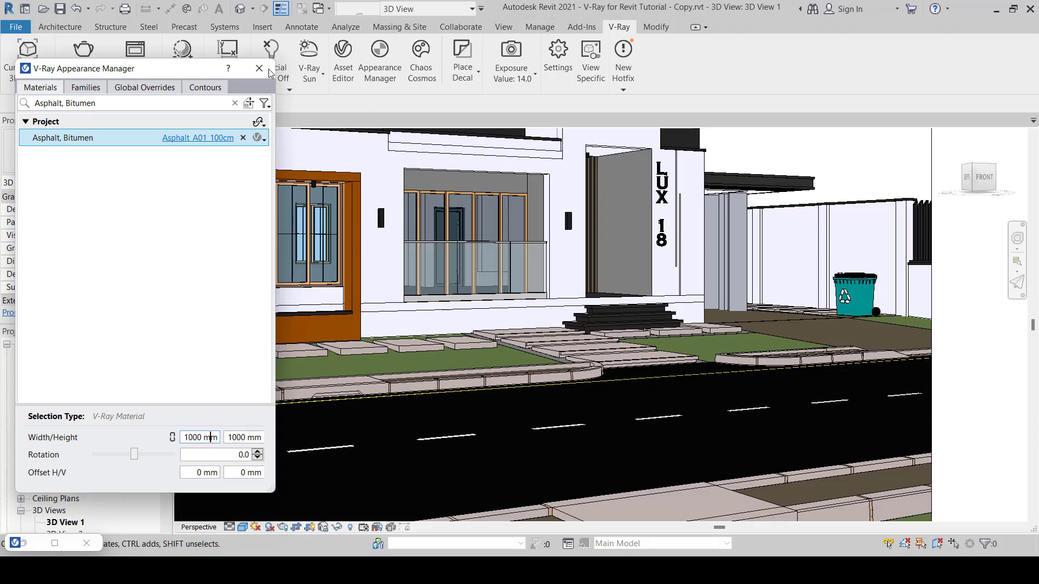
left_click_drag(181, 72, 907, 75)
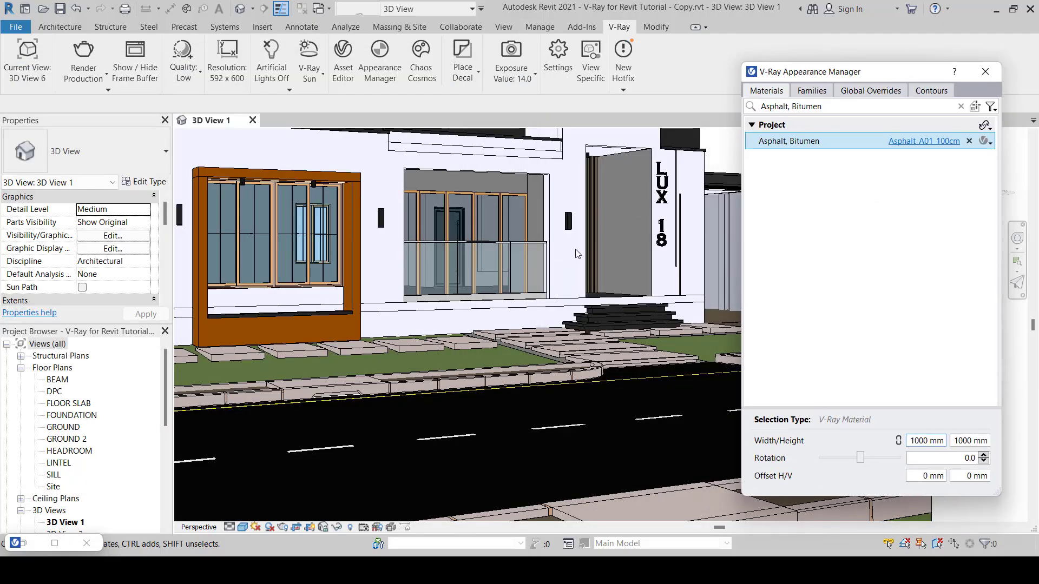
scroll(577, 253, "down", 4)
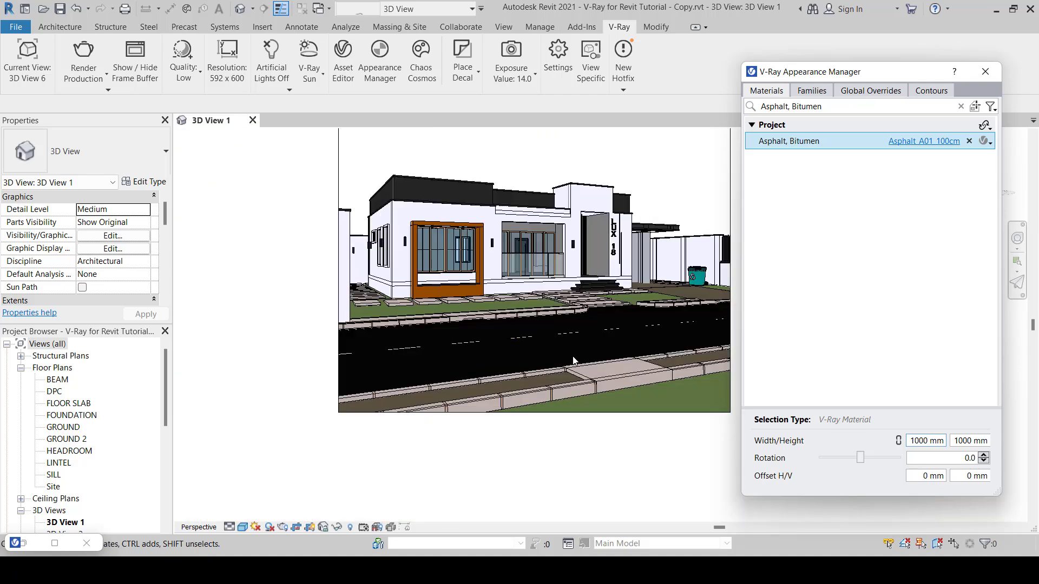
middle_click_drag(575, 361, 538, 397)
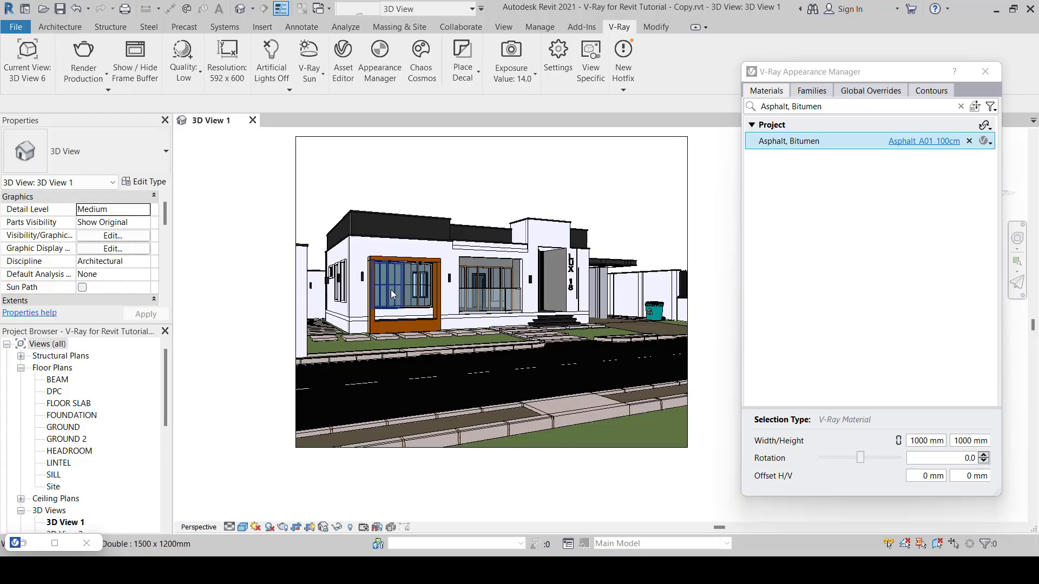
Step: Pick the tan frame of the window inside the orange surround to isolate its material in the Appearance Manager
scroll(391, 290, "up", 5)
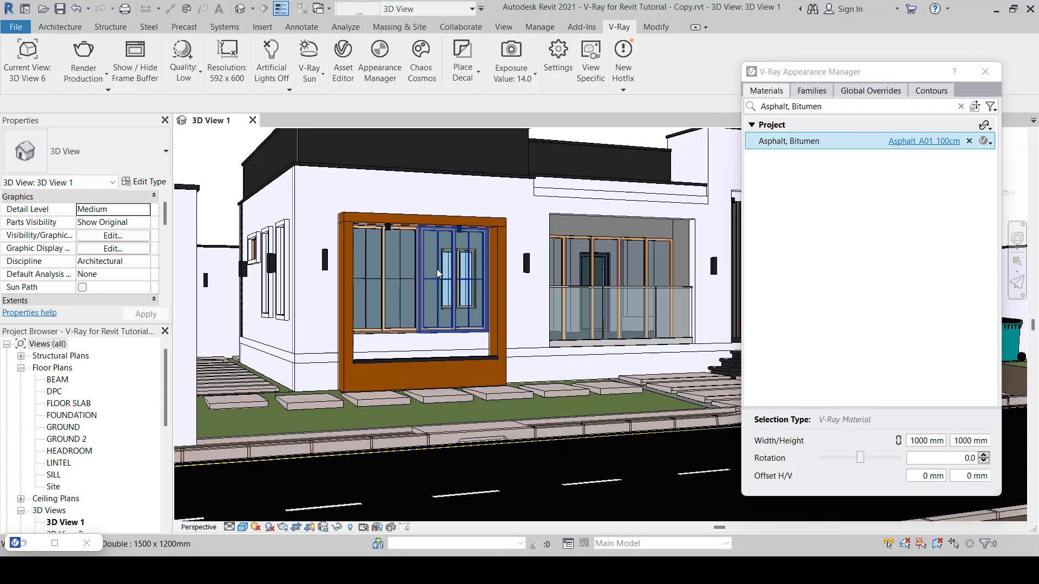
scroll(381, 232, "up", 6)
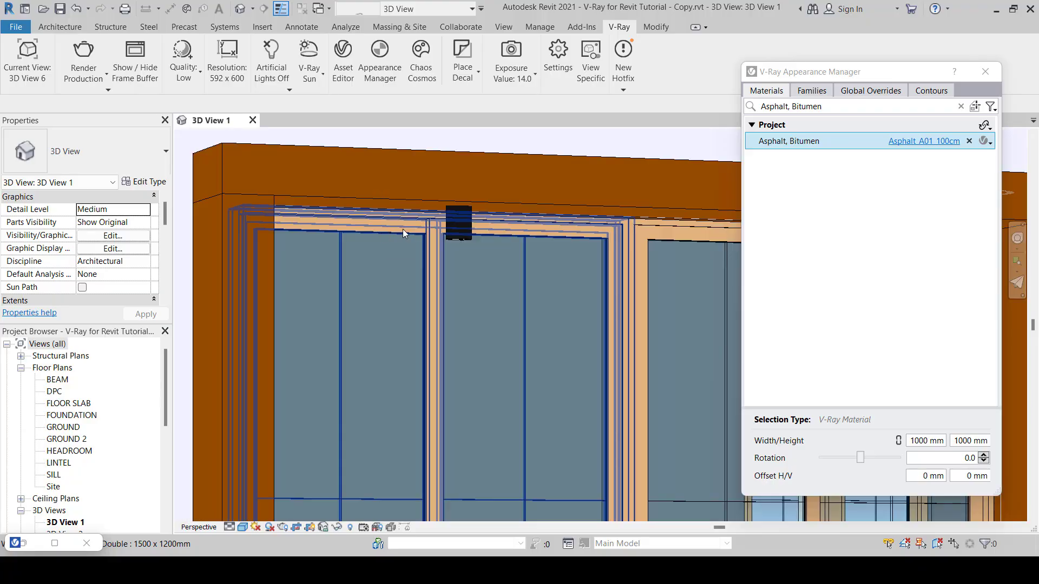
scroll(433, 229, "down", 5)
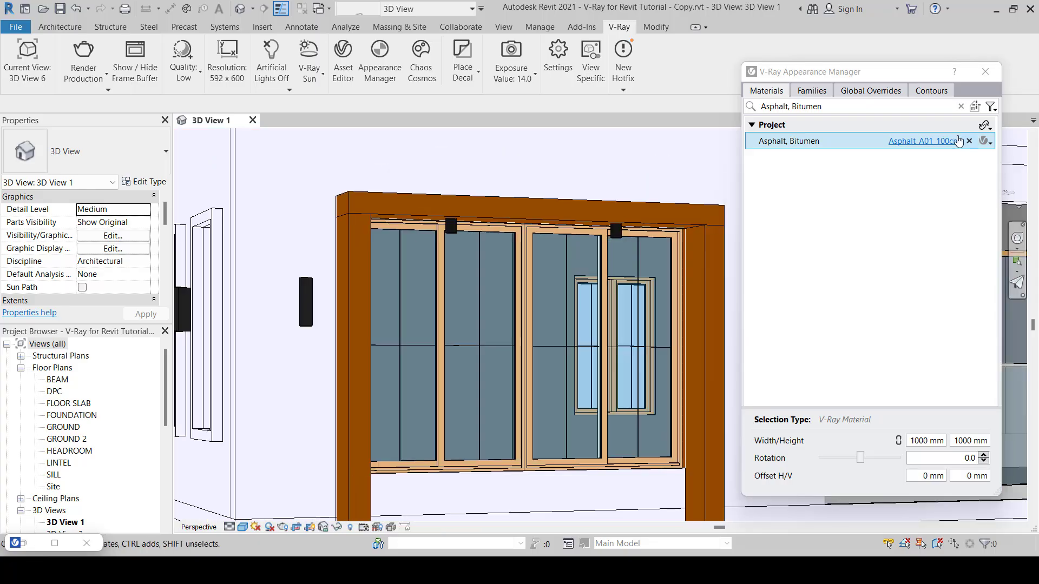
left_click(977, 105)
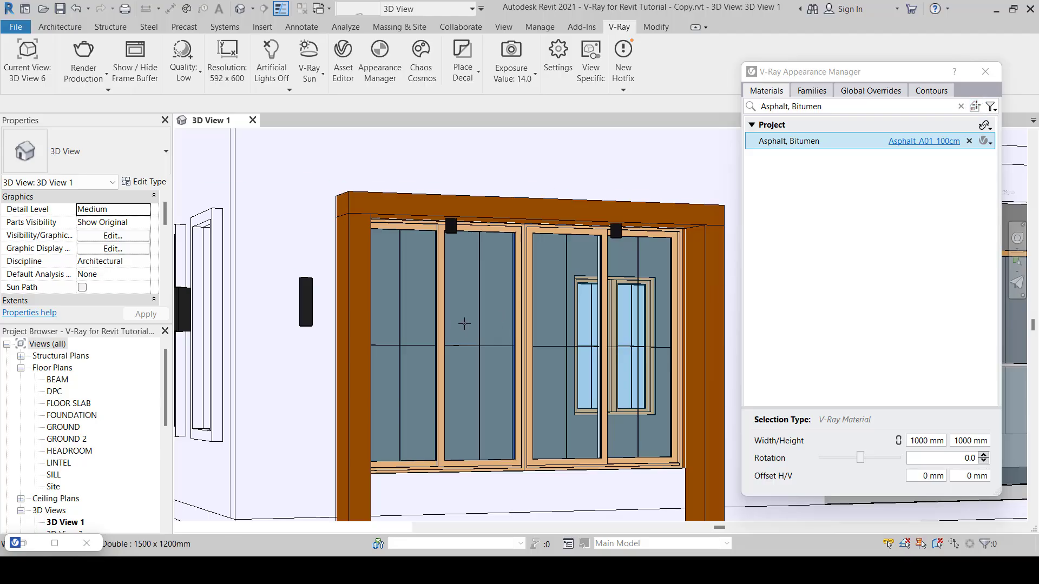
scroll(519, 320, "up", 5)
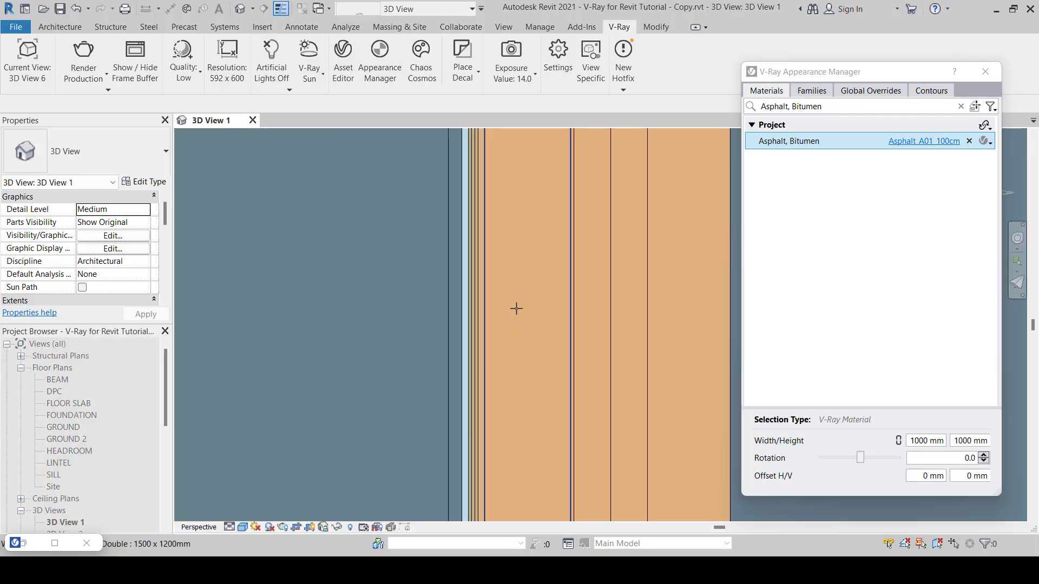
left_click(514, 304)
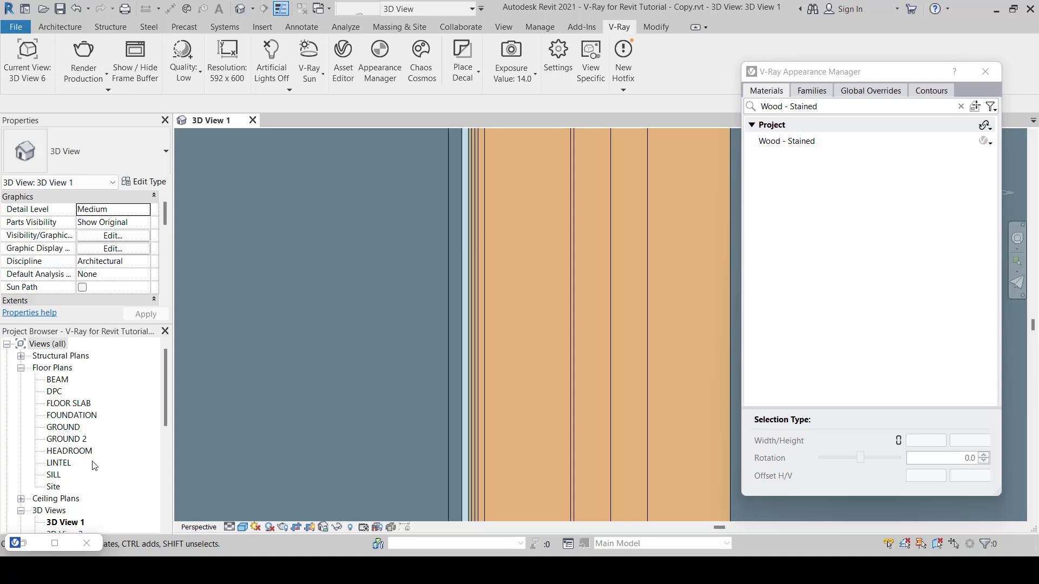
Step: Restore the Asset Editor, review its scene materials alongside the house's windows and sliding door, and minimize the editor
left_click(55, 543)
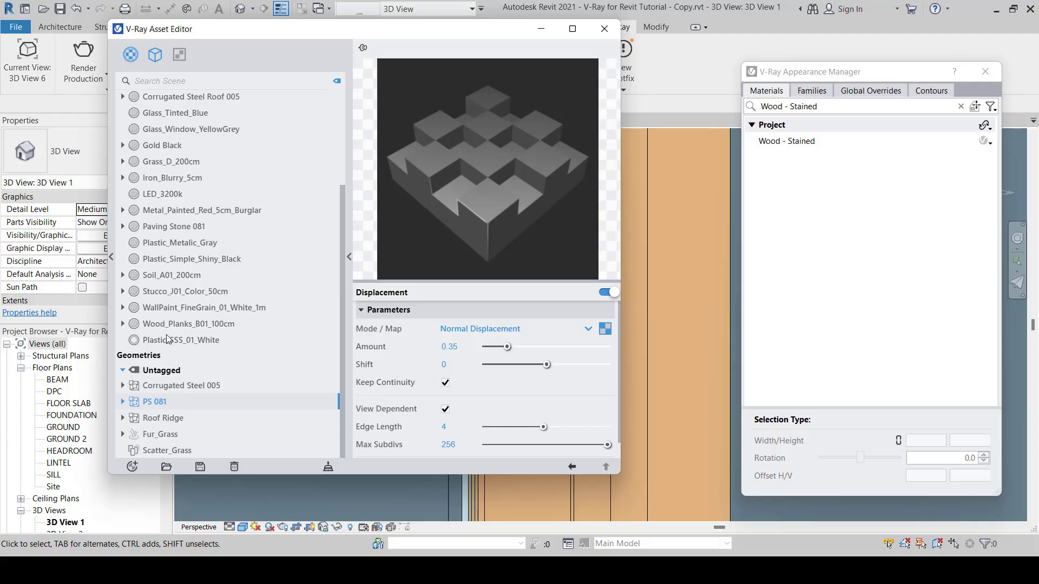
scroll(168, 339, "up", 3)
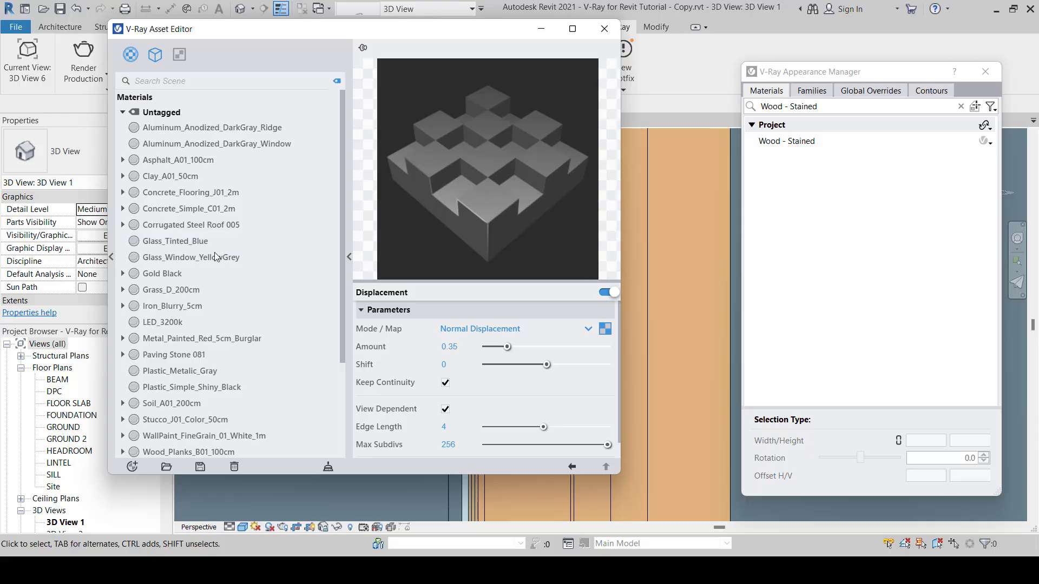
scroll(684, 304, "down", 4)
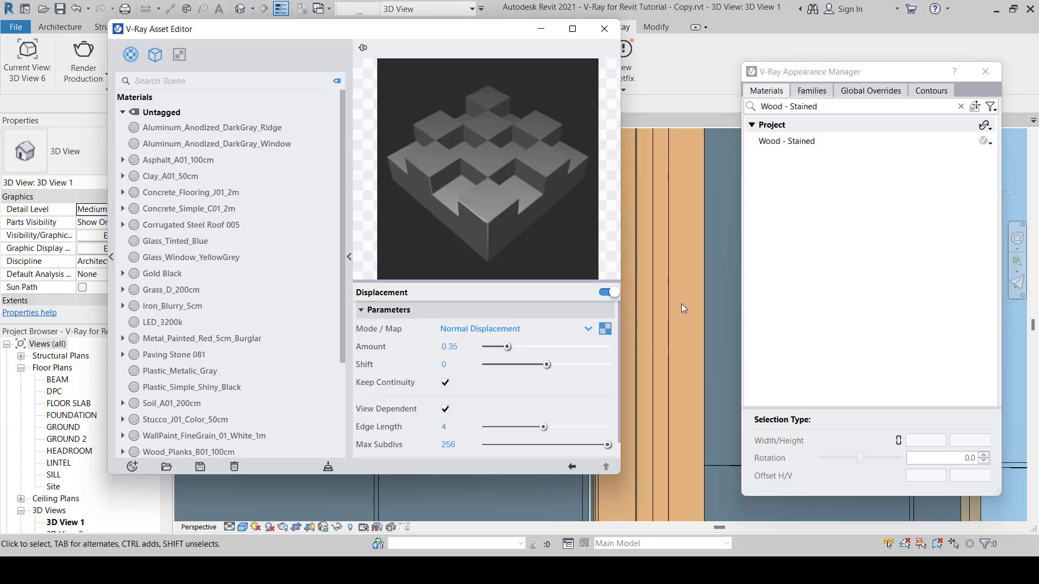
scroll(679, 304, "down", 5)
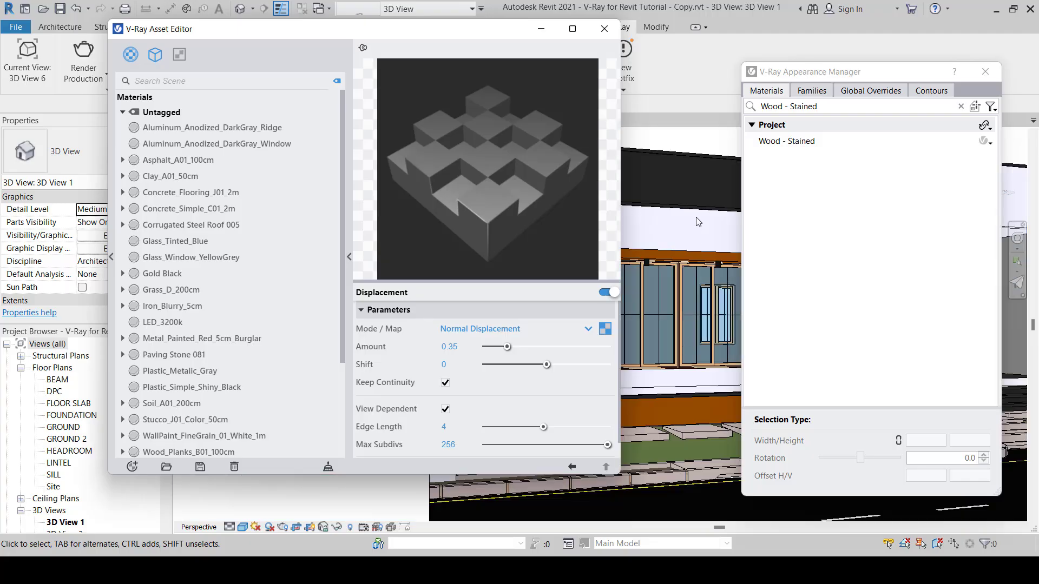
middle_click_drag(696, 212, 706, 209)
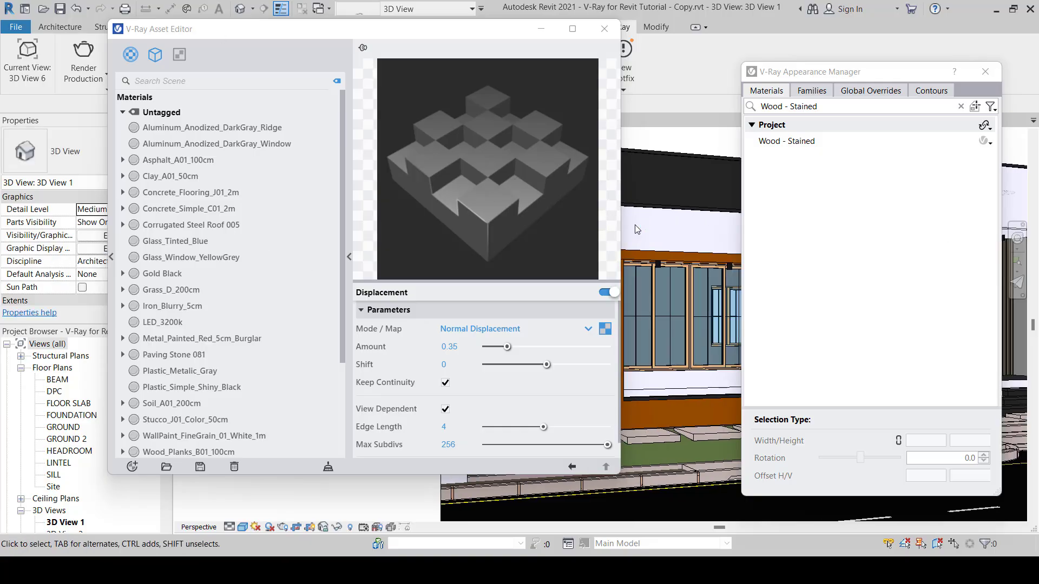
scroll(634, 227, "down", 4)
scroll(635, 227, "up", 6)
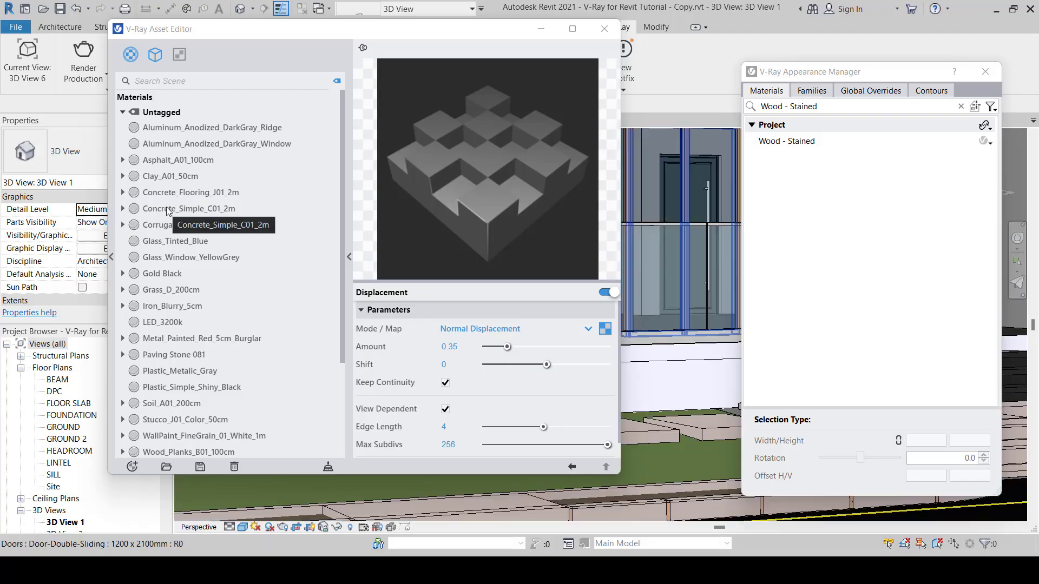
scroll(685, 384, "down", 3)
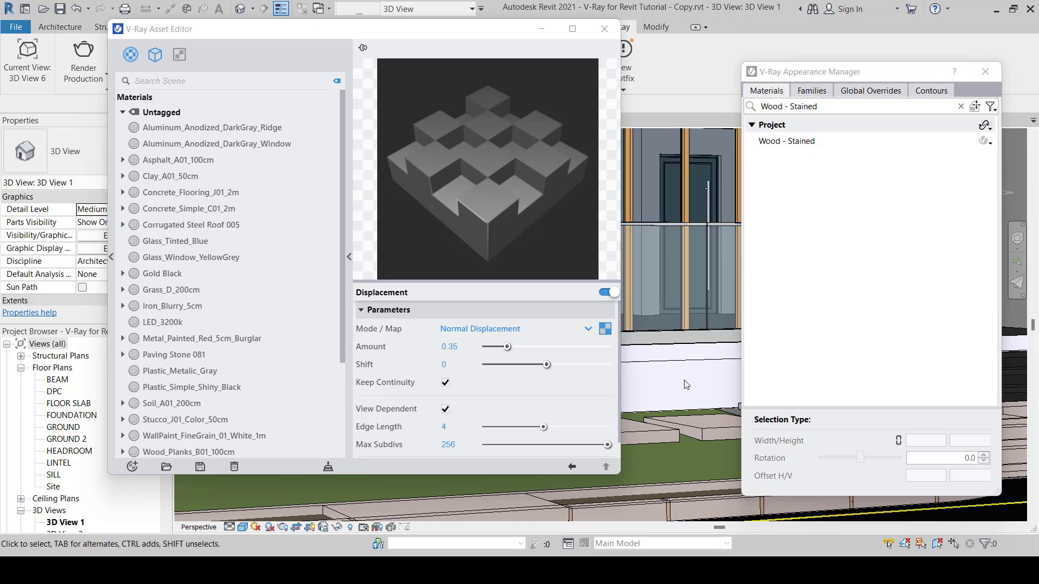
scroll(685, 384, "down", 4)
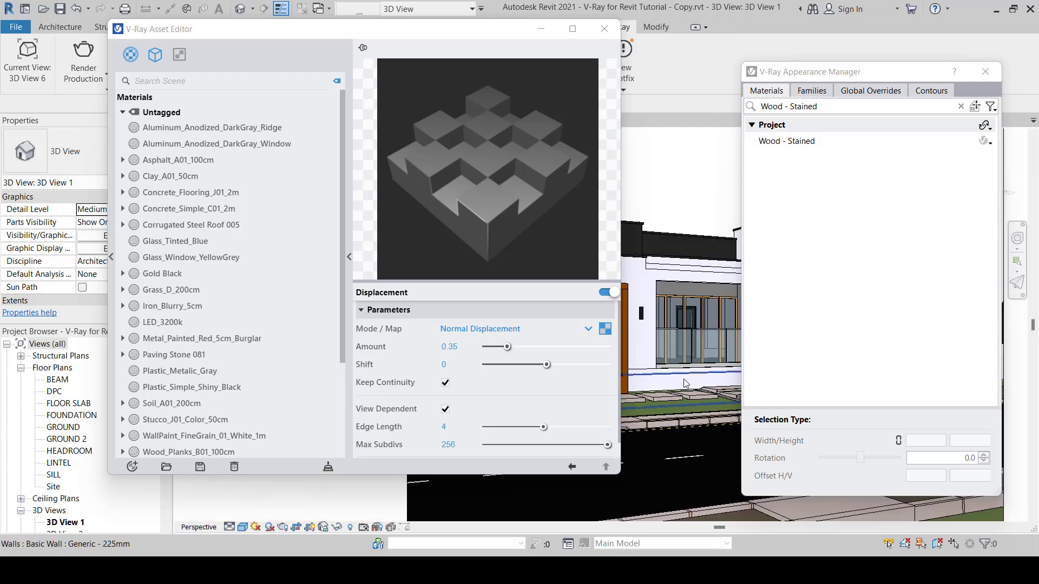
left_click(541, 31)
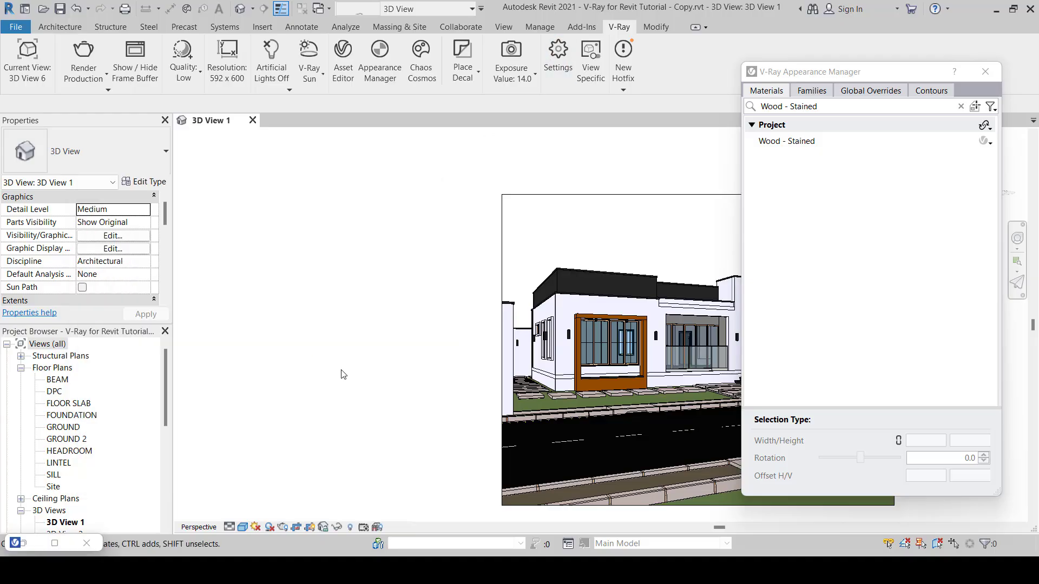
scroll(400, 351, "down", 3)
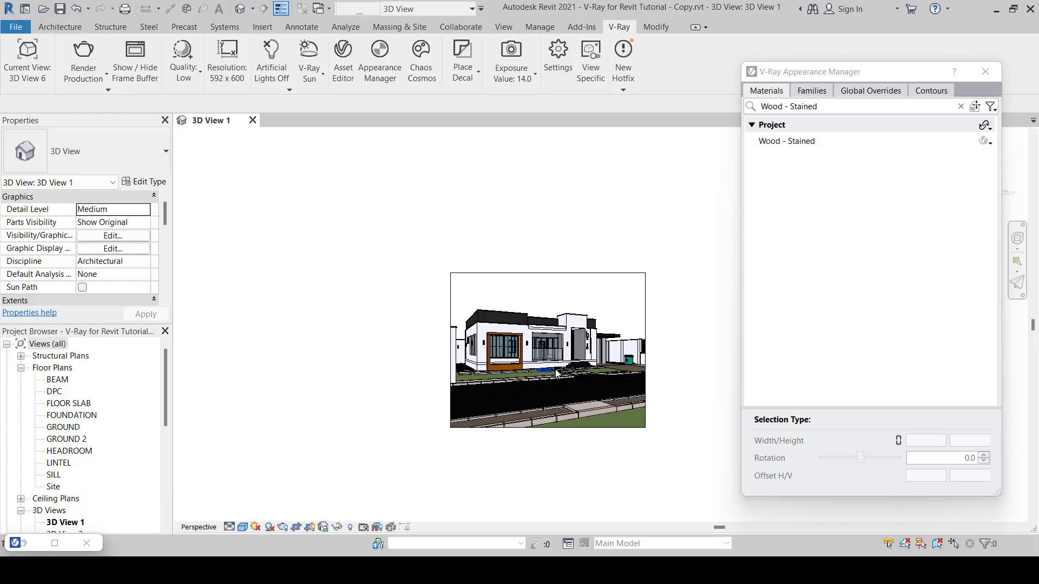
scroll(560, 376, "up", 3)
scroll(562, 380, "up", 4)
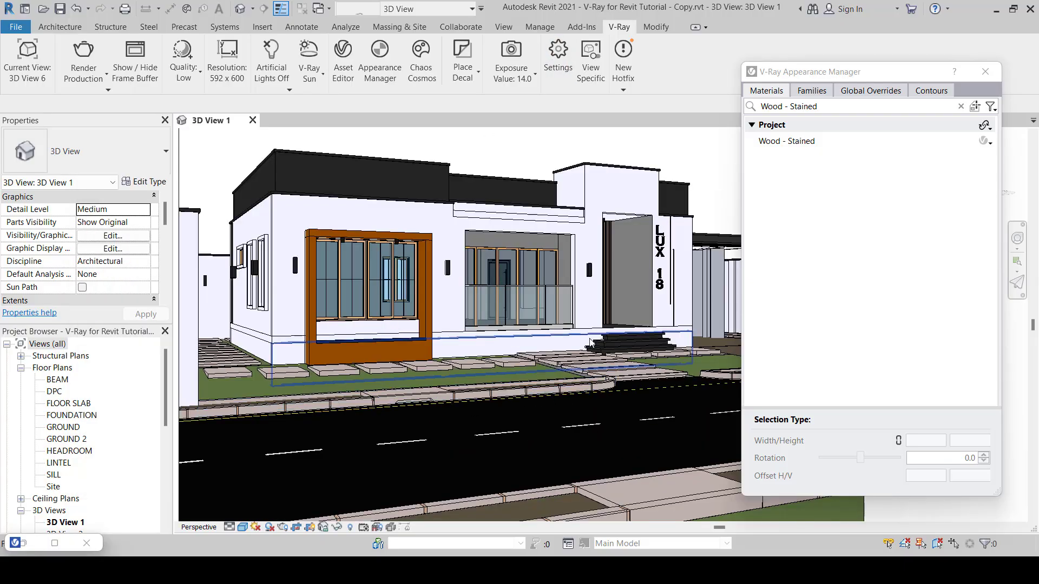
scroll(595, 343, "down", 5)
scroll(596, 344, "down", 5)
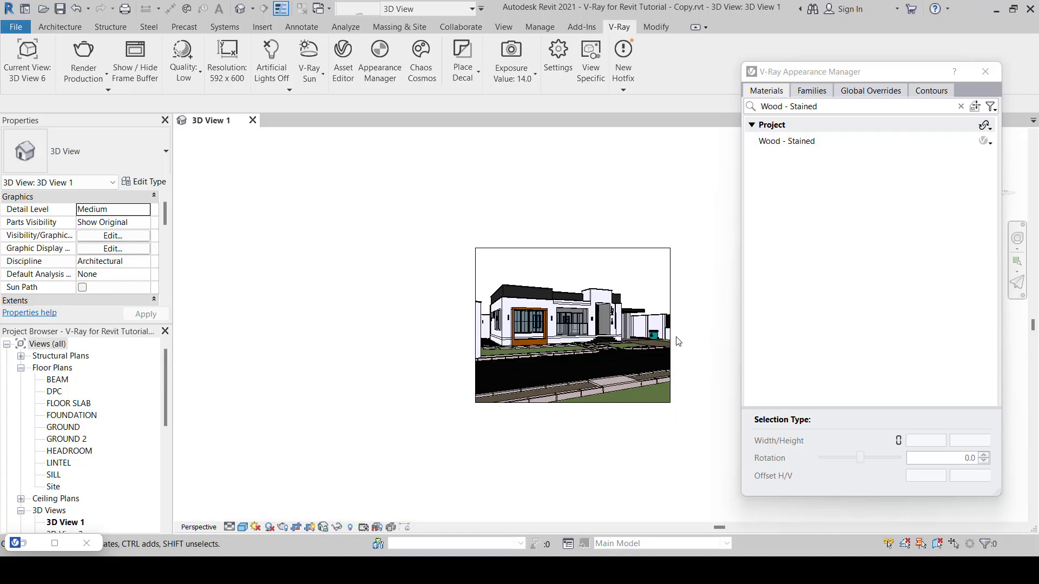
Step: Examine the house's exterior wall lights, entrance, windows and side fence in the 3D view
scroll(663, 342, "up", 5)
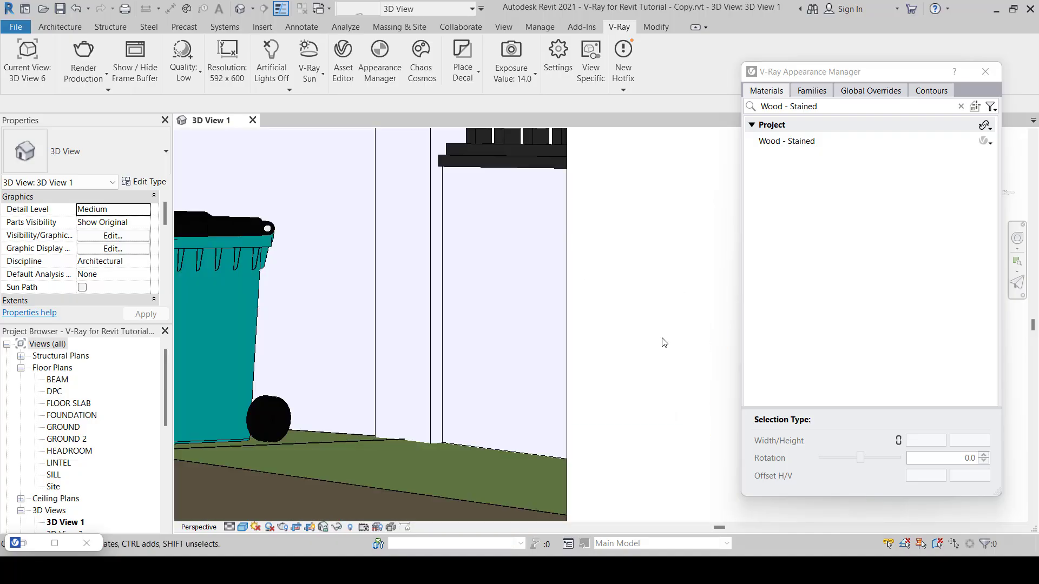
scroll(665, 343, "down", 2)
scroll(664, 342, "down", 3)
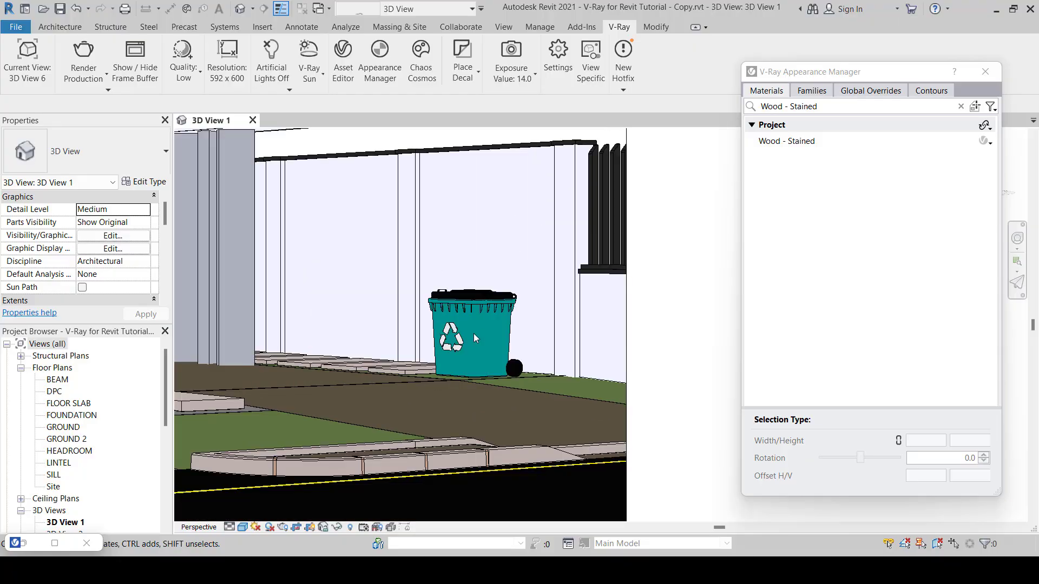
scroll(702, 338, "down", 5)
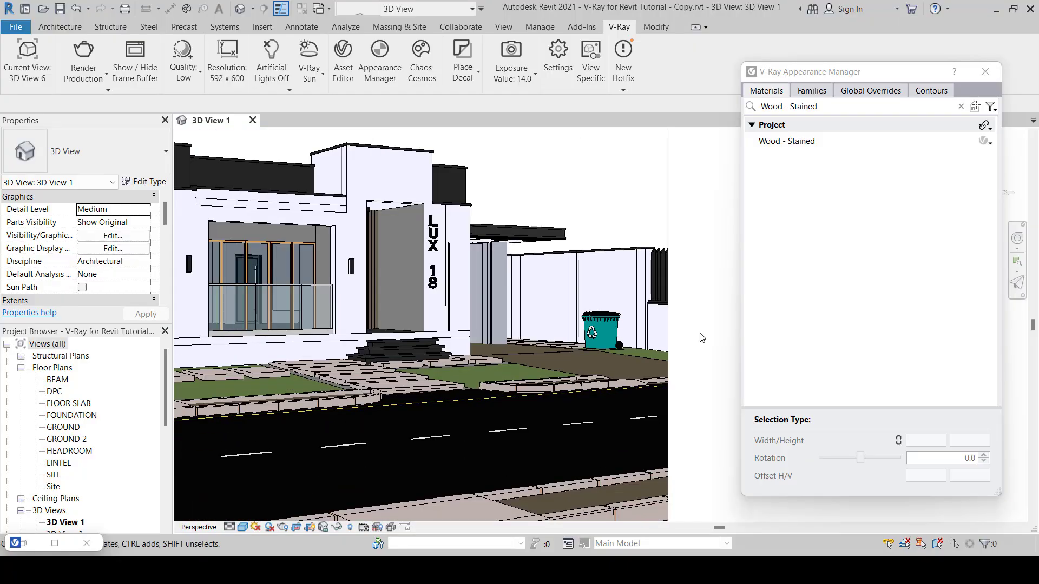
scroll(701, 337, "down", 1)
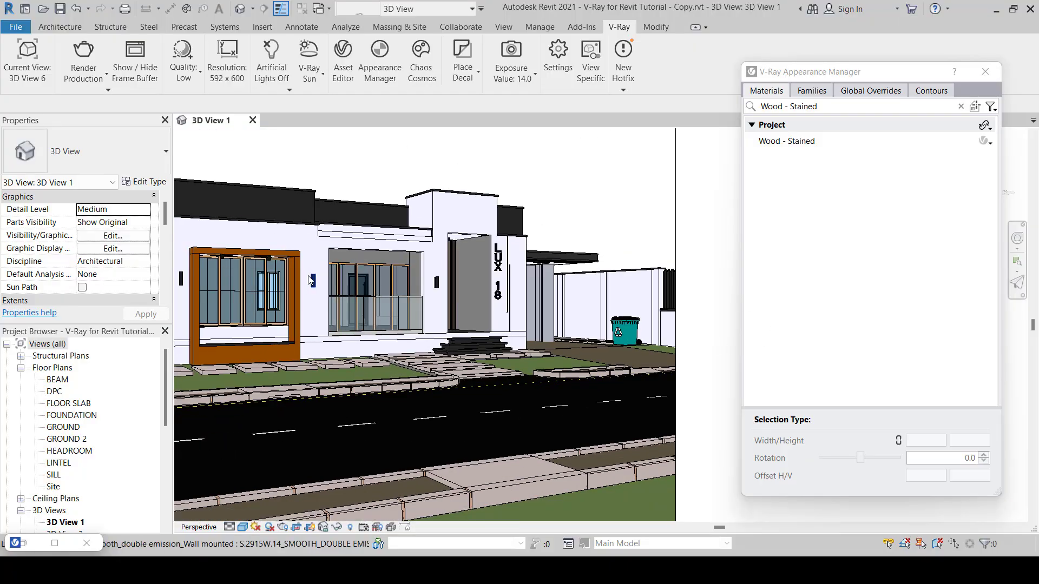
scroll(311, 280, "up", 6)
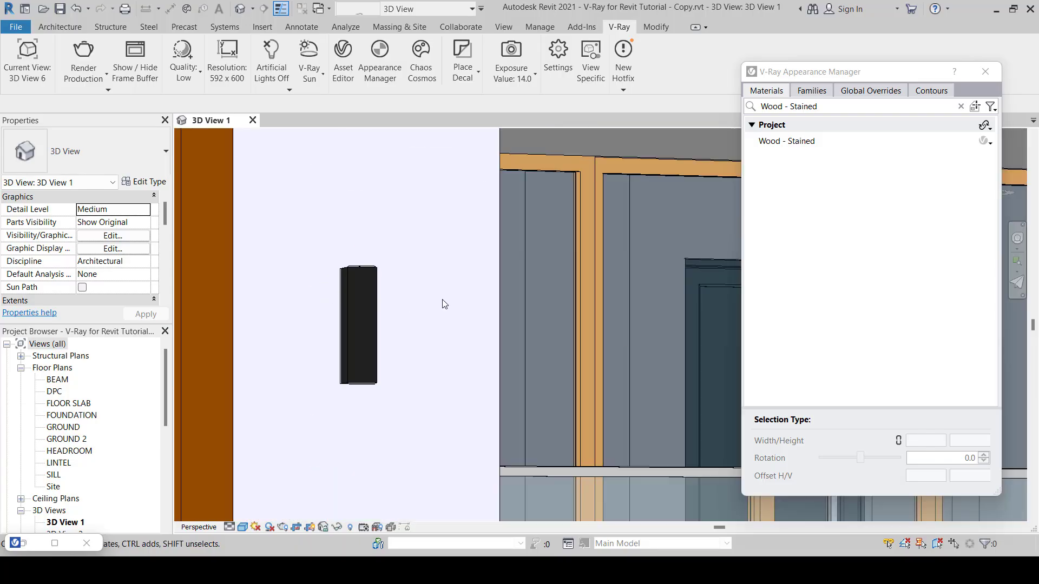
scroll(443, 305, "down", 6)
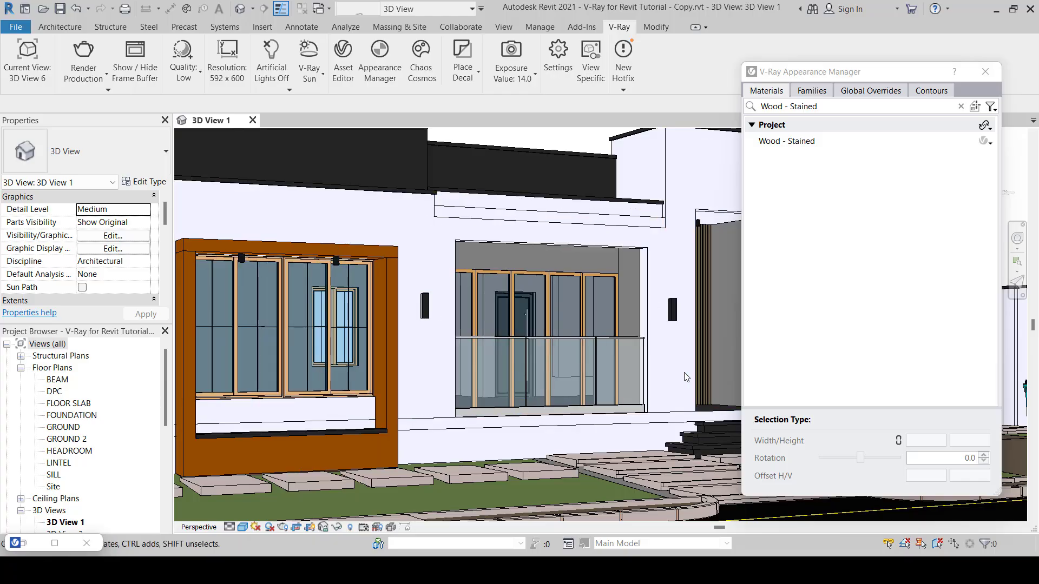
scroll(684, 372, "down", 3)
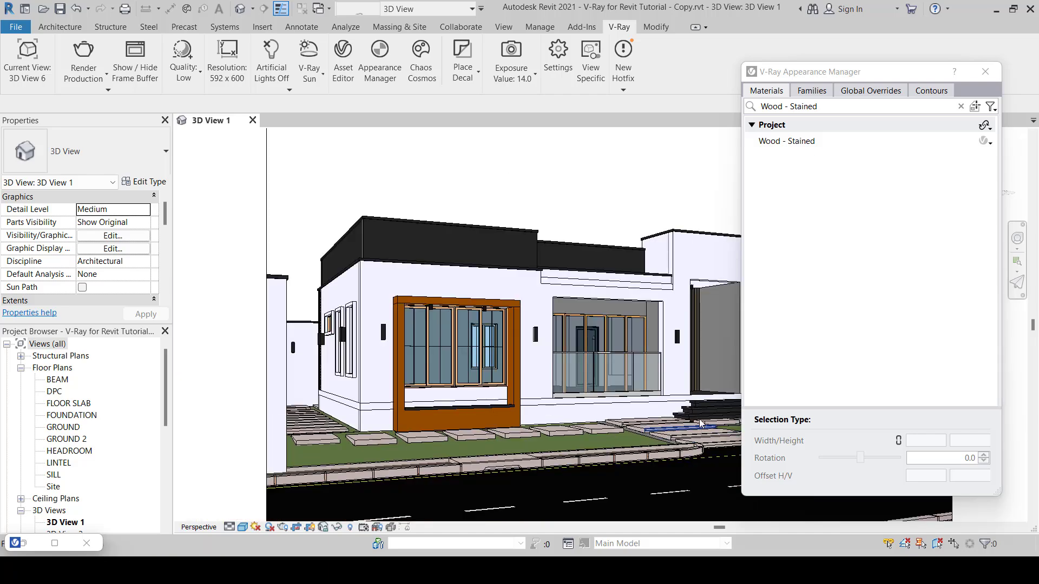
middle_click_drag(702, 412, 686, 418)
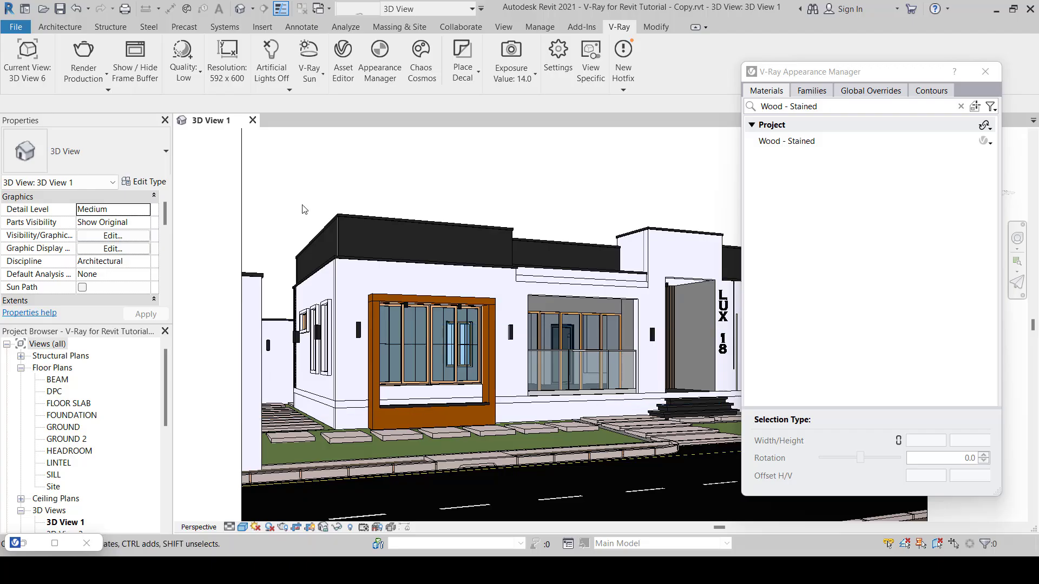
Step: Turn on the artificial lights for V-Ray rendering
left_click(290, 90)
left_click(272, 53)
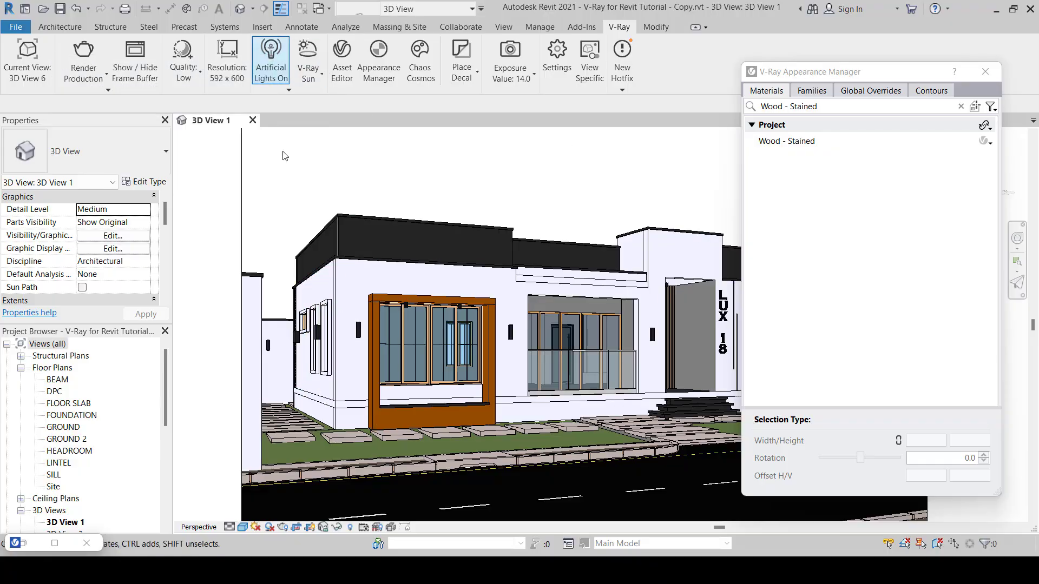
Step: Set the V-Ray Sun's background to Custom and enable an image for it
left_click(308, 50)
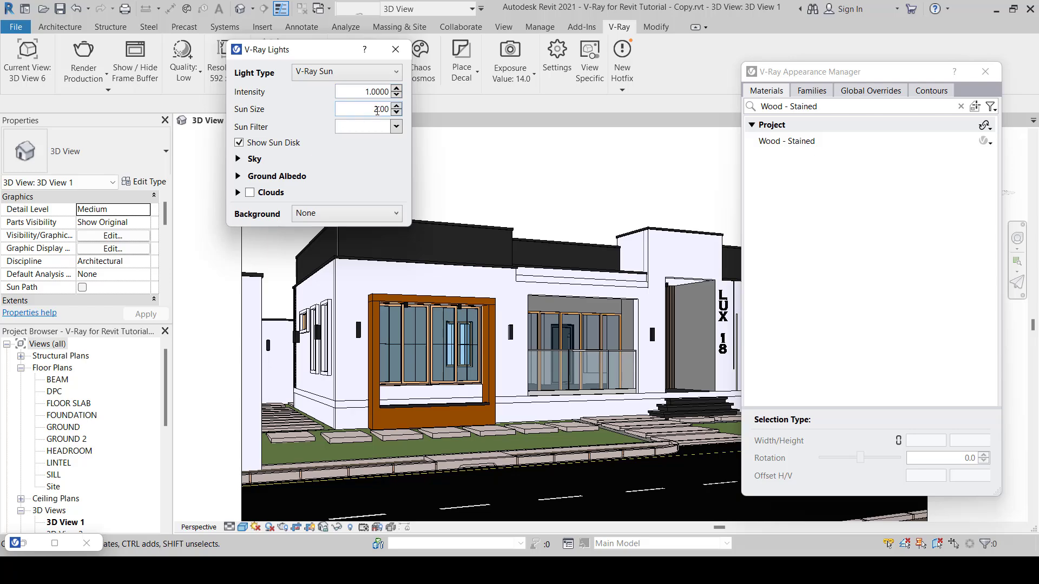
left_click(336, 213)
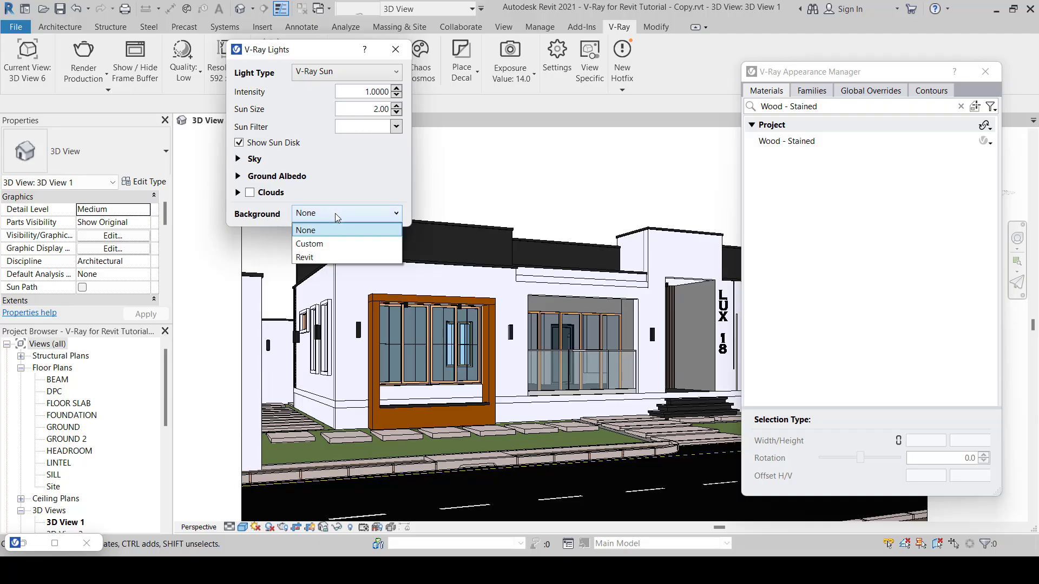
left_click(321, 244)
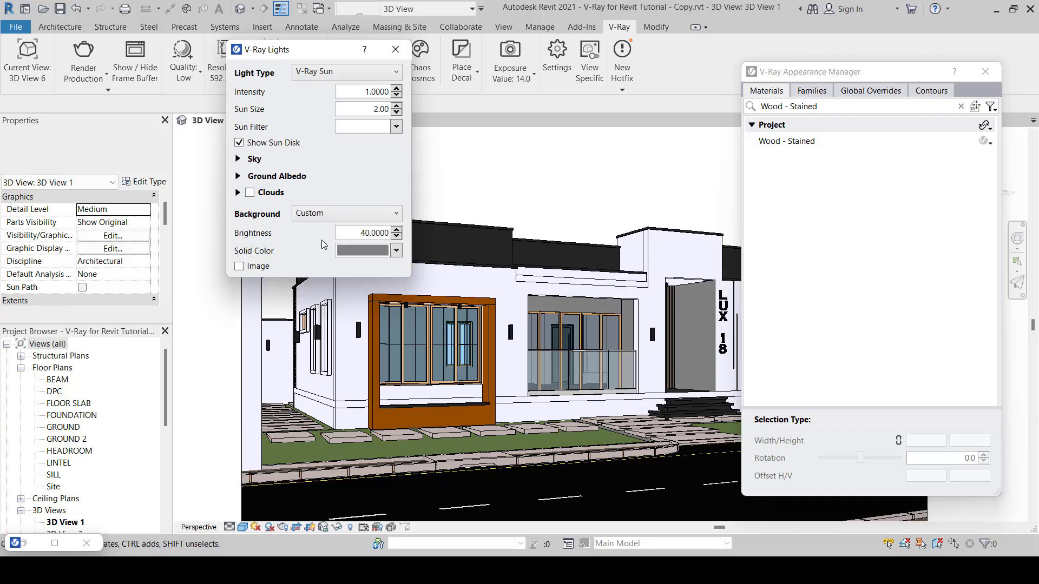
left_click(239, 268)
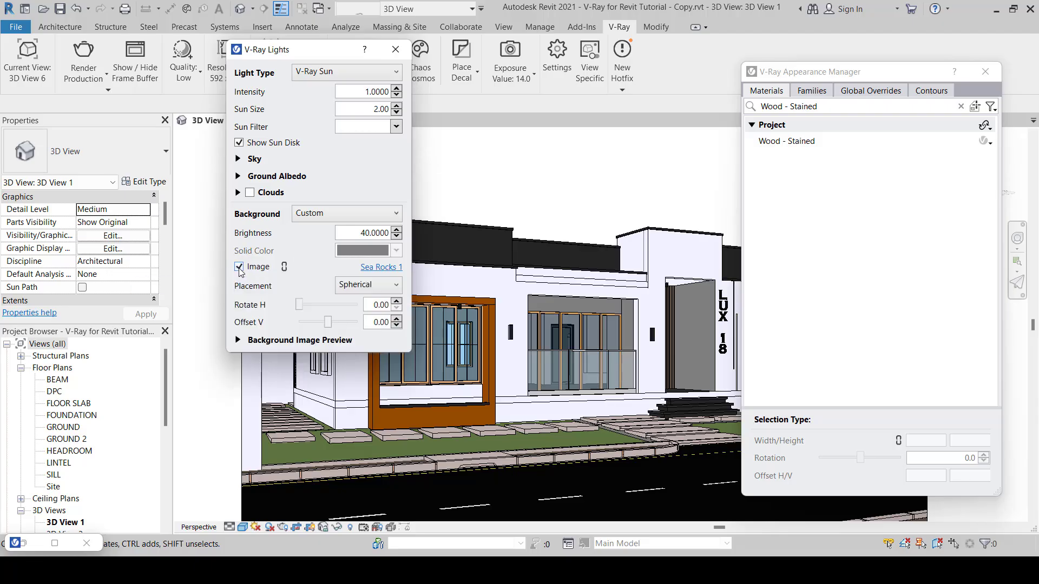
Step: Browse for a replacement background image in the V-Ray for Revit Materials folder under Documents
left_click(379, 268)
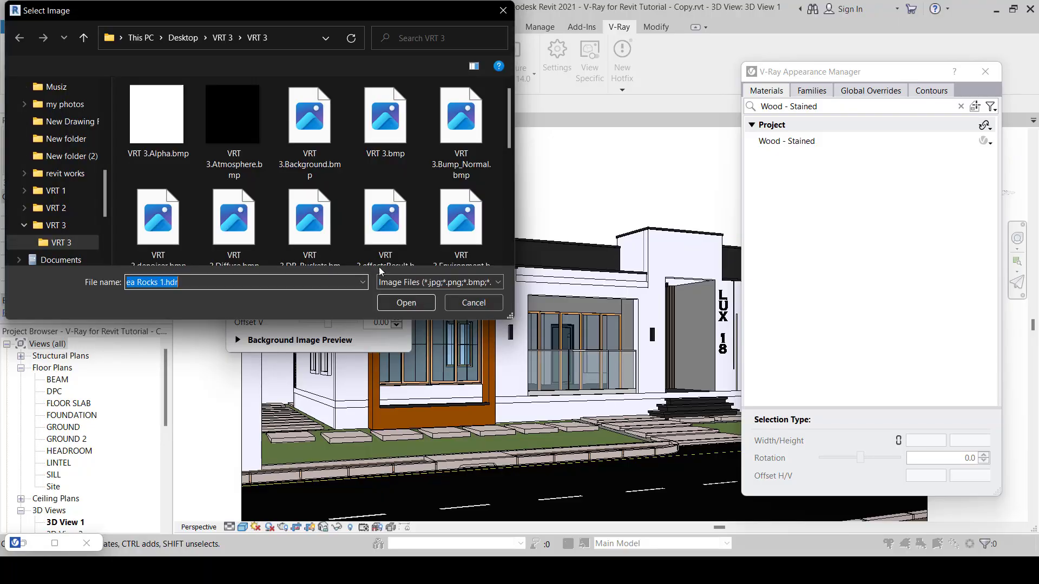
left_click_drag(216, 11, 312, 17)
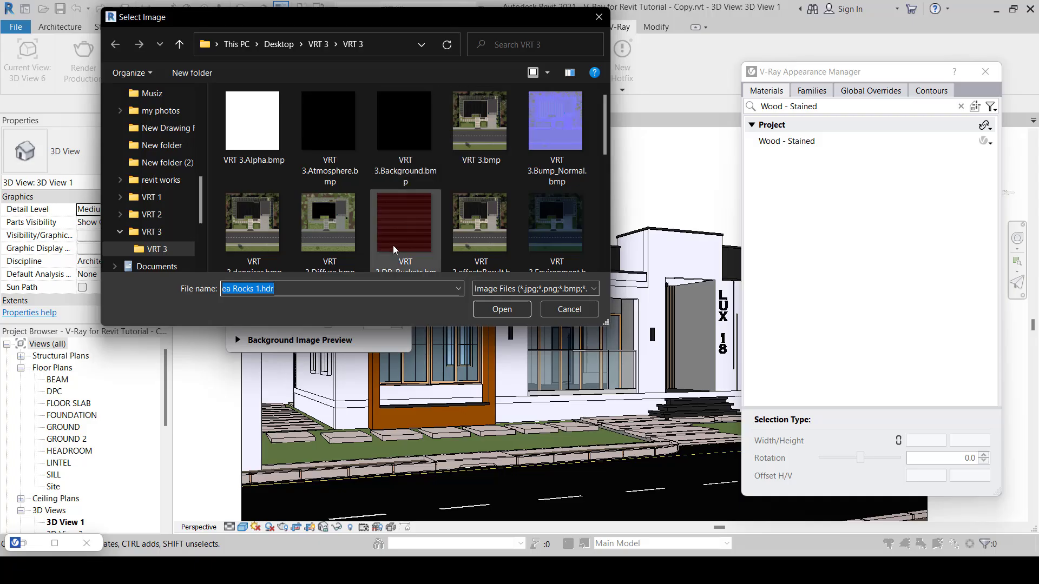
scroll(157, 119, "up", 8)
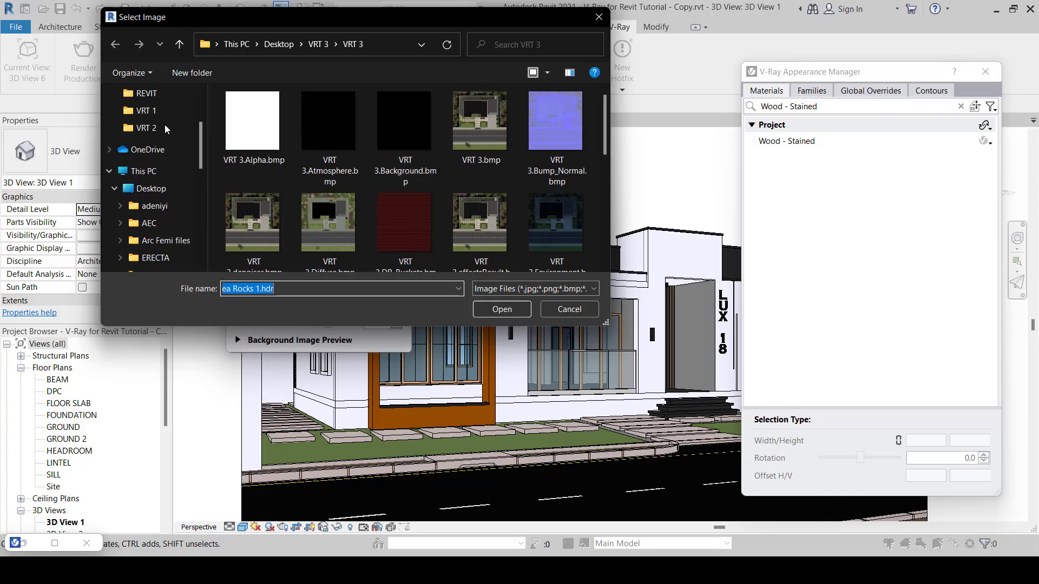
left_click(115, 188)
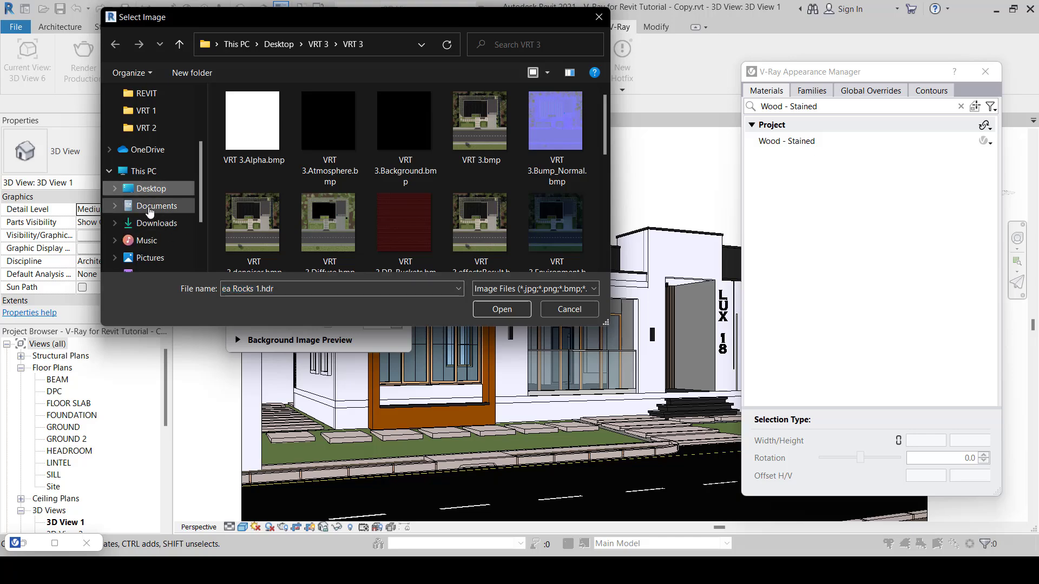
left_click(152, 206)
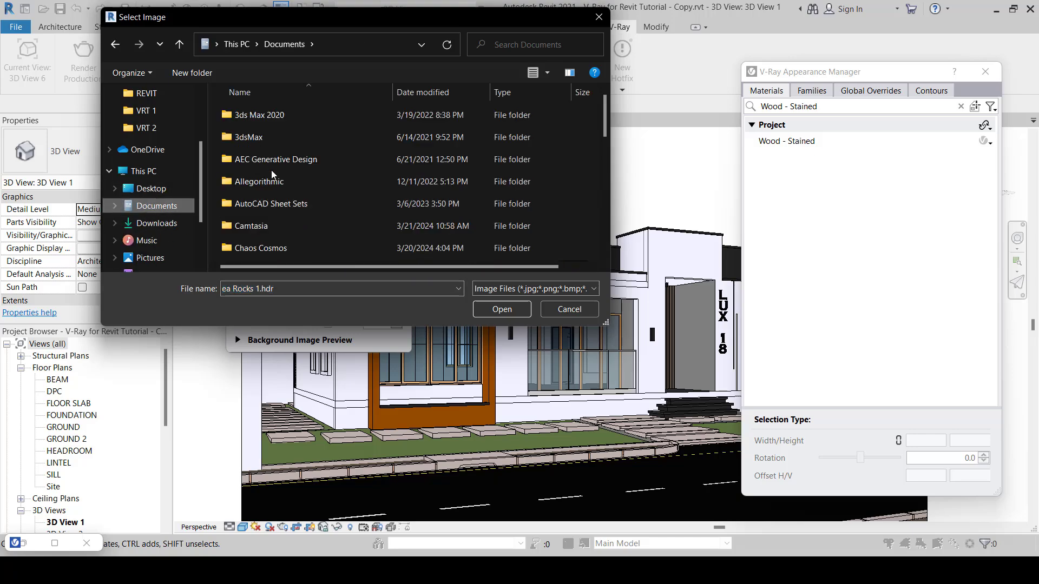
scroll(280, 228, "down", 3)
scroll(280, 227, "down", 1)
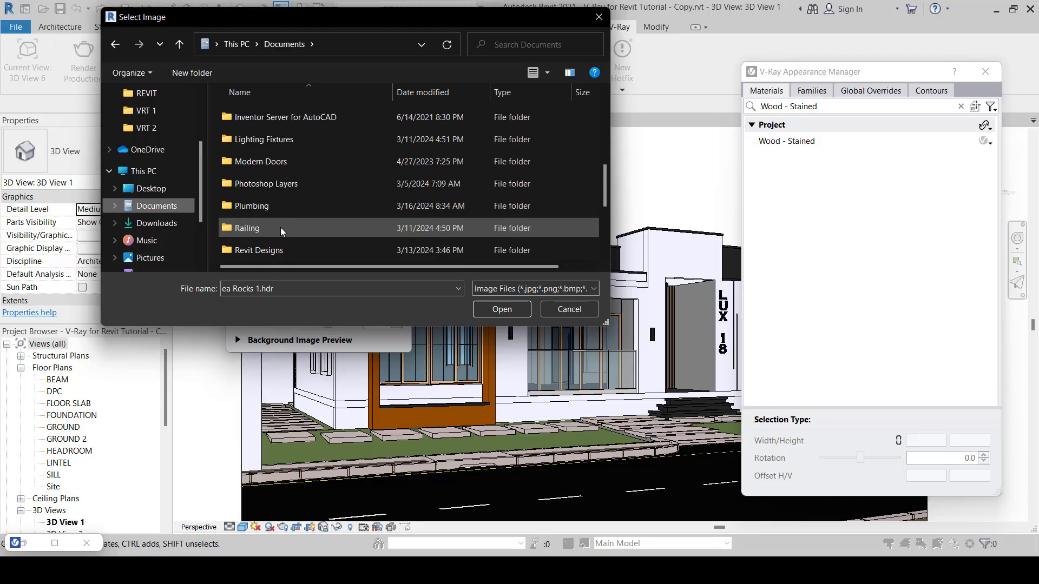
scroll(280, 227, "down", 1)
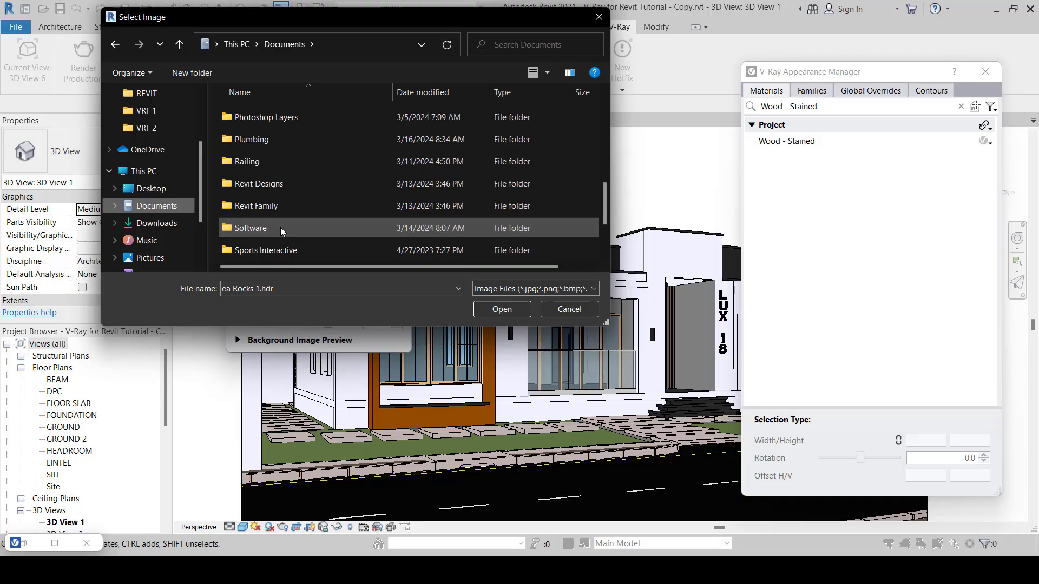
scroll(281, 227, "down", 1)
double_click(280, 185)
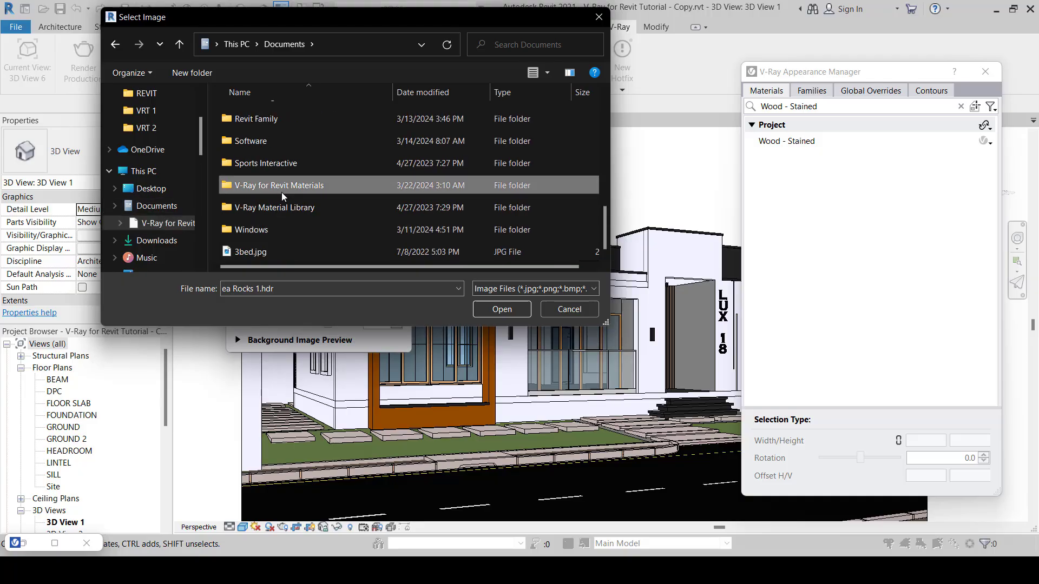
Step: Load DaySkyHDRI001A_8K-HDR.exr from the HDRI folder as the background image
scroll(264, 231, "down", 3)
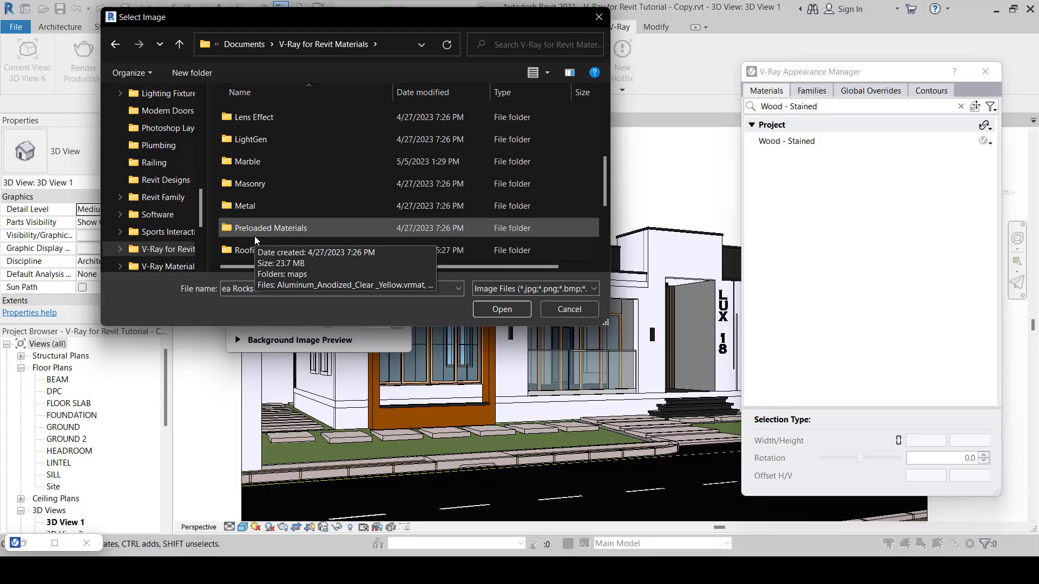
scroll(254, 228, "down", 2)
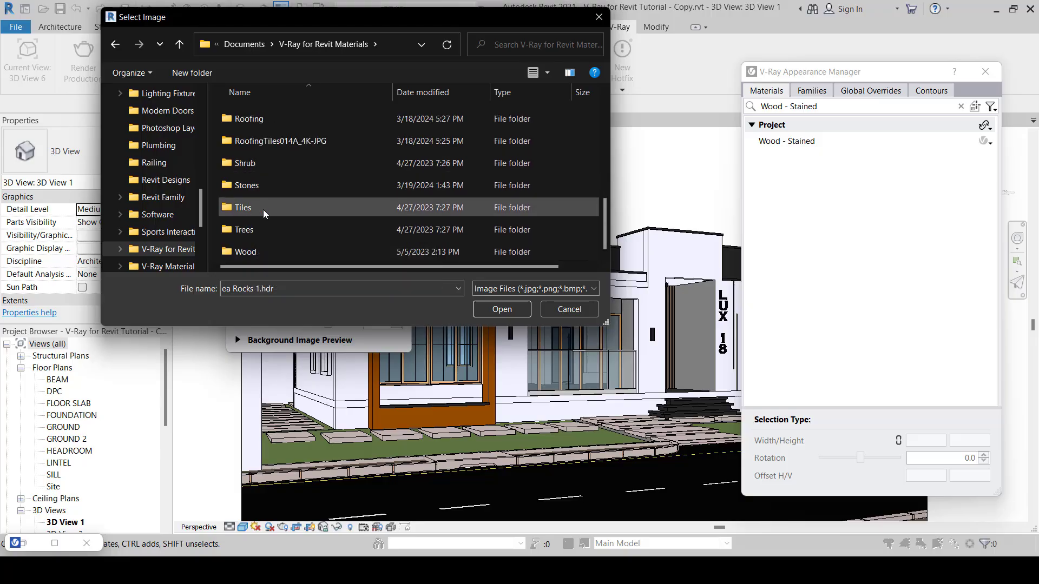
scroll(262, 211, "up", 2)
scroll(263, 210, "up", 1)
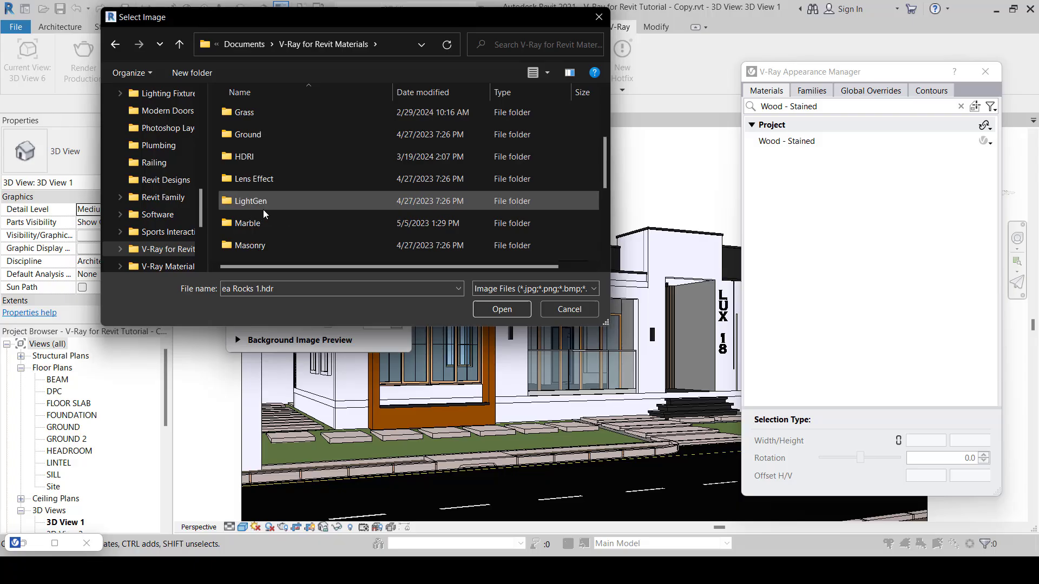
double_click(259, 158)
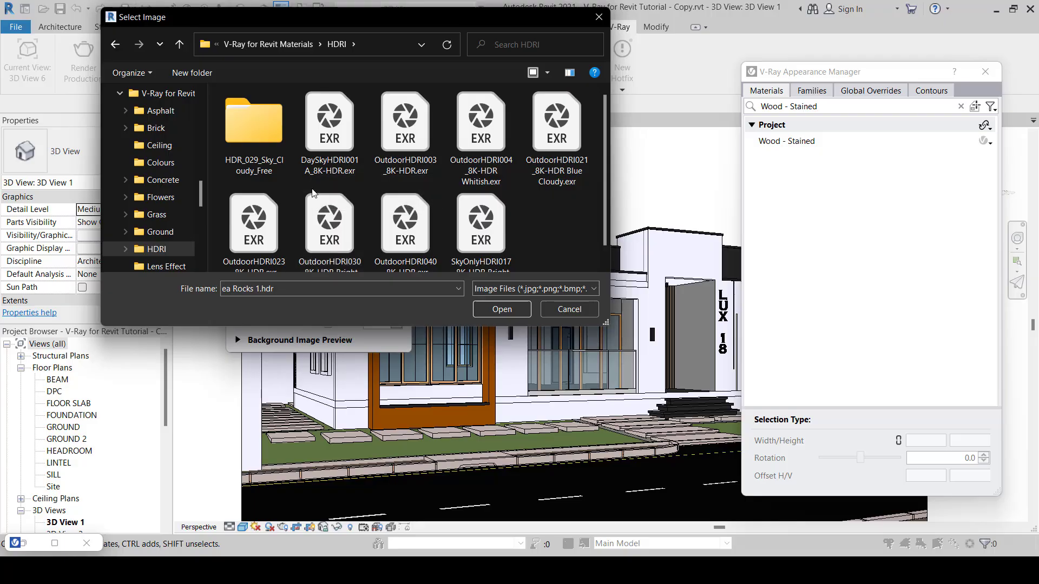
double_click(342, 145)
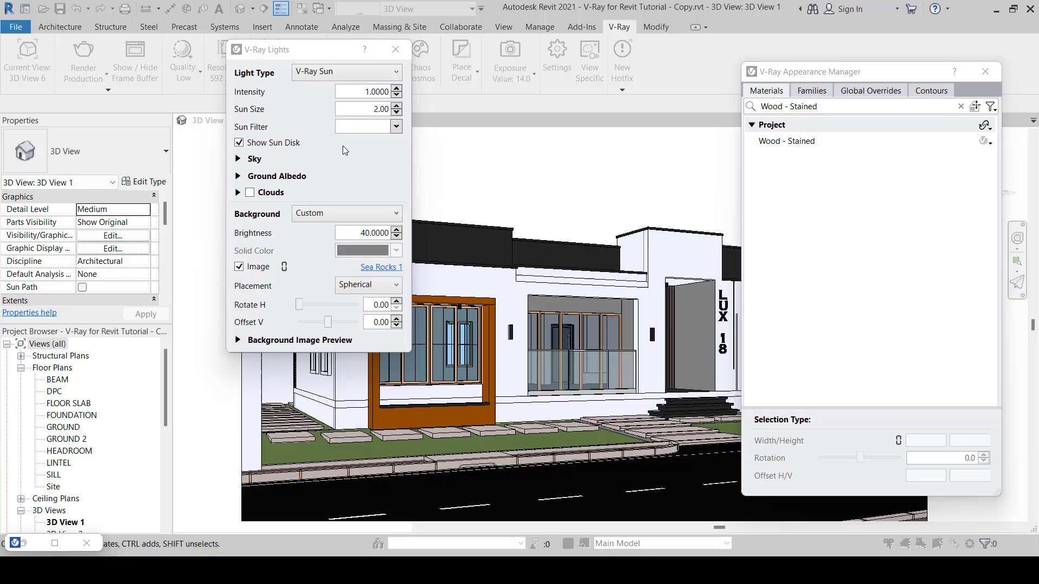
Step: Expand the background image preview and examine the loaded sky and its north marker
left_click(238, 341)
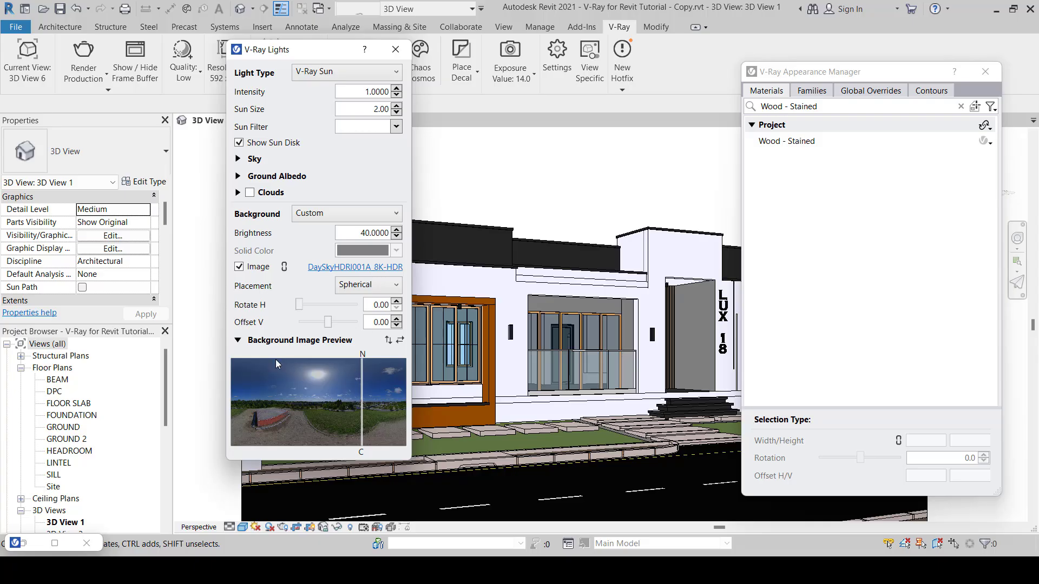
left_click(239, 341)
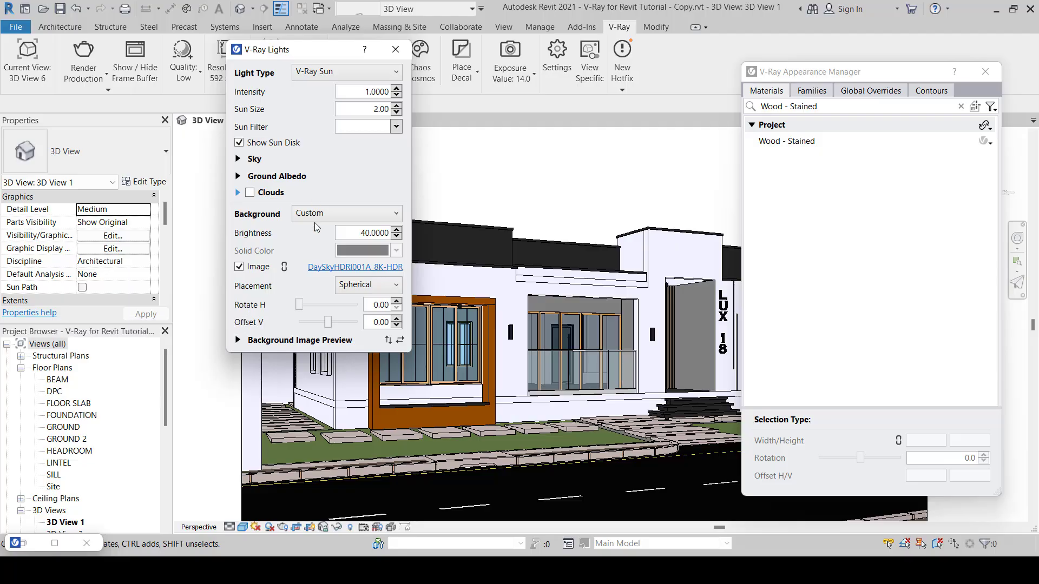
left_click(238, 341)
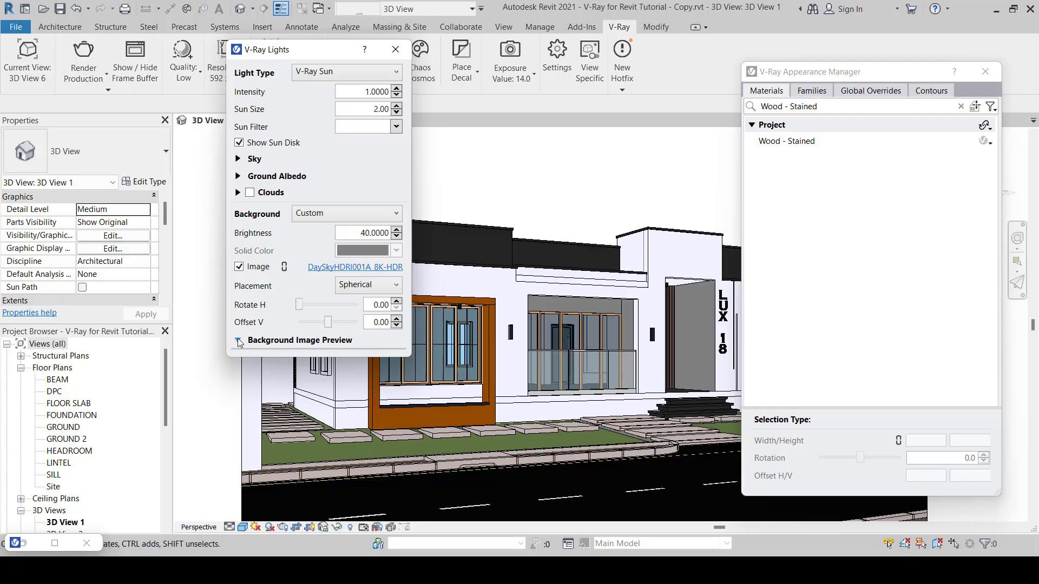
Step: Set the background image's horizontal rotation to 45 degrees
double_click(372, 303)
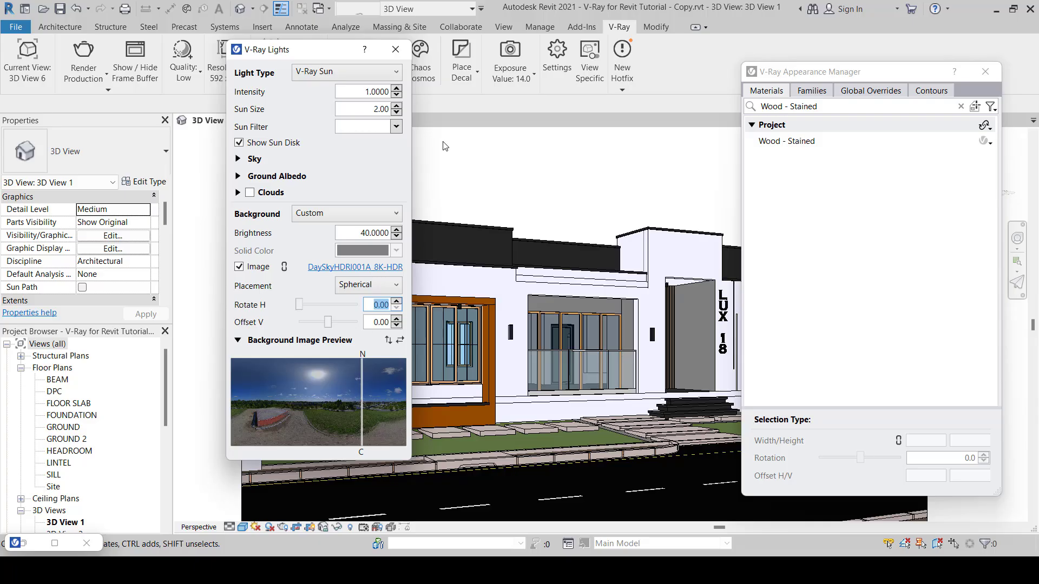
type("45")
left_click(378, 319)
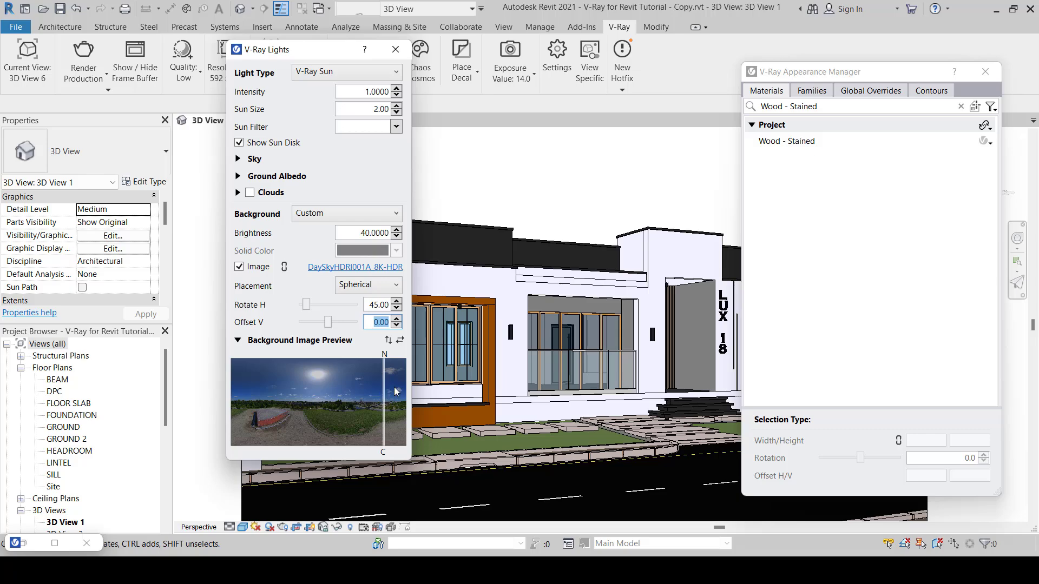
Step: Change the background image's horizontal rotation to 180 degrees
double_click(378, 304)
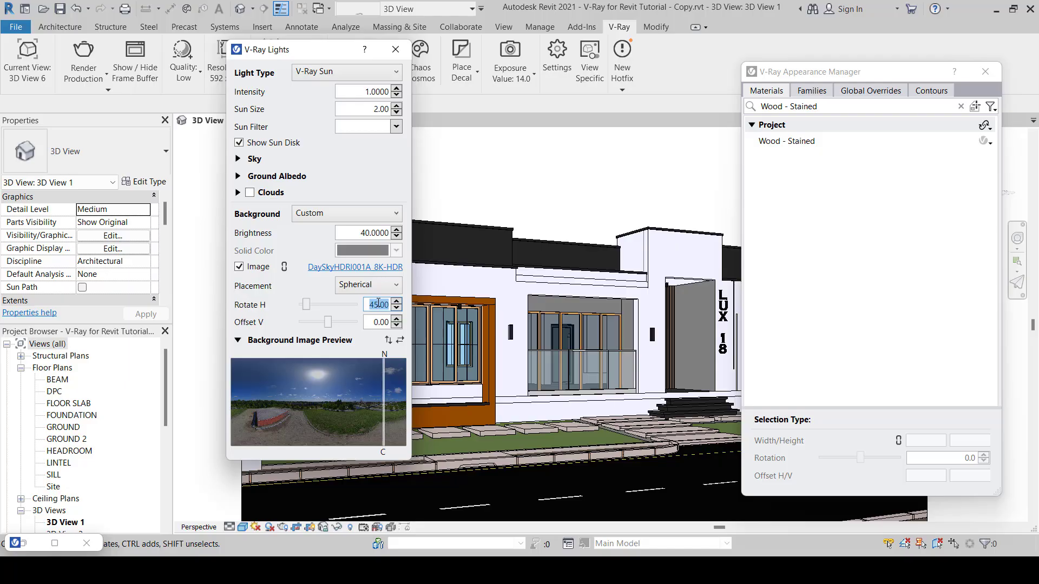
type("180")
key("Return")
double_click(379, 322)
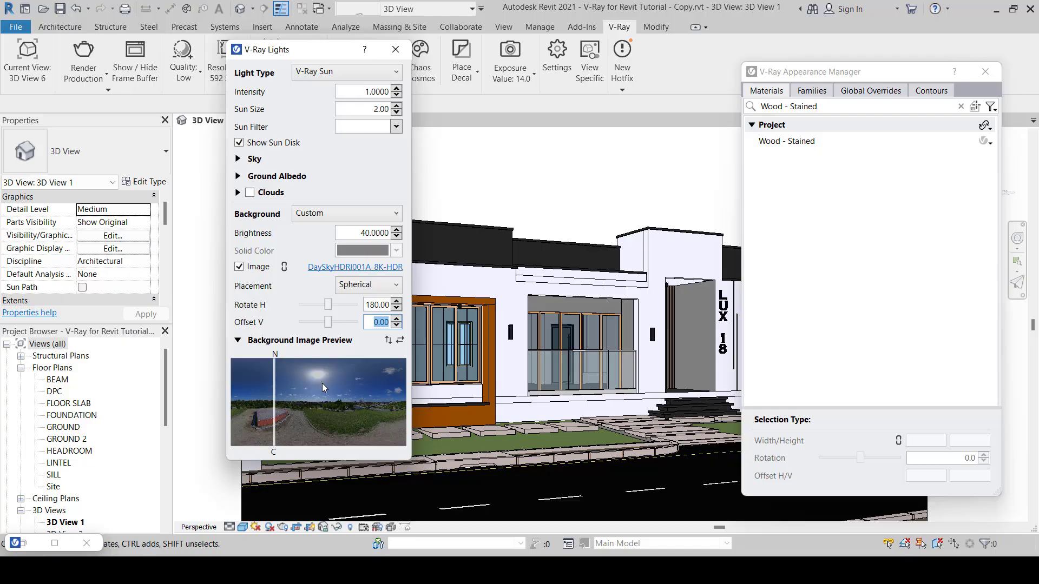
Step: Reset the background image's horizontal rotation to 0 degrees
double_click(383, 323)
left_click(381, 305)
double_click(382, 304)
left_click(374, 305)
double_click(375, 304)
type("0")
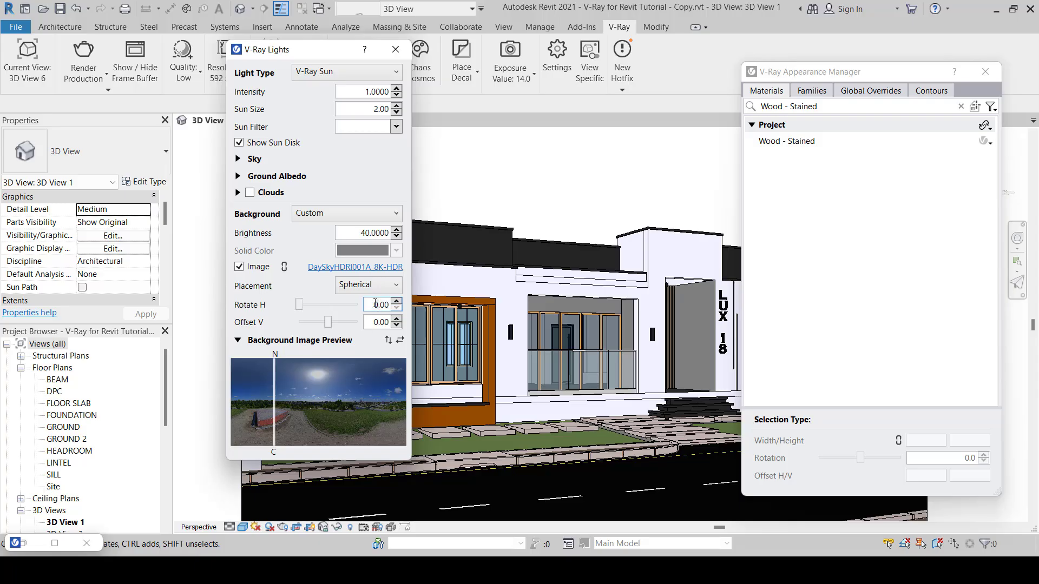
left_click(379, 322)
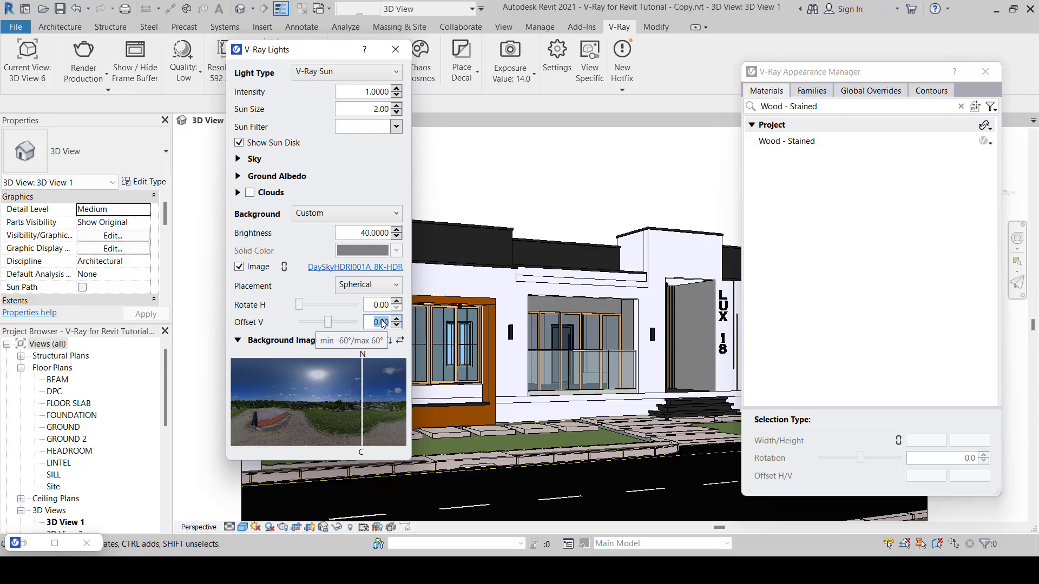
Step: Try vertical offsets of 5 and 10 degrees for the background image
type("5")
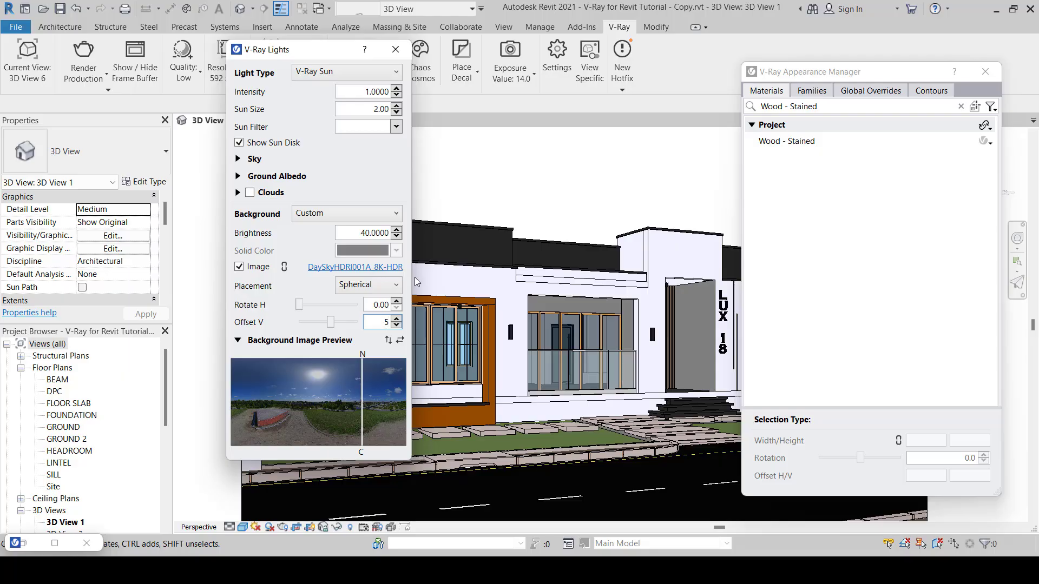
left_click(107, 77)
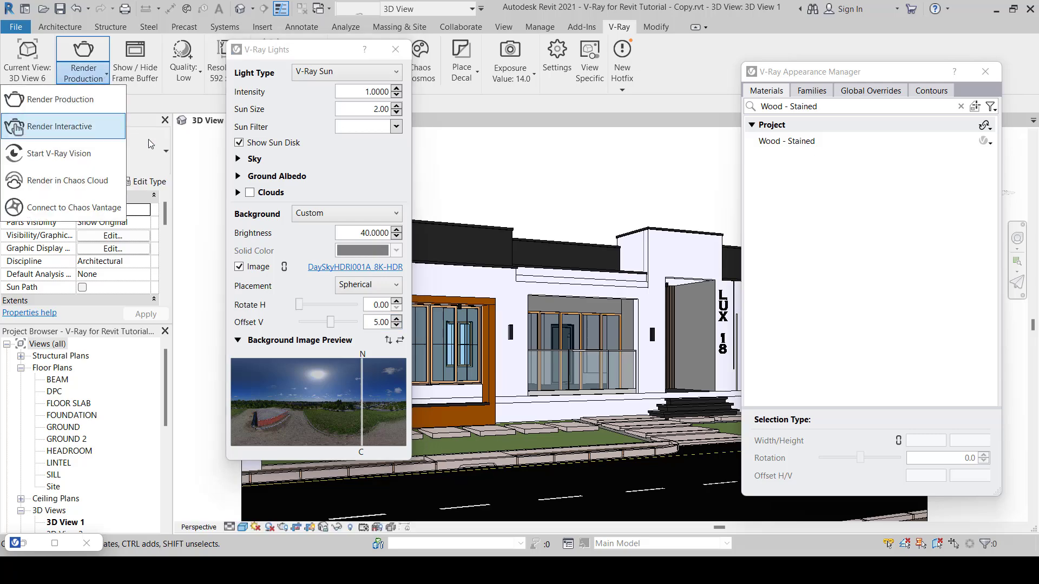
left_click(362, 163)
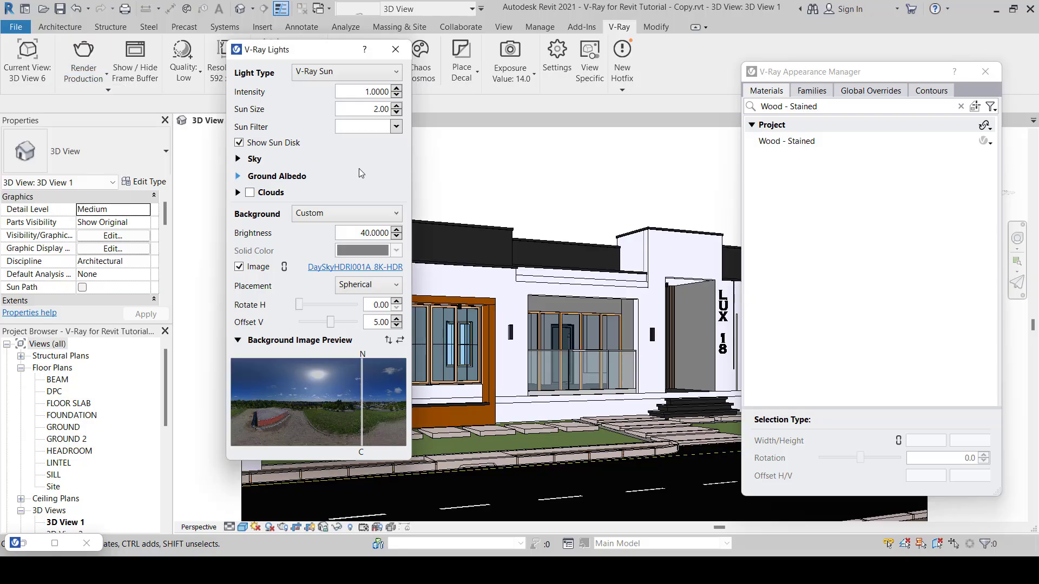
double_click(381, 323)
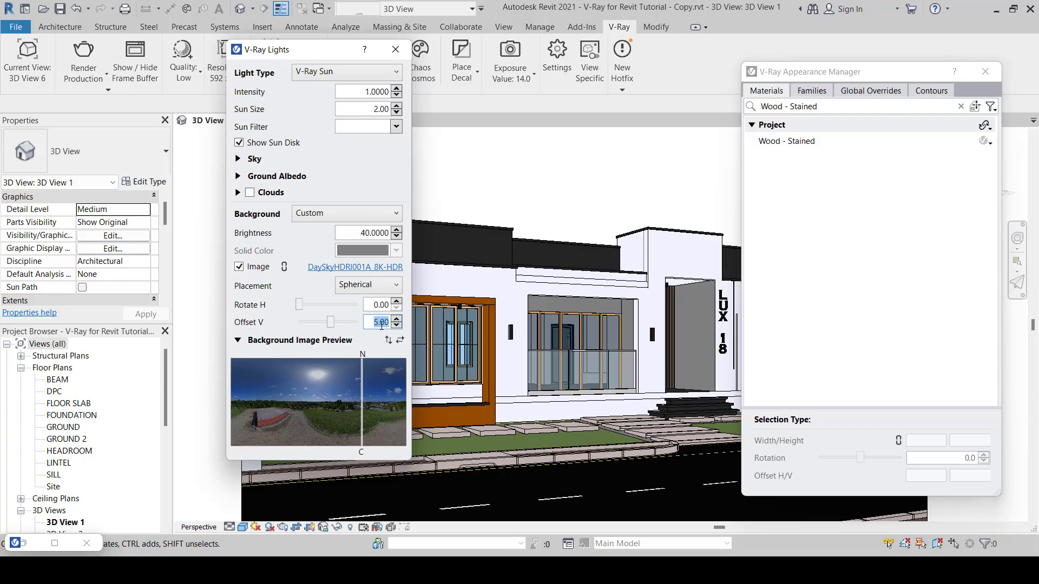
type("10")
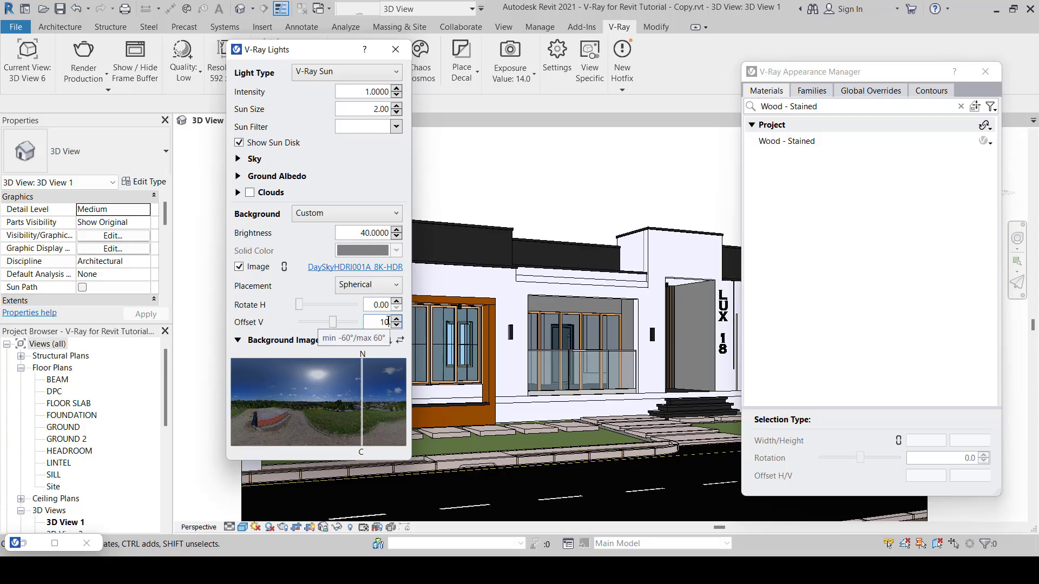
Step: Reset the background image's vertical offset to 0 degrees and collapse its image preview
double_click(387, 322)
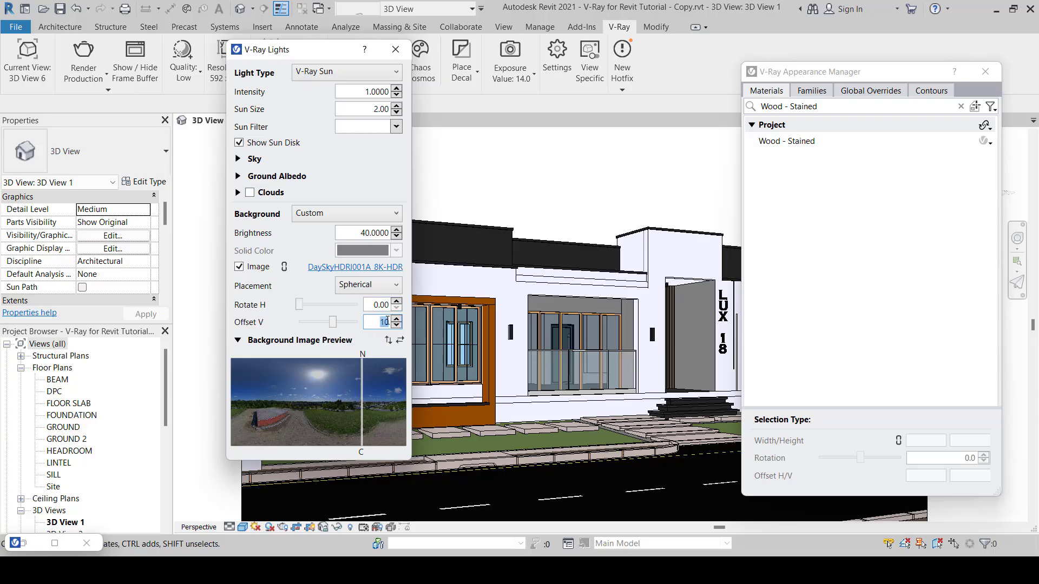
type("0")
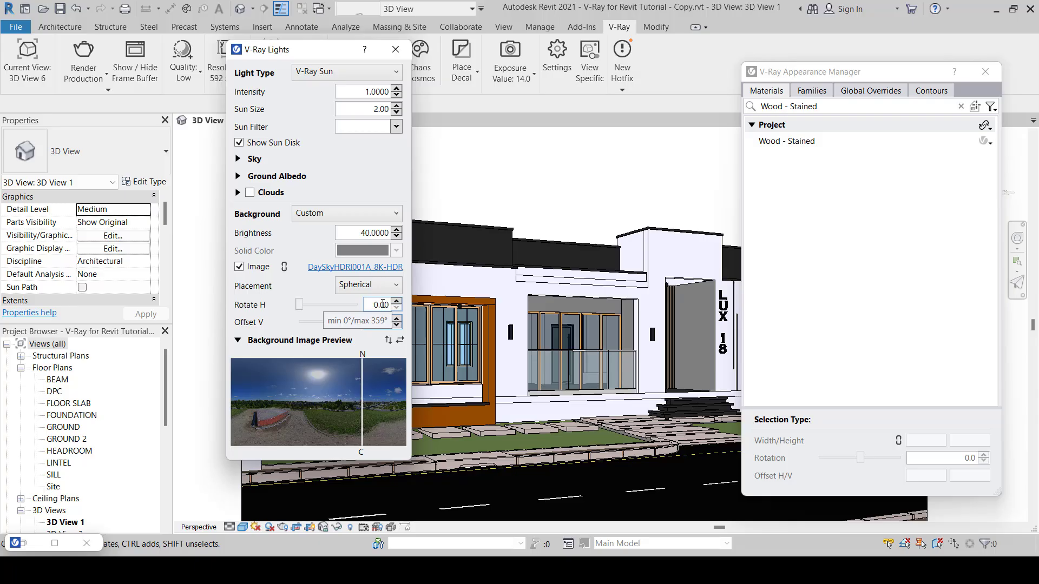
double_click(382, 304)
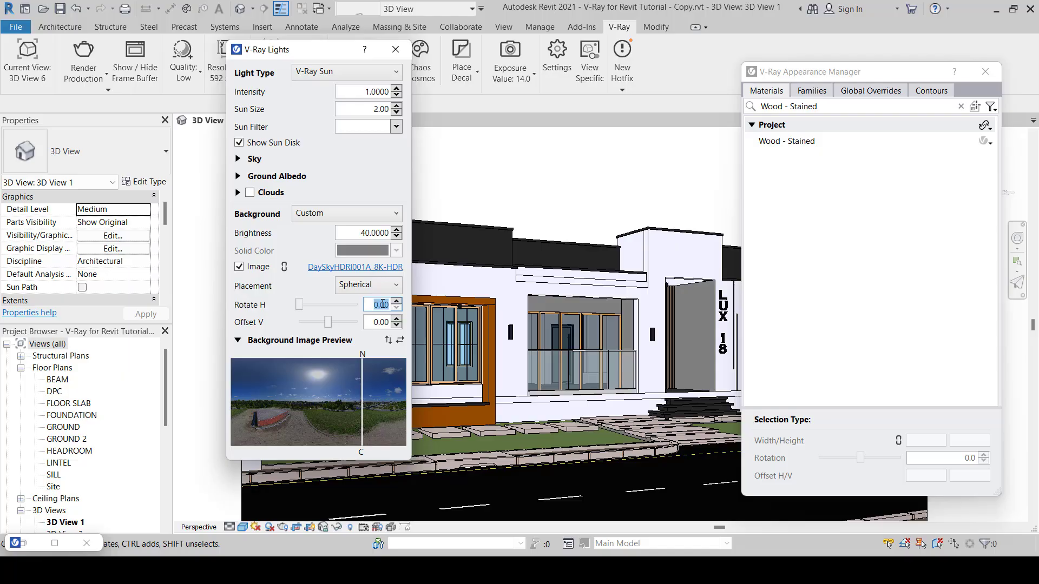
left_click(238, 340)
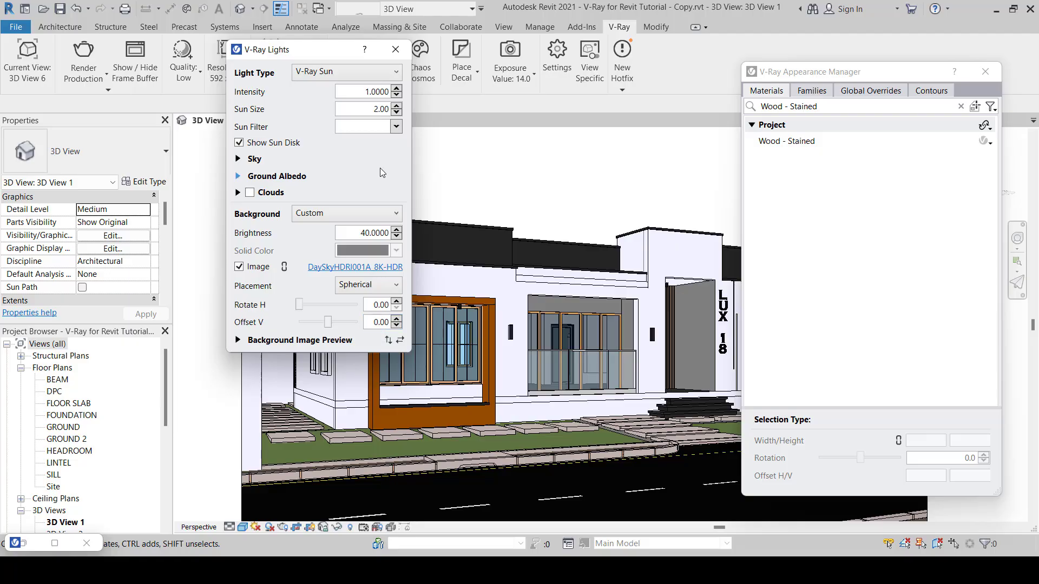
Step: Switch the light type to Dome Light and set the background to None
left_click(333, 73)
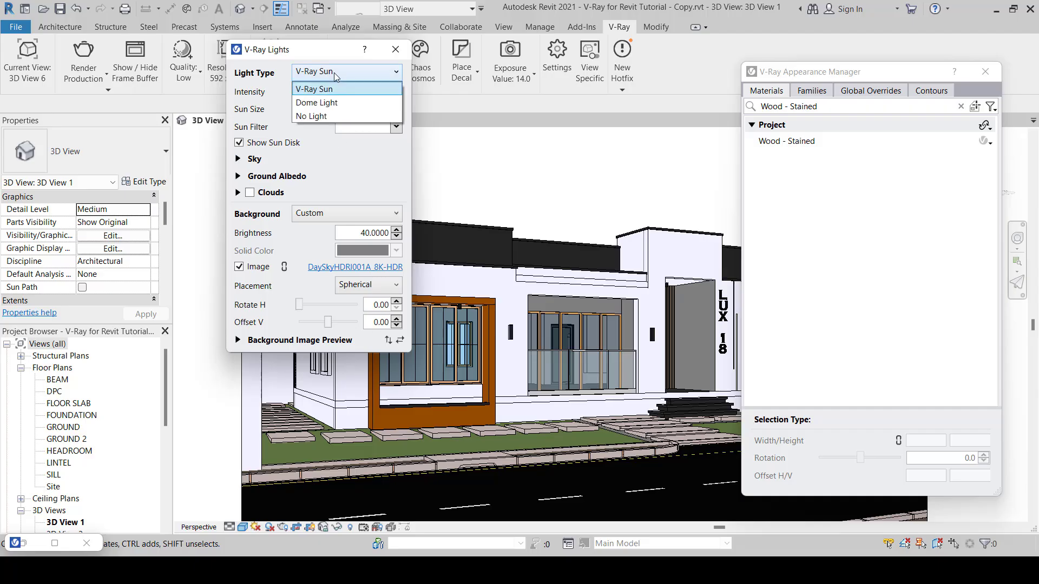
left_click(333, 103)
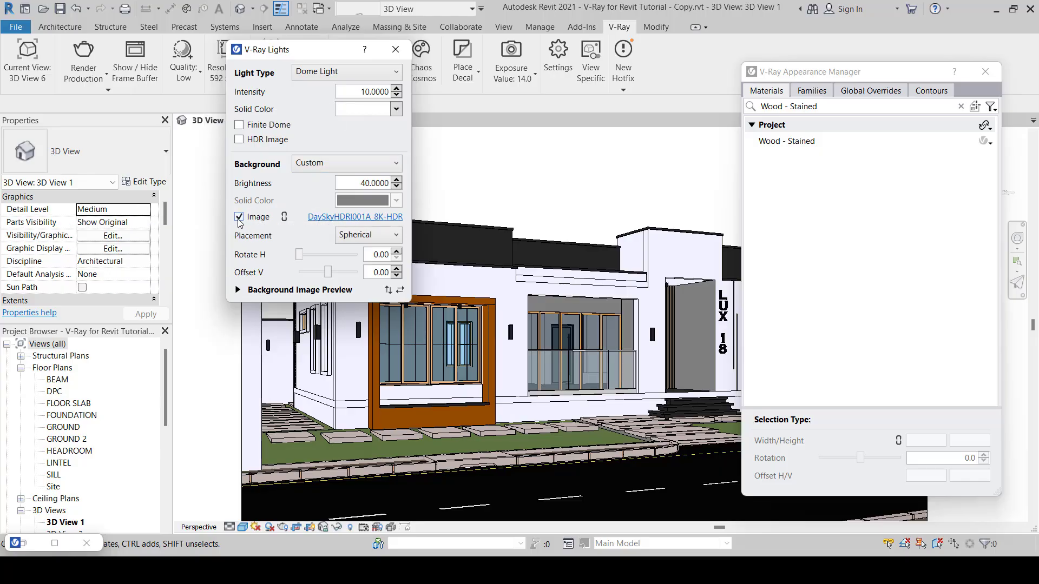
left_click(322, 167)
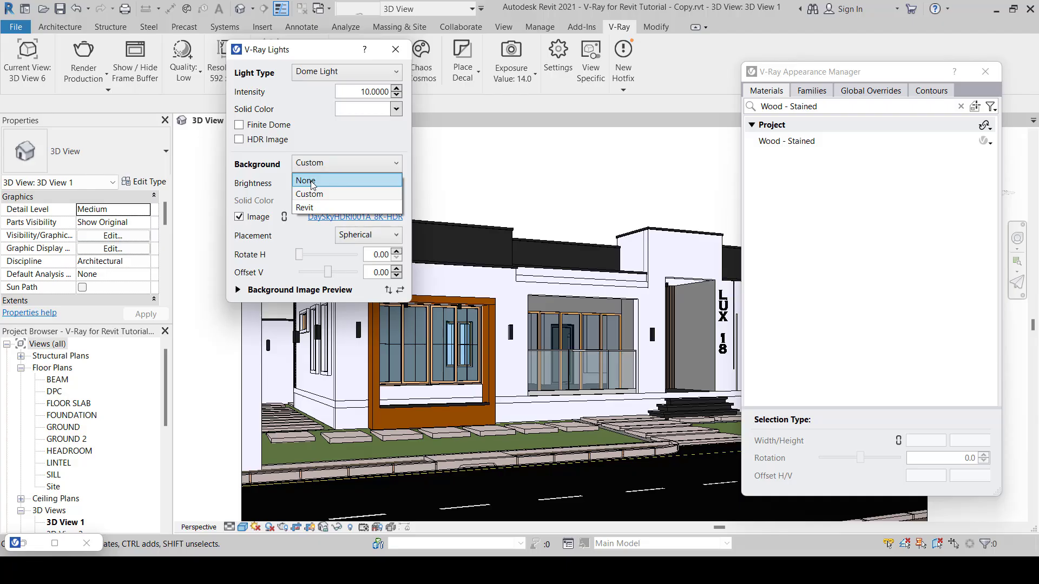
left_click(310, 180)
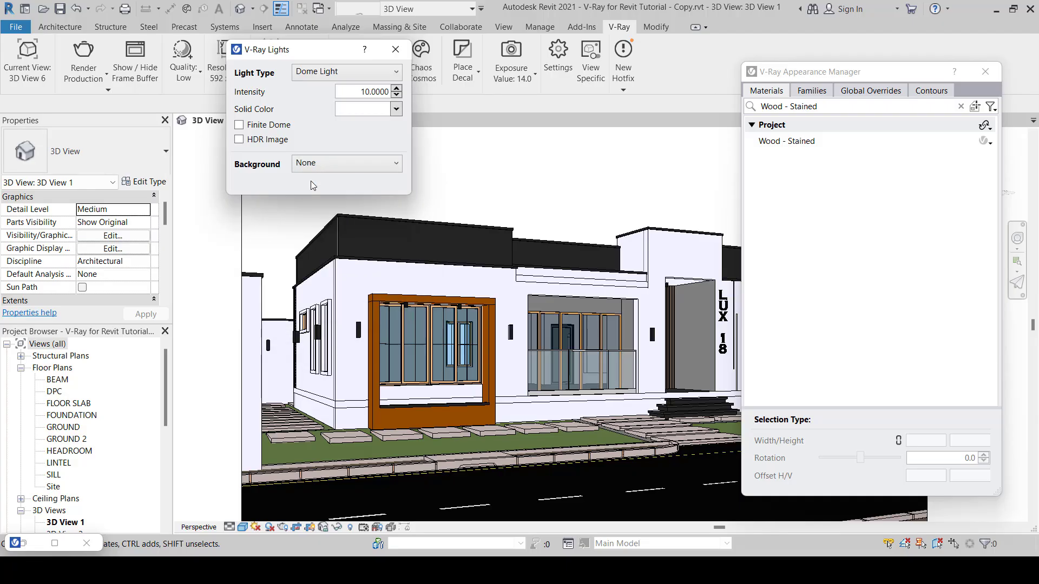
Step: Enable the dome light's HDR image and load DaySkyHDRI001A_8K-HDR.exr from the HDRI folder
left_click(240, 140)
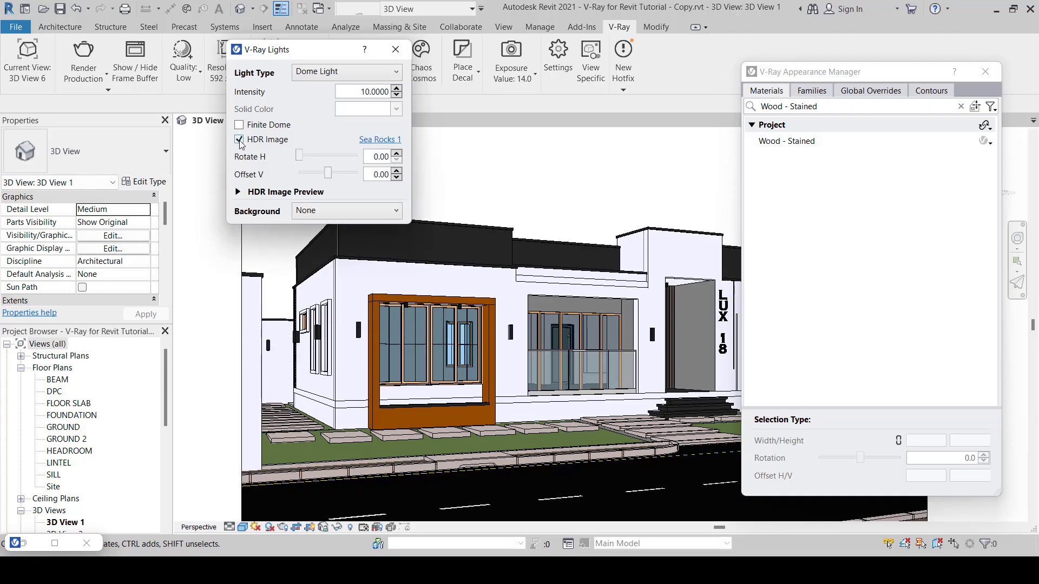
left_click(366, 141)
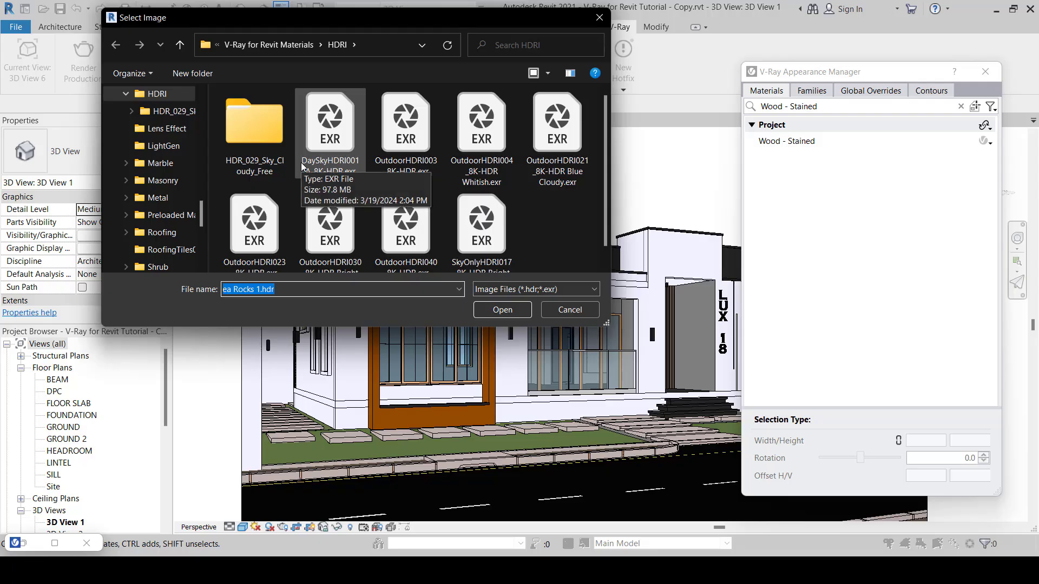
double_click(341, 140)
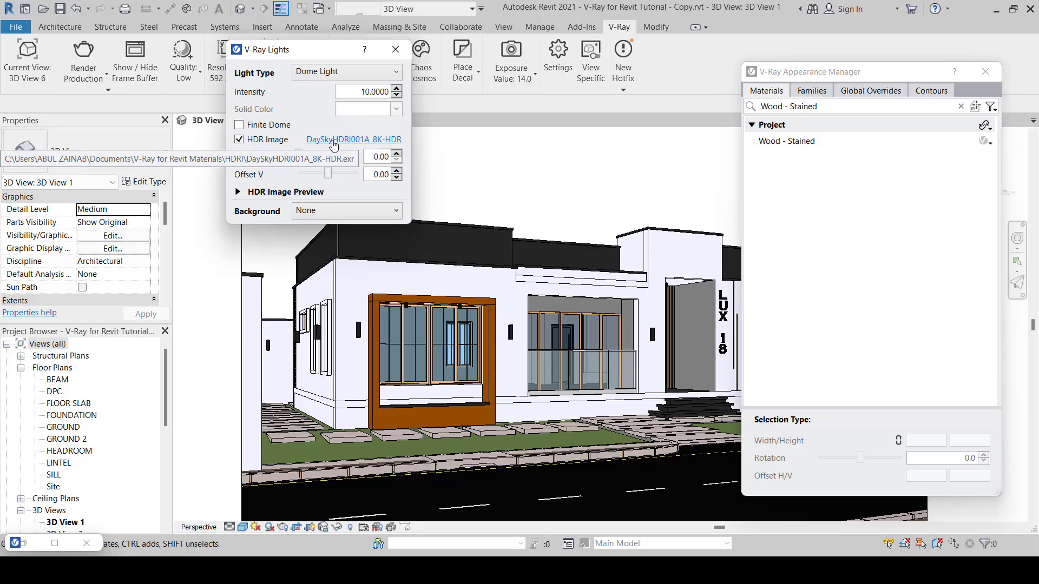
double_click(366, 92)
Step: Switch the light type back to V-Ray Sun with a Custom background and close the light settings
left_click(311, 79)
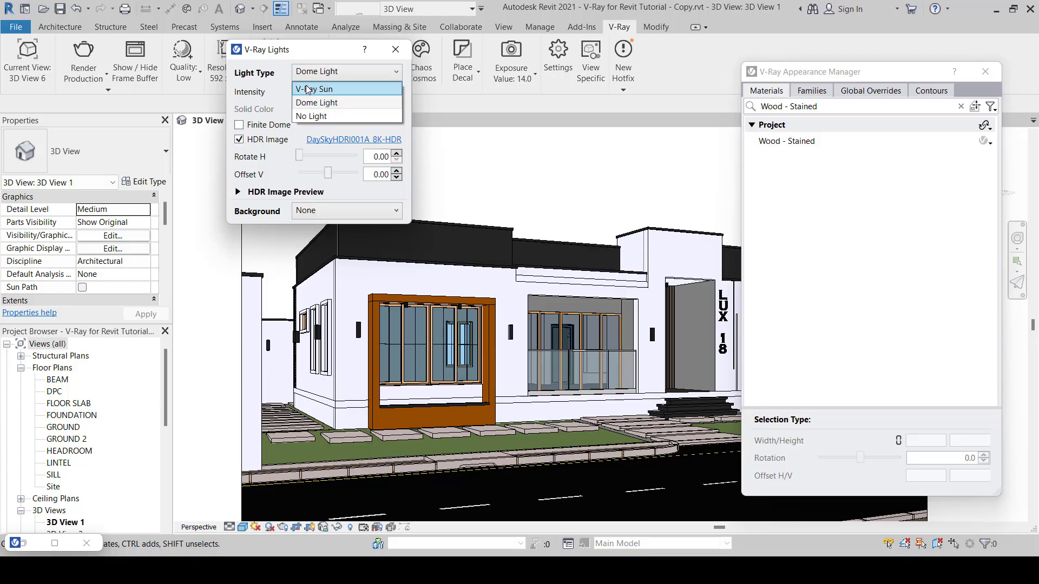
left_click(306, 88)
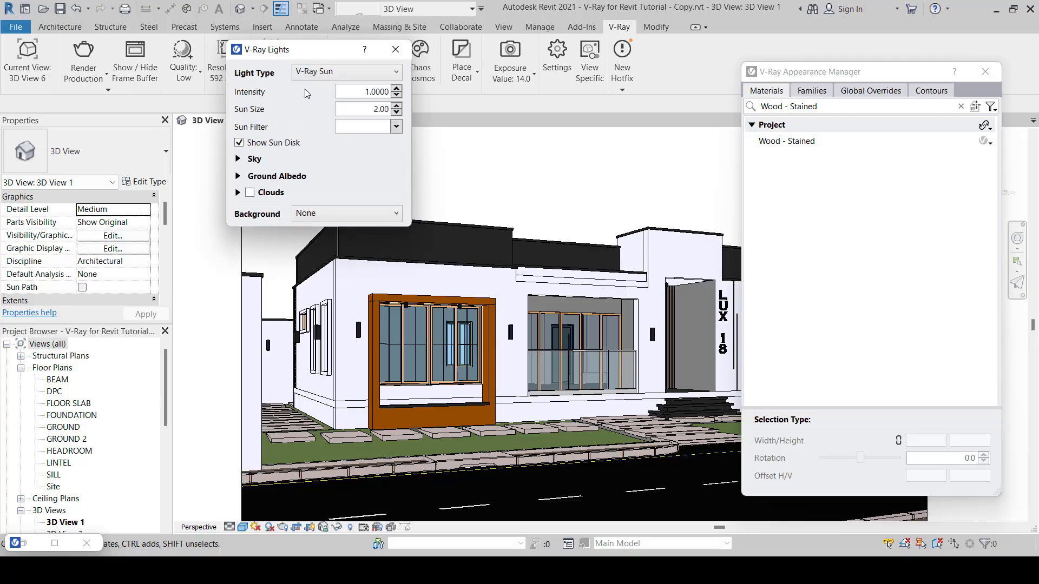
left_click(305, 218)
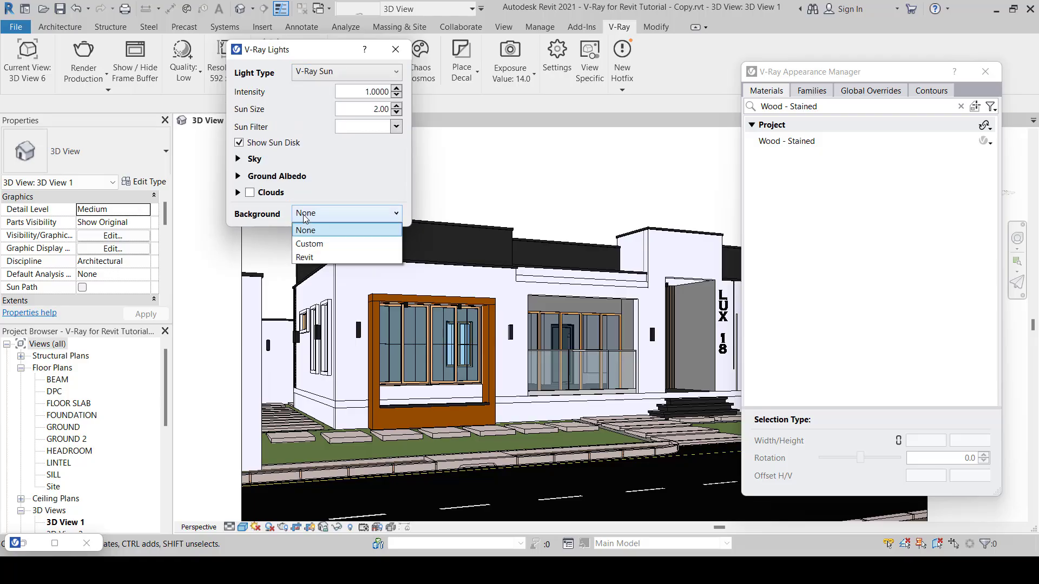
left_click(319, 245)
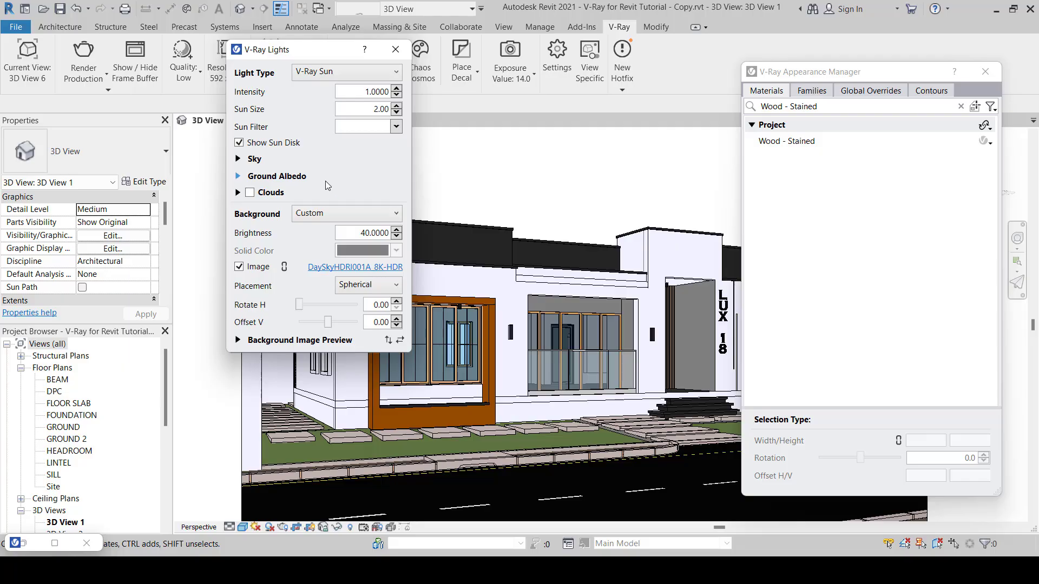
left_click(394, 50)
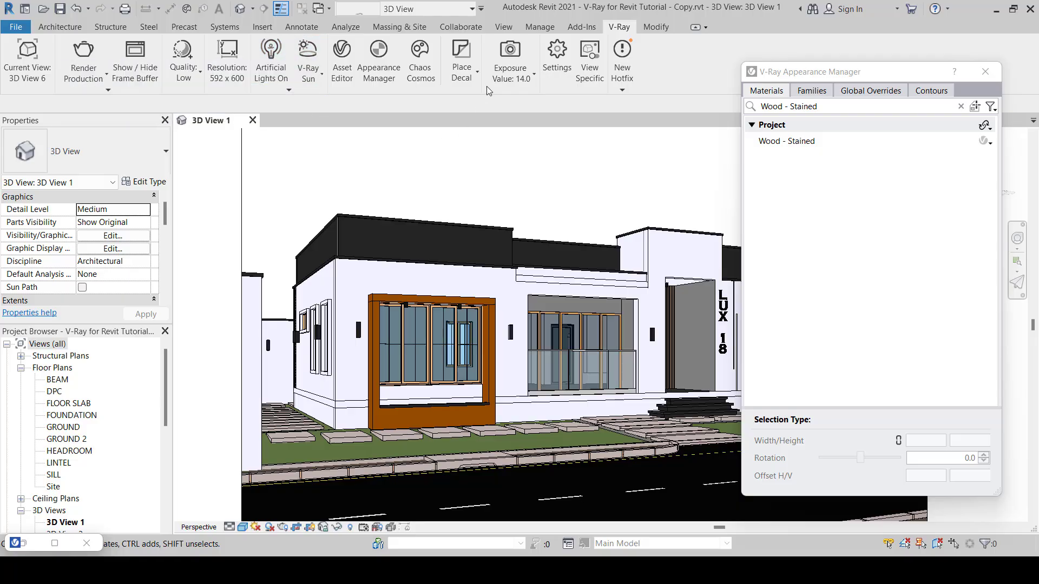
Step: Examine the V-Ray camera's exposure, white balance and effects settings, leaving the values as they are
left_click(512, 53)
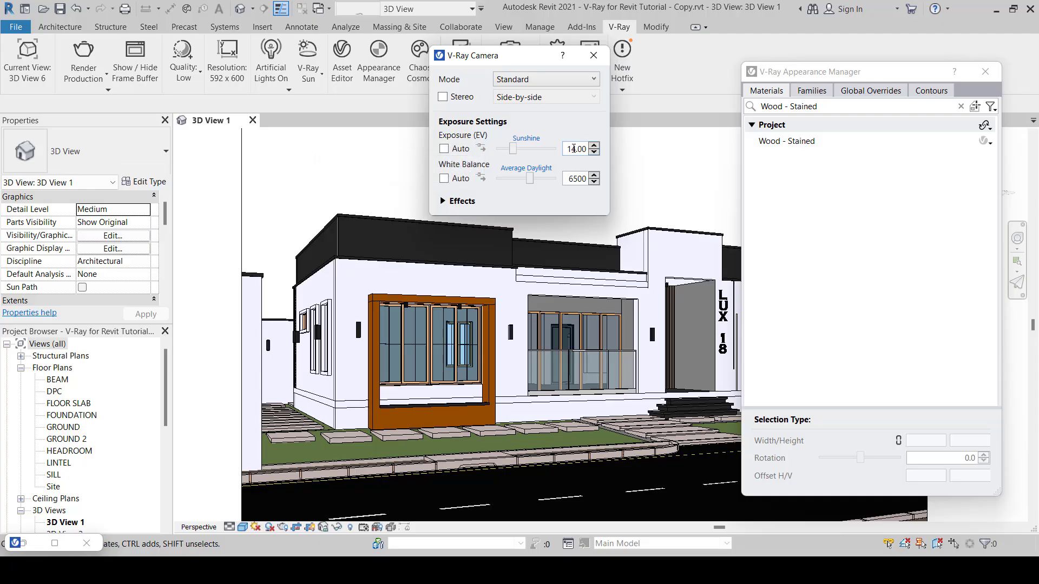
left_click(444, 201)
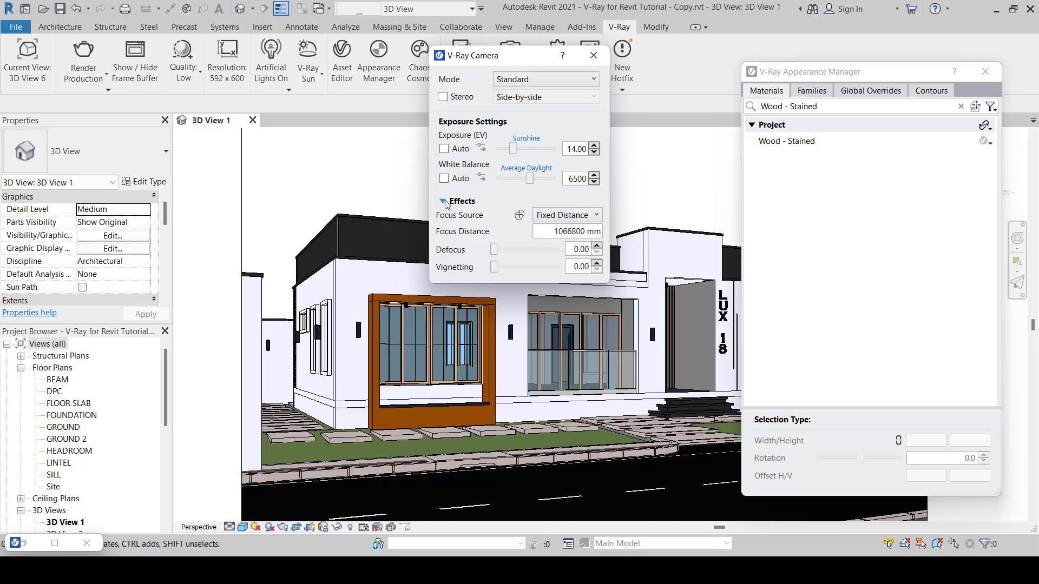
left_click(443, 201)
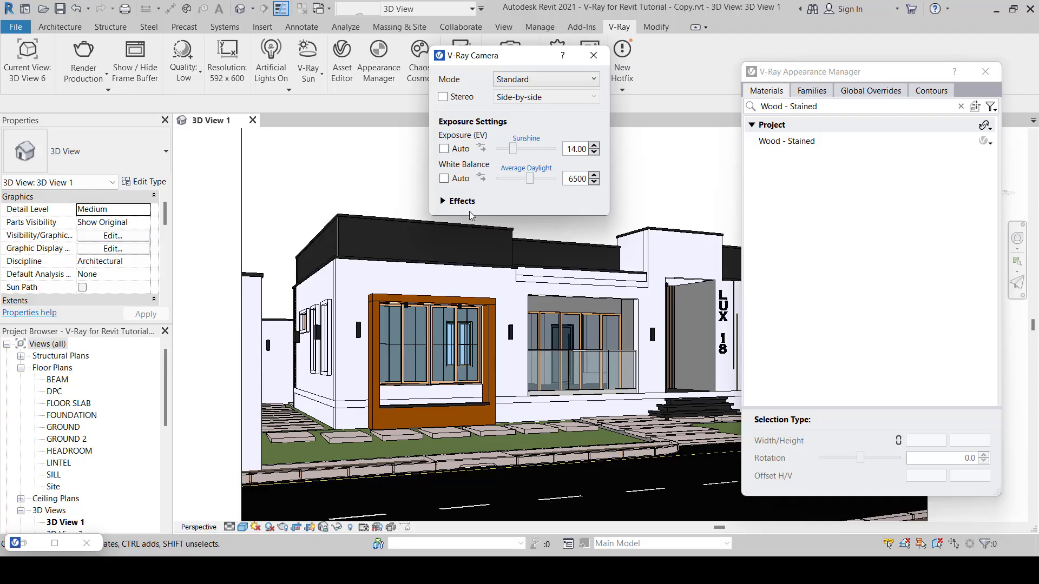
left_click(443, 201)
left_click(443, 201)
left_click(593, 54)
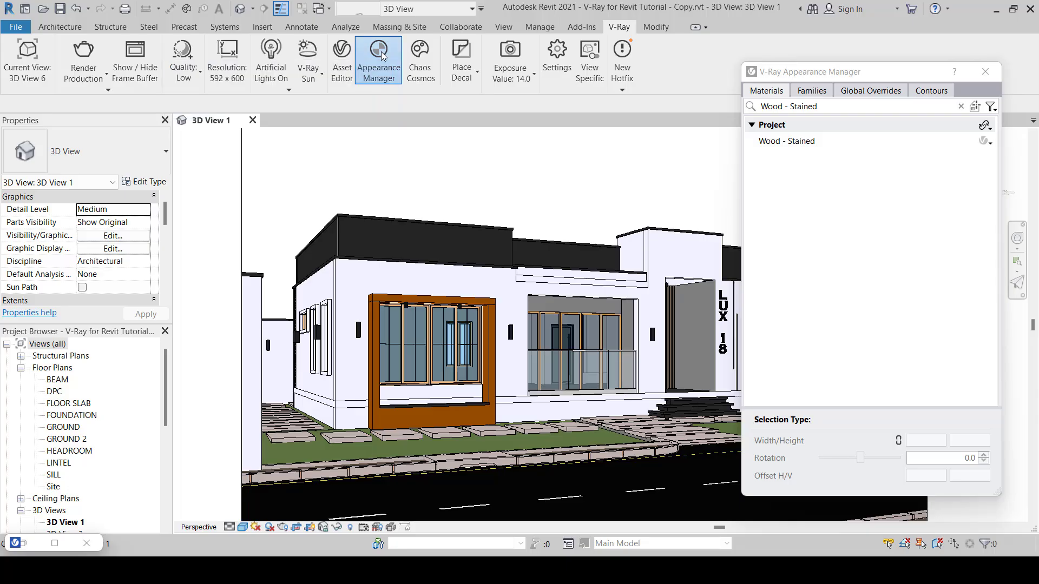
Step: Enable the global artificial lights overrides and include emissive materials in them
left_click(893, 75)
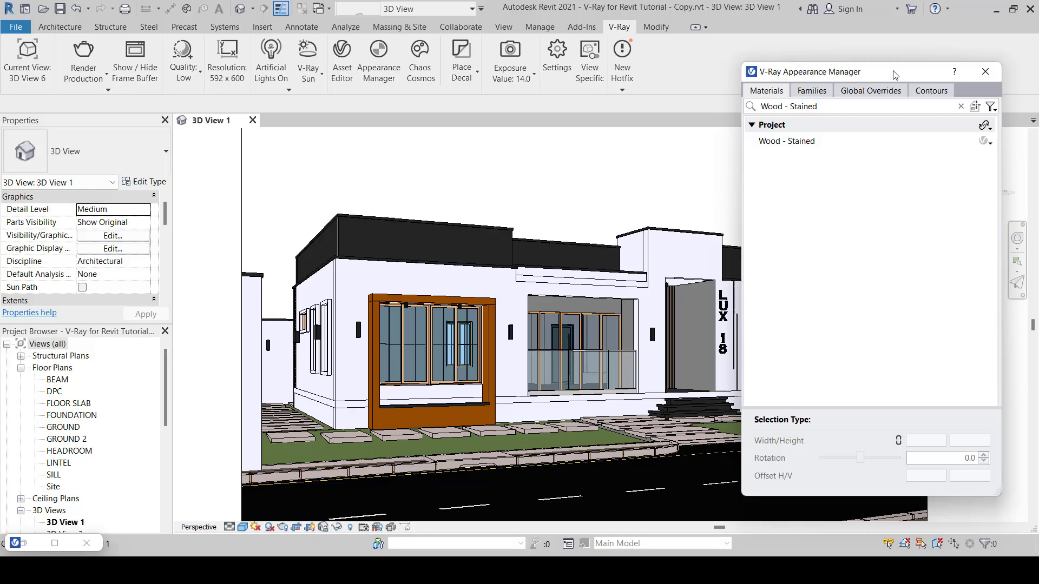
left_click(869, 90)
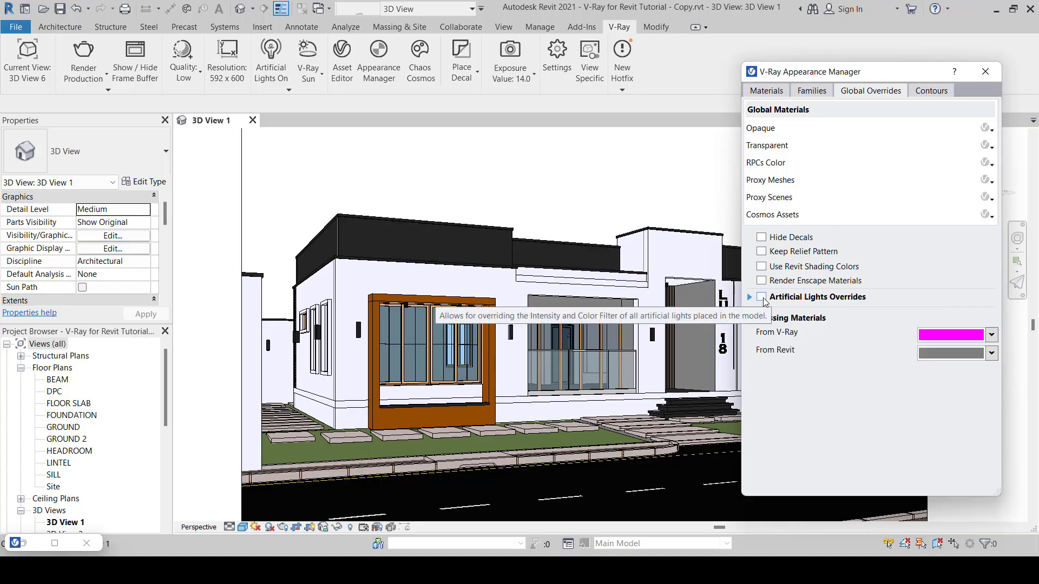
left_click(762, 297)
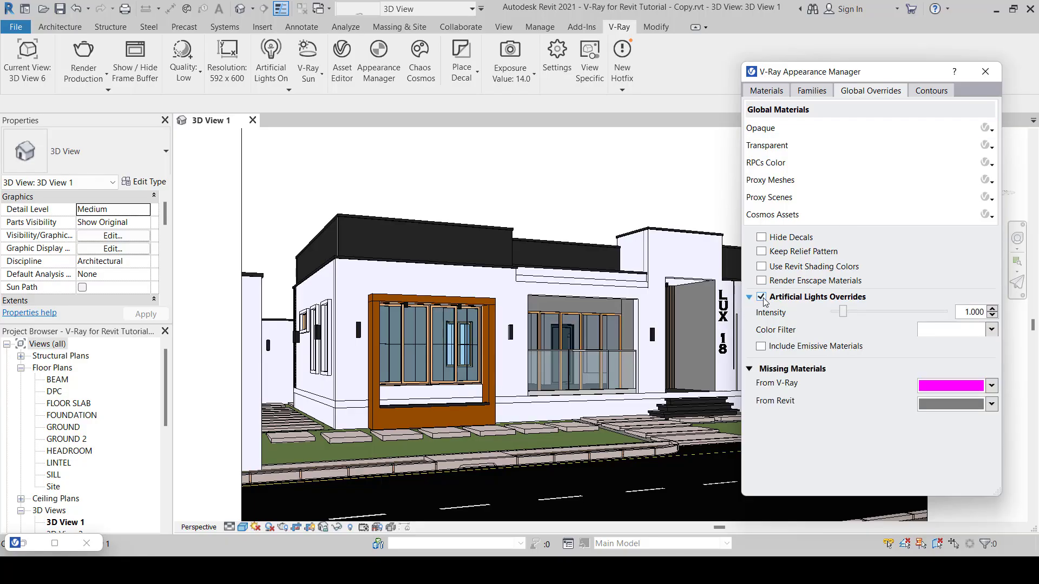
left_click(760, 348)
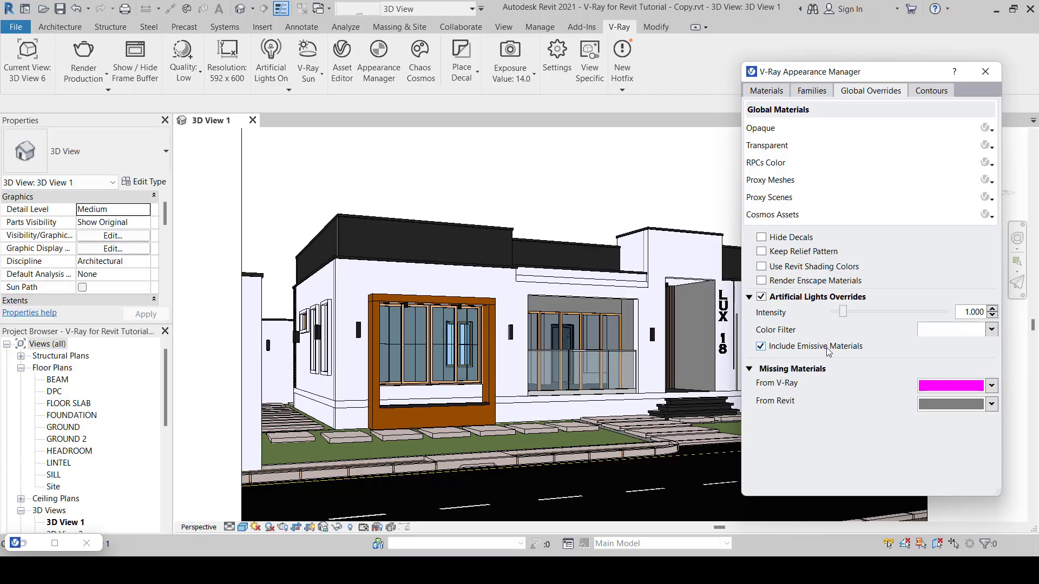
Step: Show the LED_3200k material's emissive settings in the V-Ray Asset Editor and move the editor aside from the model
left_click(27, 544)
left_click(26, 546)
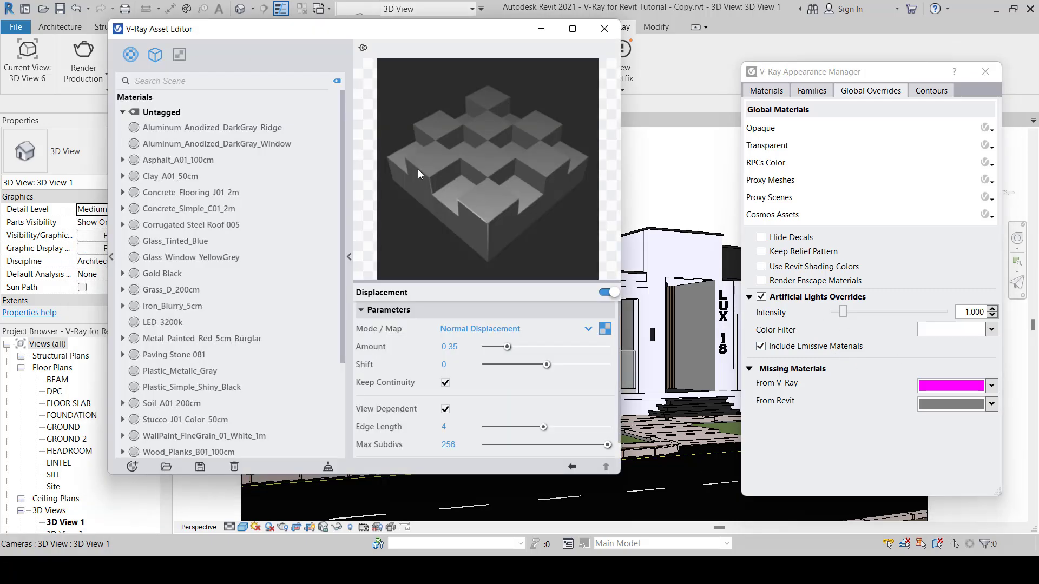
left_click(169, 323)
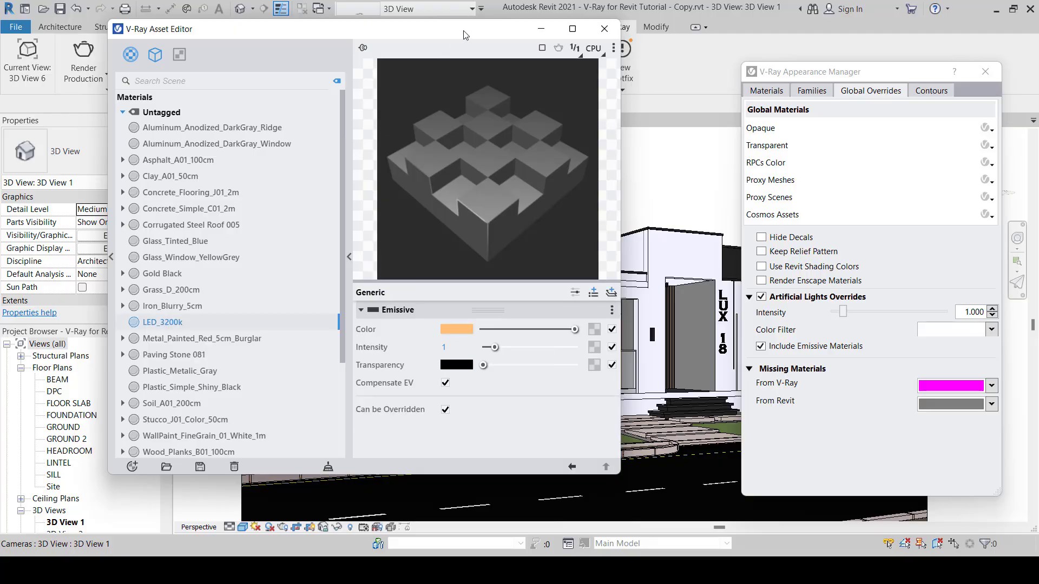
left_click_drag(463, 33, 298, 38)
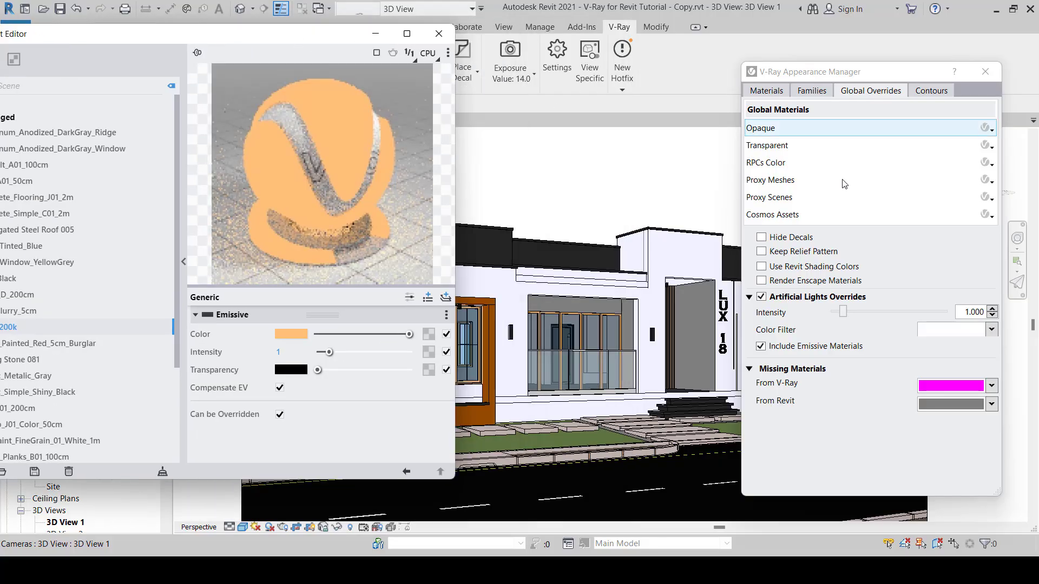
Step: Sample the material on the side face of the letter U in the LUX 18 sign for the V-Ray material list
left_click(761, 93)
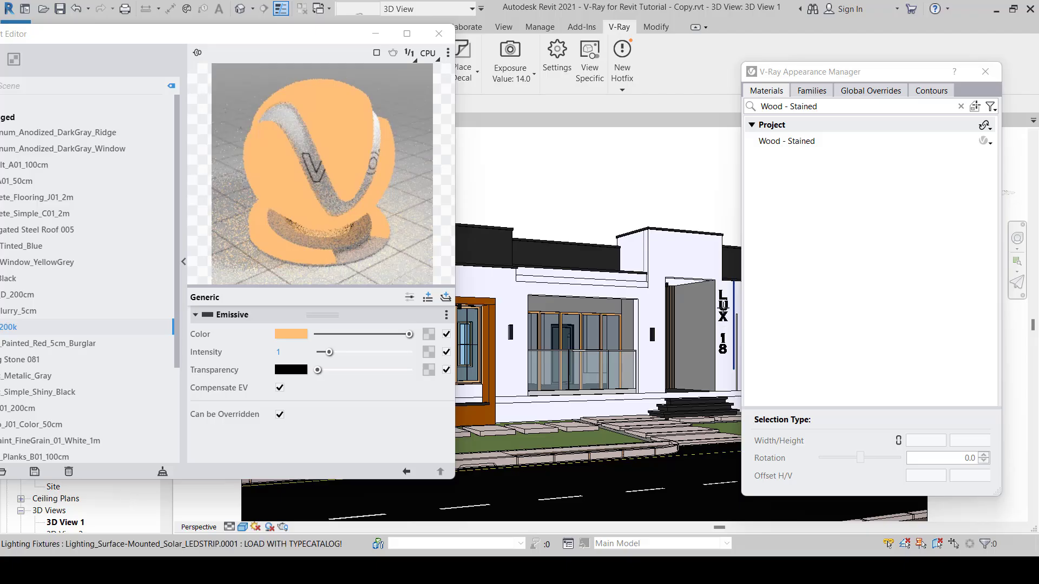
scroll(723, 306, "up", 5)
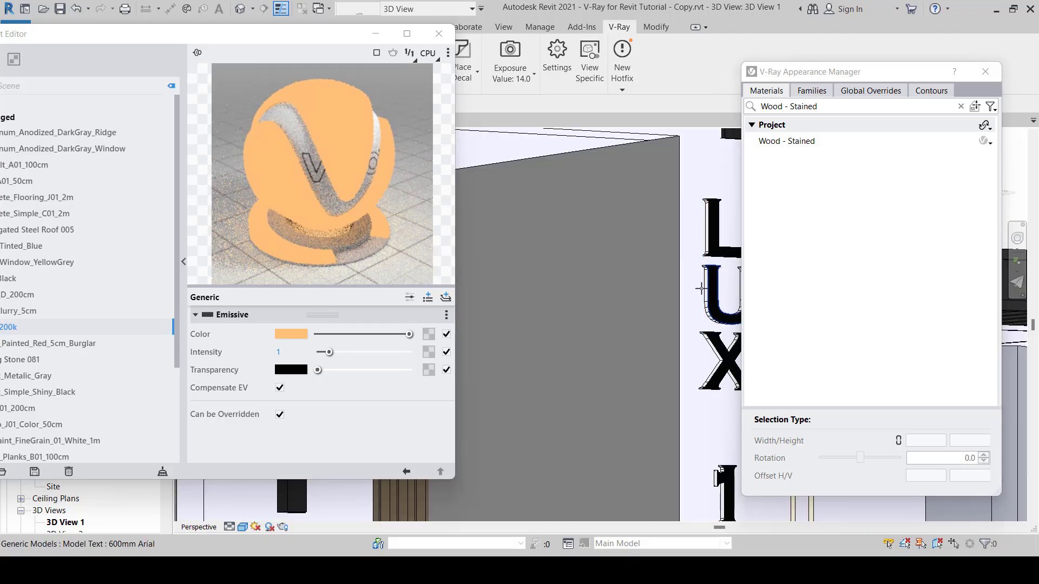
scroll(701, 288, "up", 5)
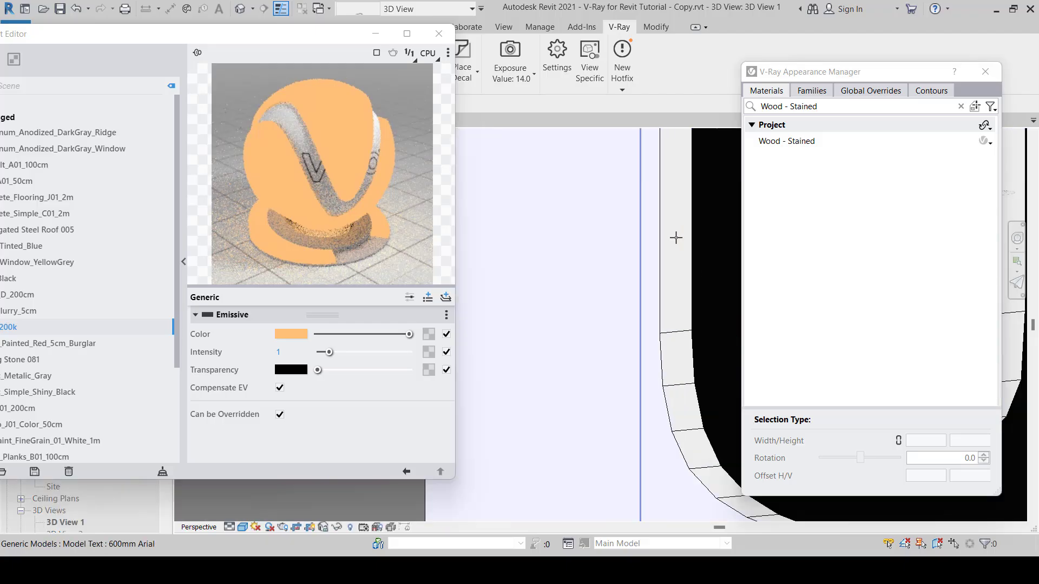
middle_click_drag(675, 238, 664, 410)
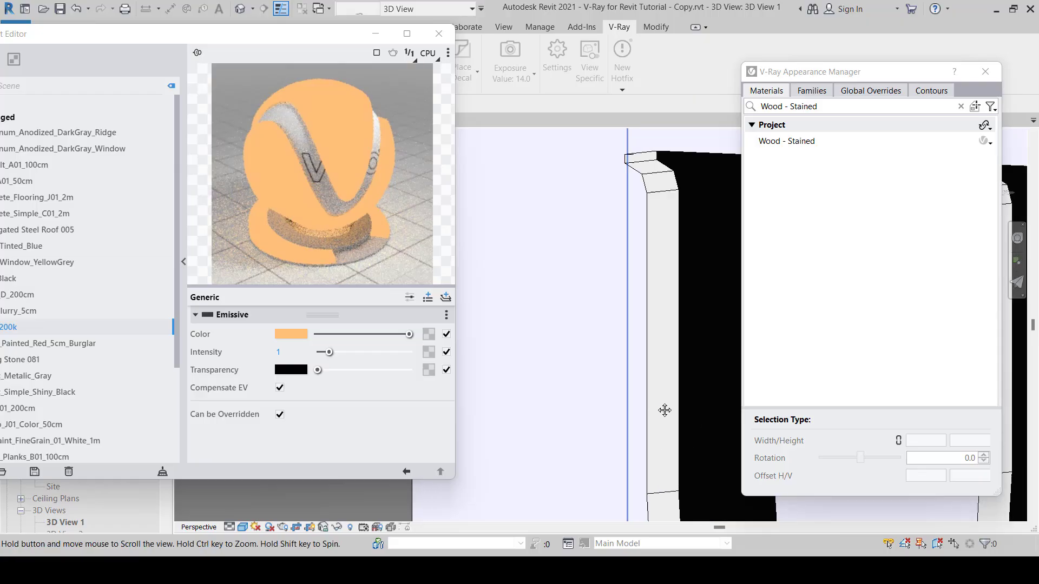
scroll(665, 182, "up", 1)
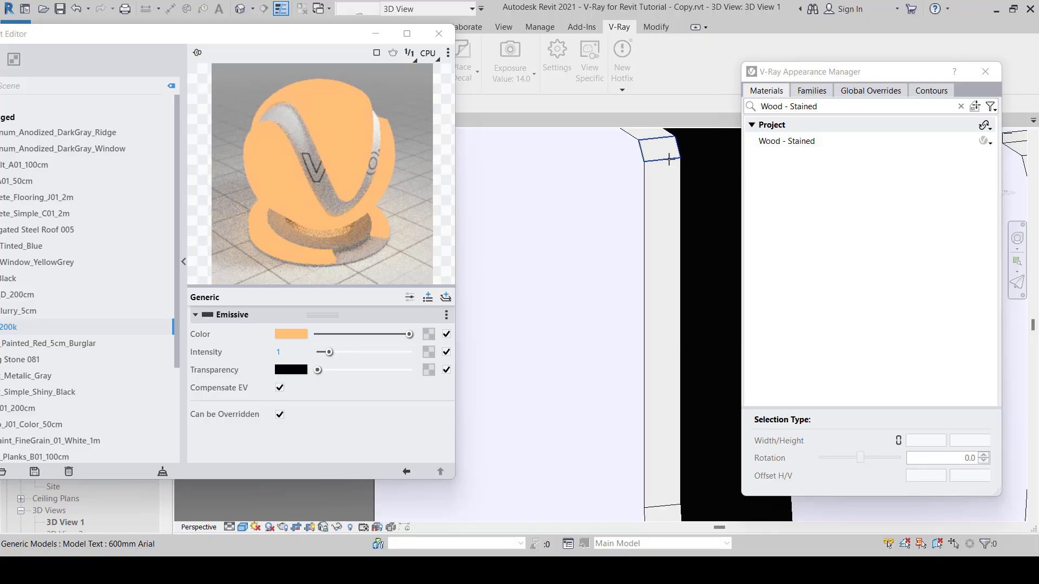
left_click(670, 161)
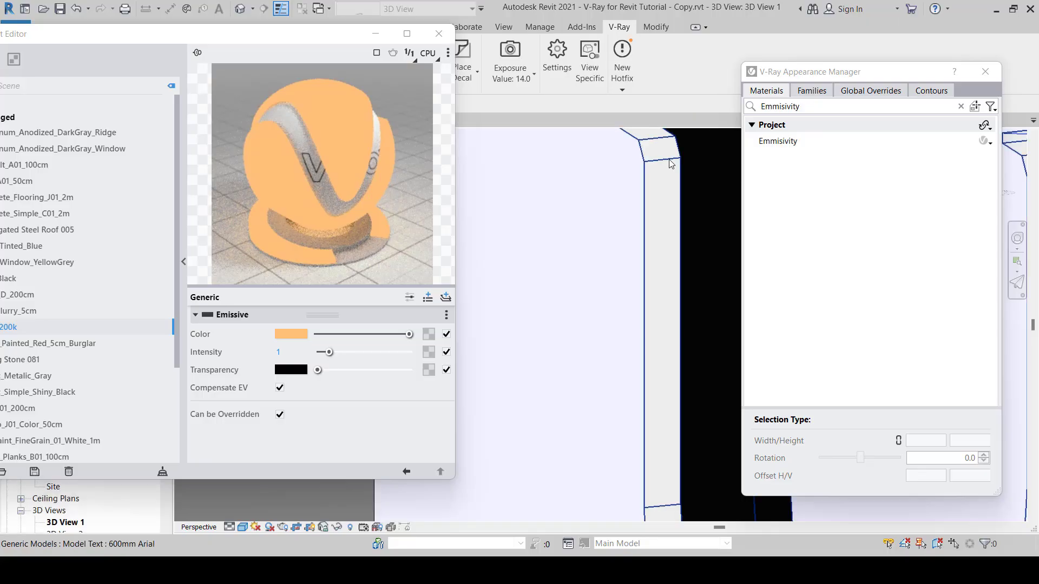
Step: Assign the LED_3200k V-Ray material to the Emmisivity project material and minimize the asset editor
left_click(992, 144)
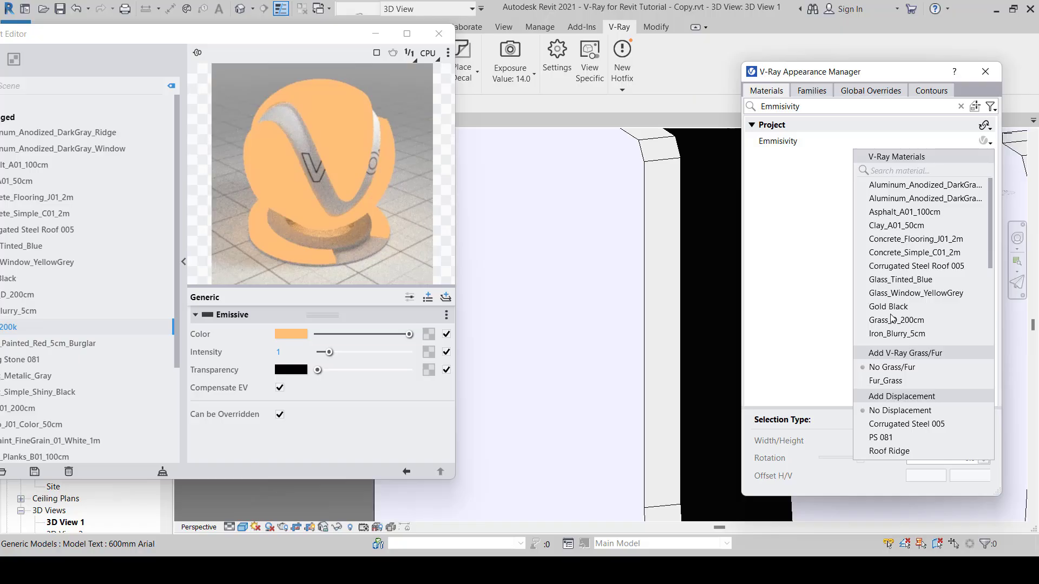
scroll(893, 318, "down", 2)
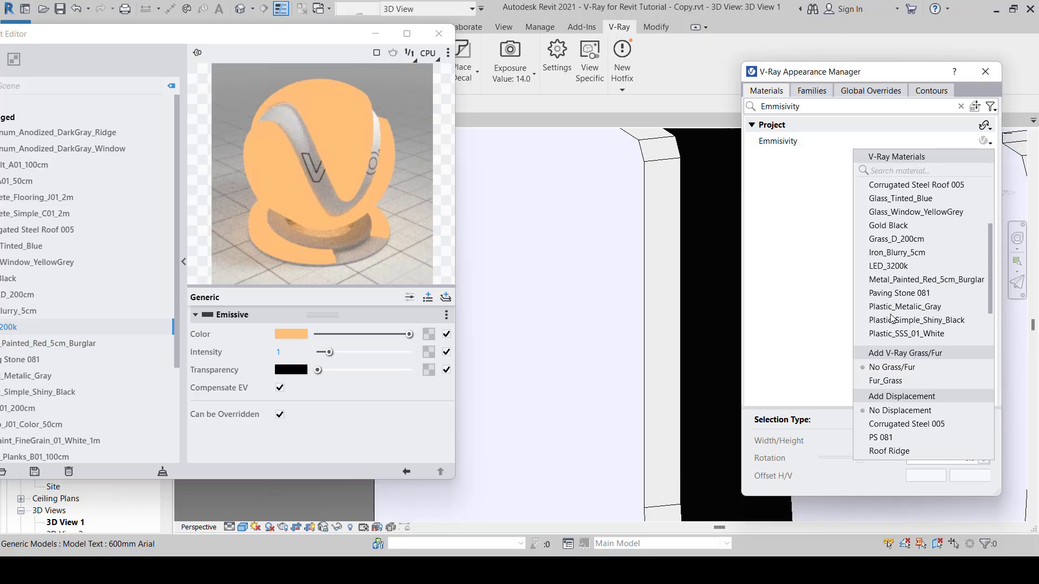
left_click(891, 268)
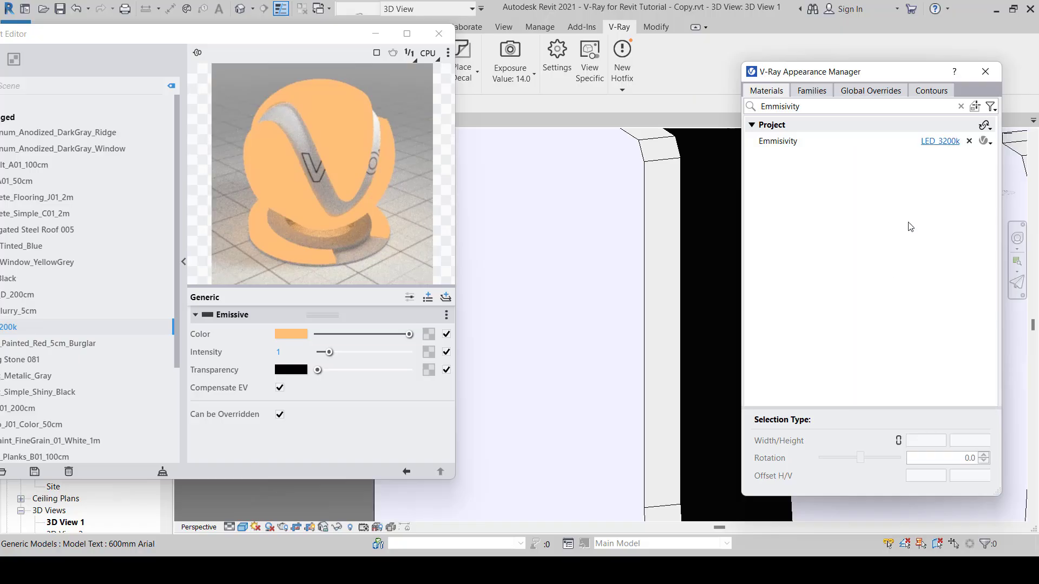
left_click(816, 143)
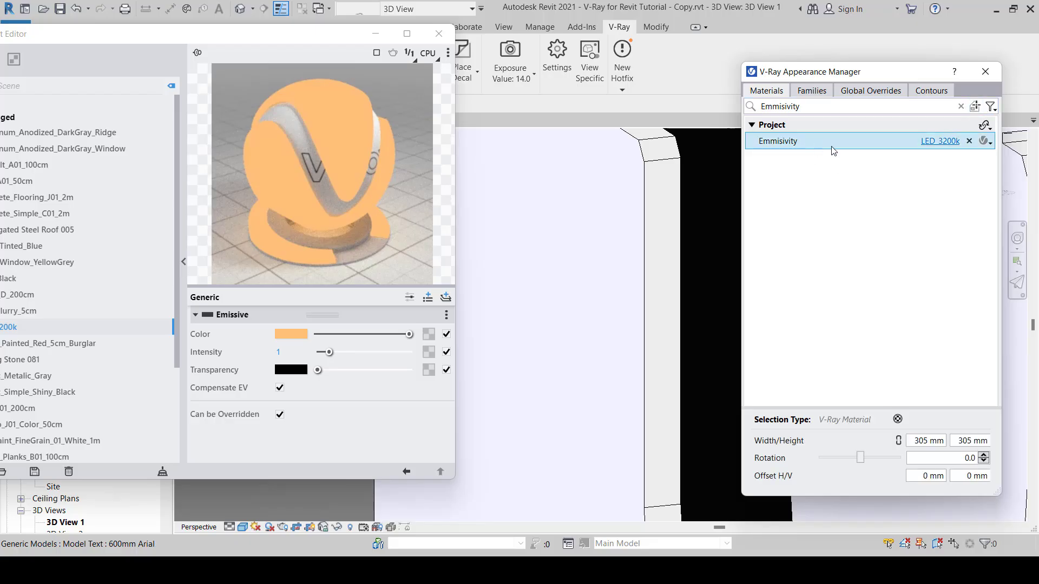
left_click(376, 34)
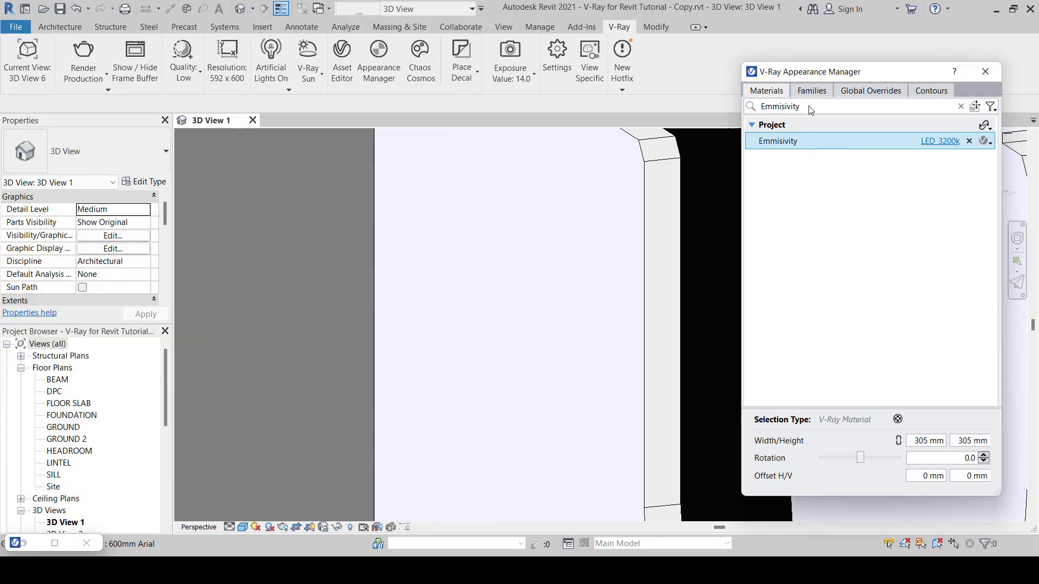
Step: Set the global artificial lights override intensity to 5, keeping the white color filter
left_click(861, 91)
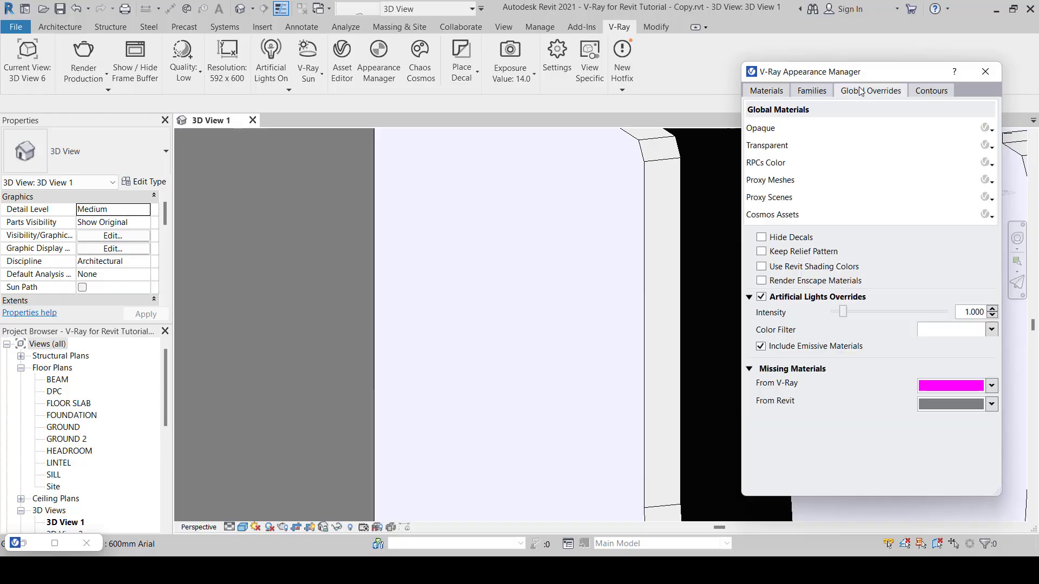
left_click(946, 332)
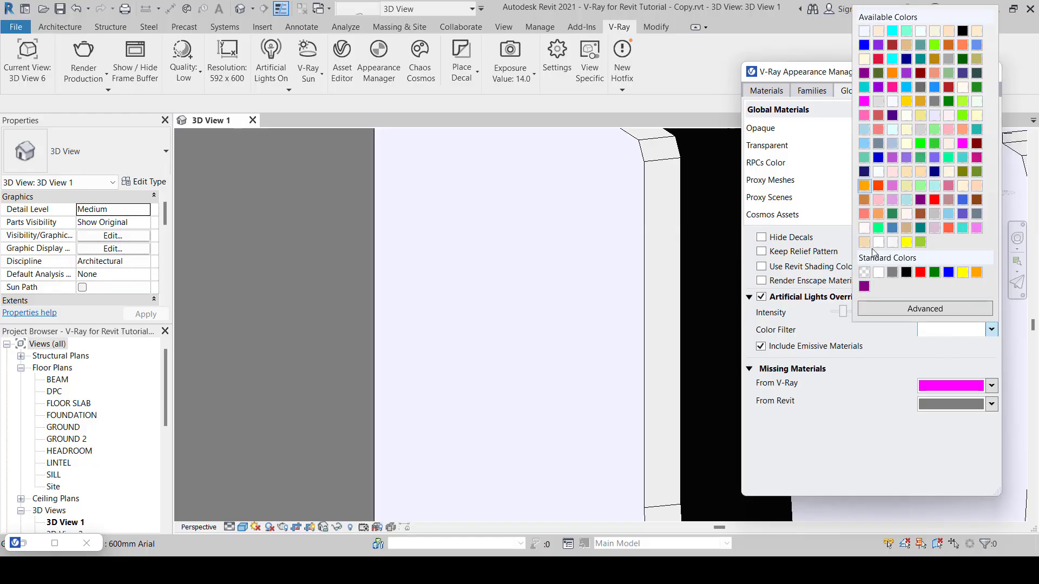
left_click(892, 339)
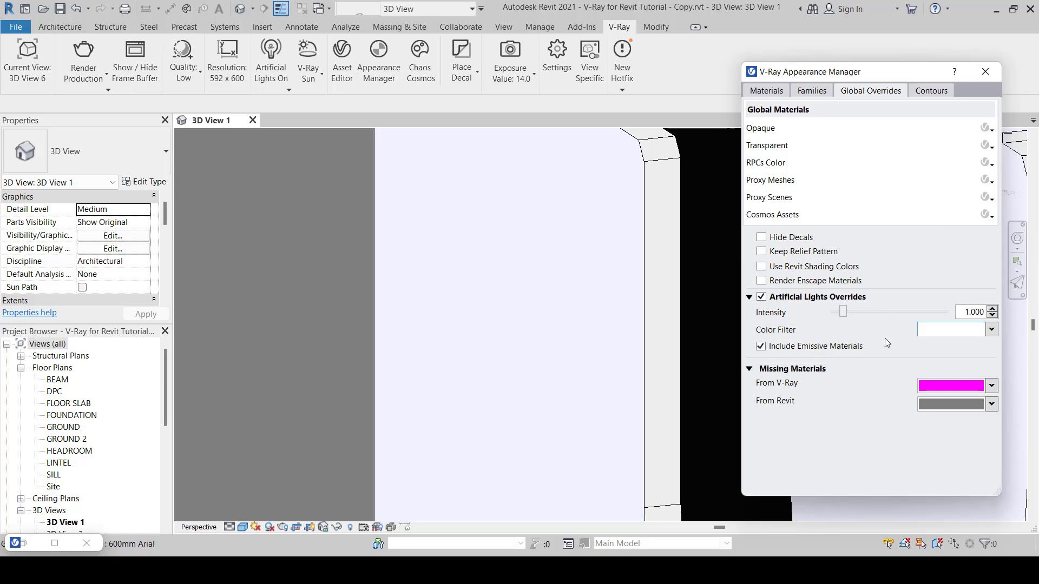
double_click(971, 311)
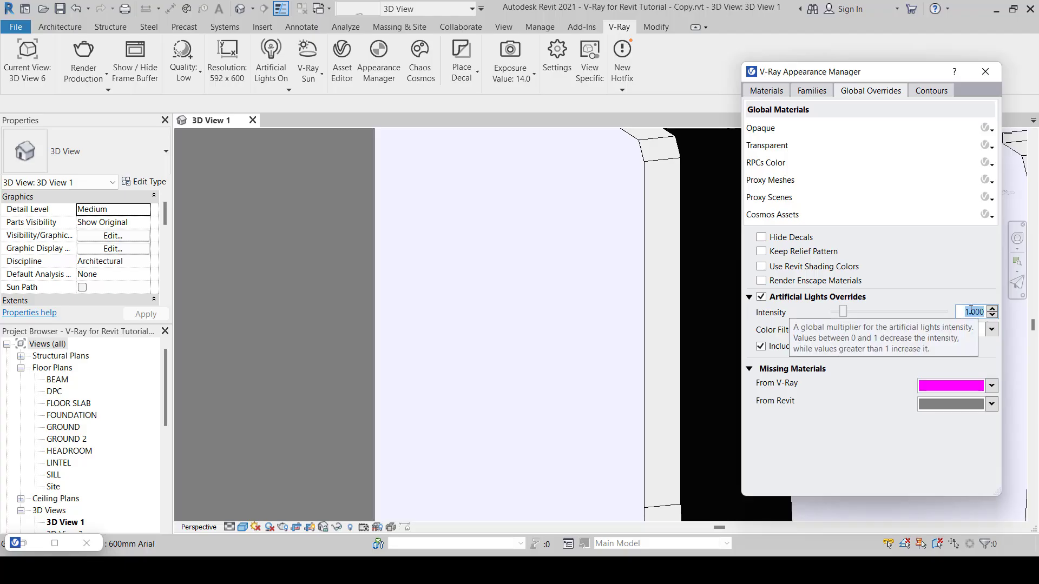
type("5")
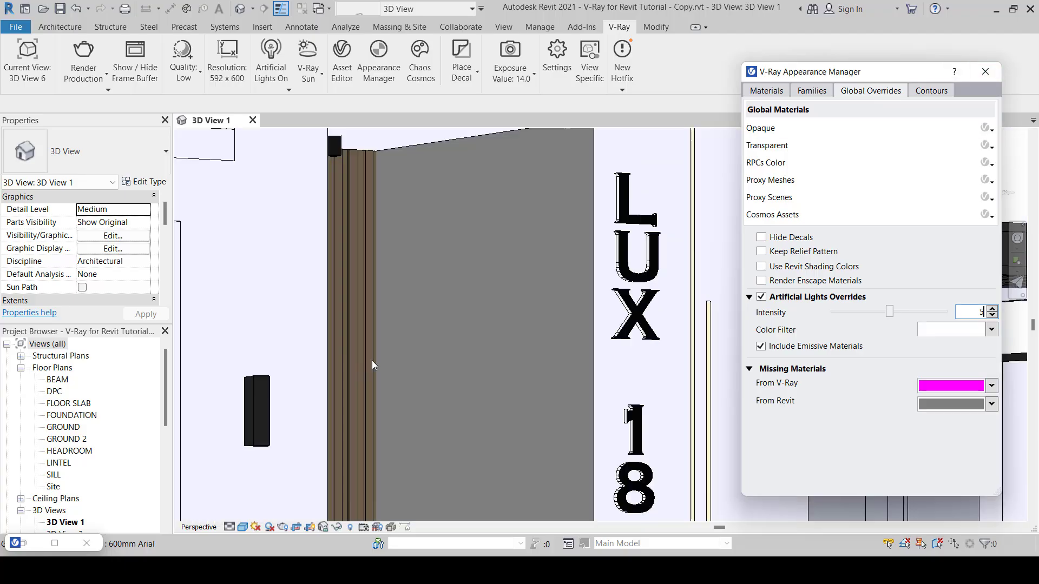
scroll(500, 287, "down", 6)
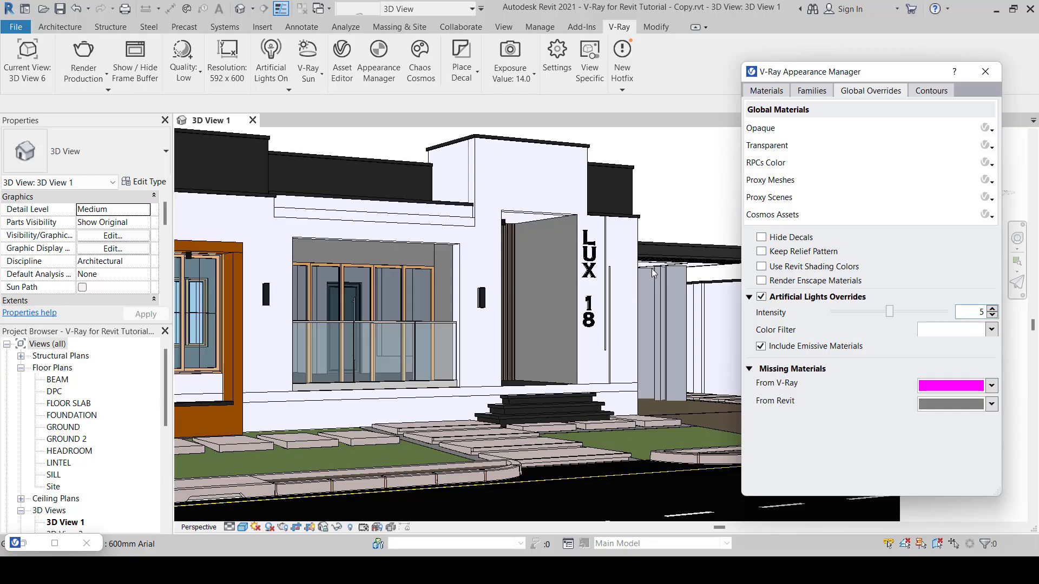
scroll(653, 269, "down", 3)
scroll(652, 271, "down", 2)
middle_click_drag(654, 215, 602, 237)
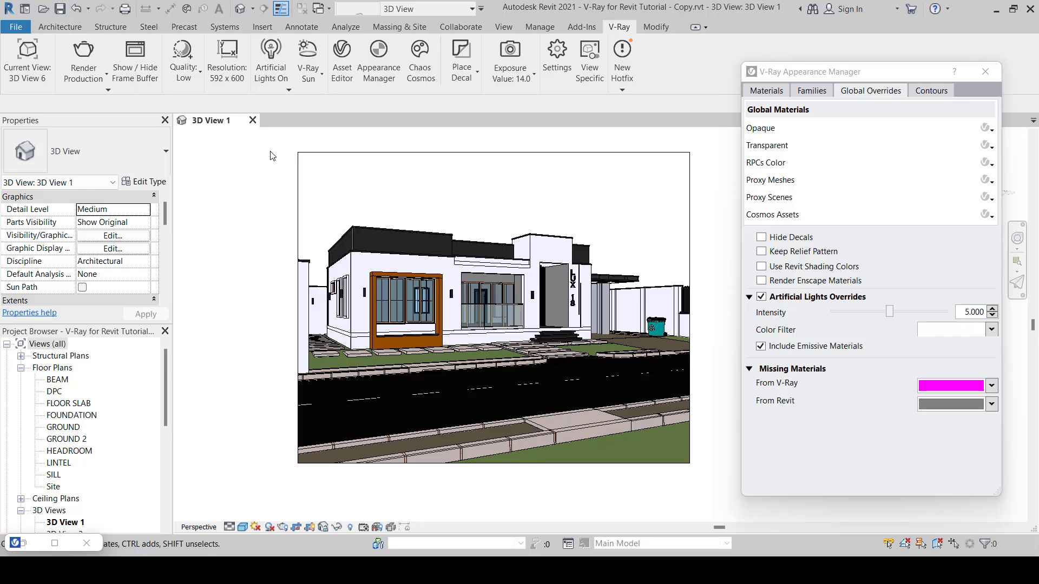
Step: Switch V-Ray's current render view to 3D View 1 and back to 3D View 6
left_click(39, 81)
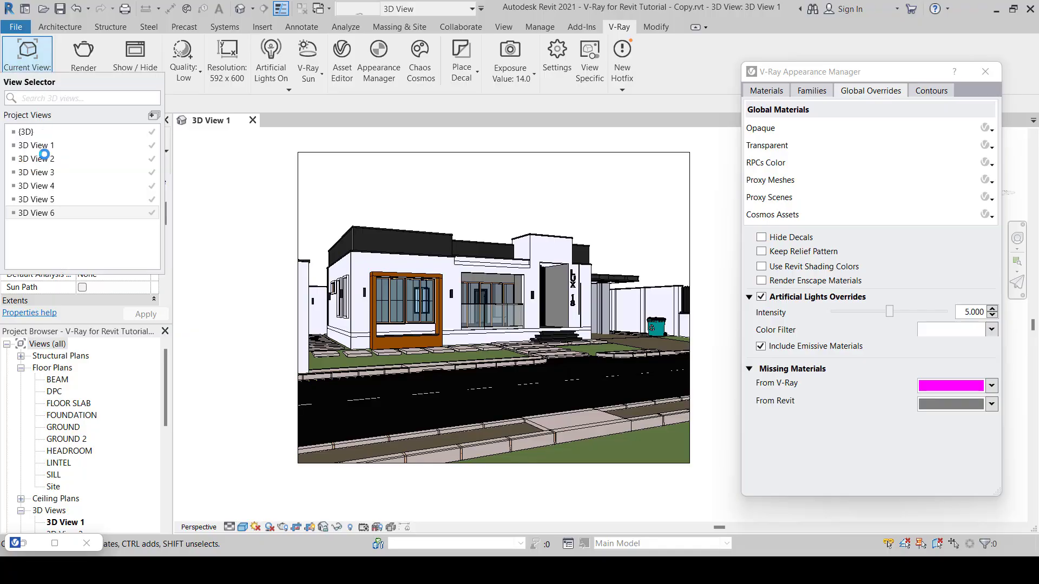
scroll(100, 449, "down", 3)
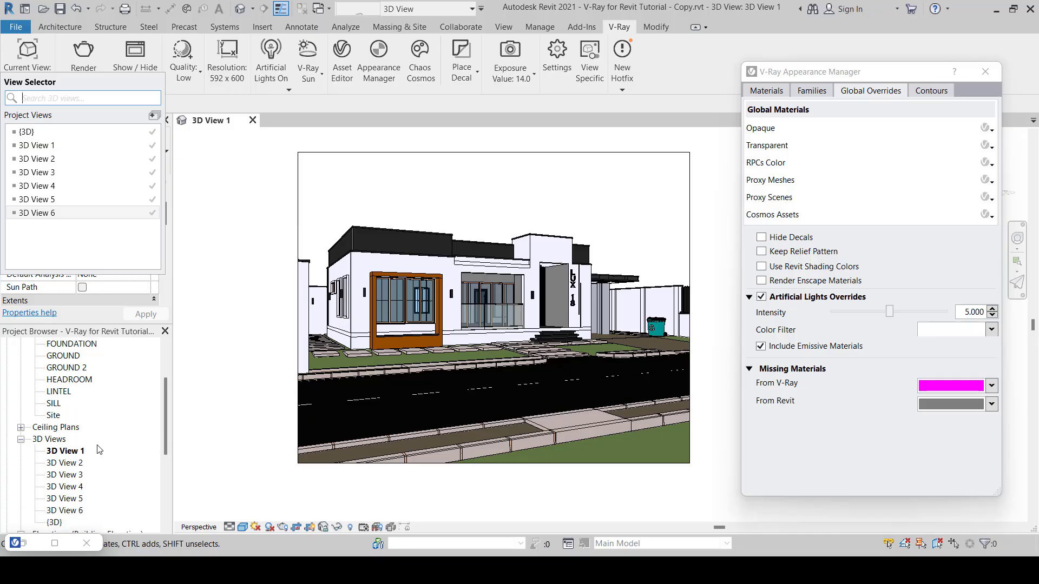
scroll(97, 448, "down", 1)
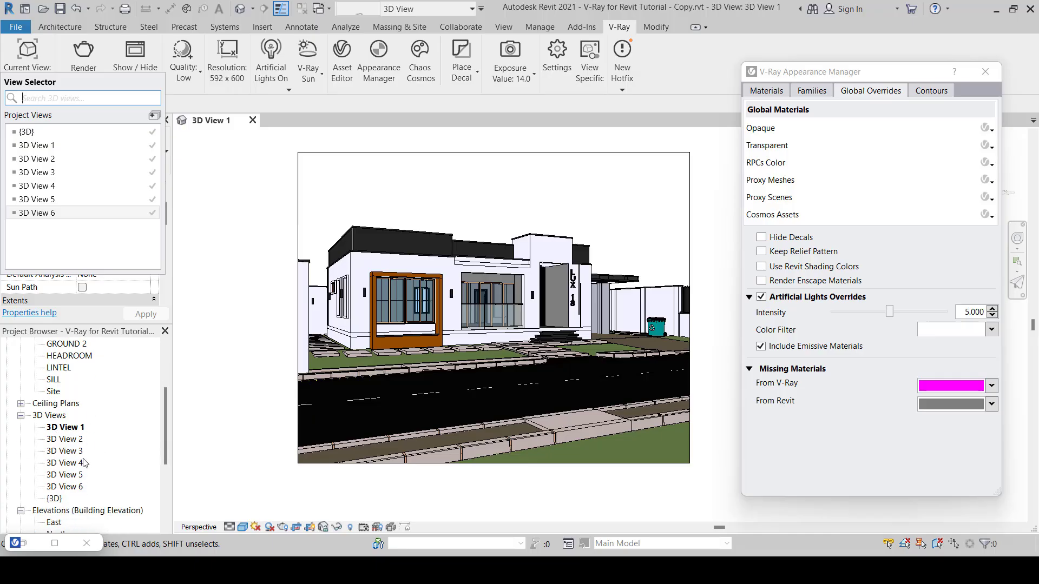
left_click(75, 144)
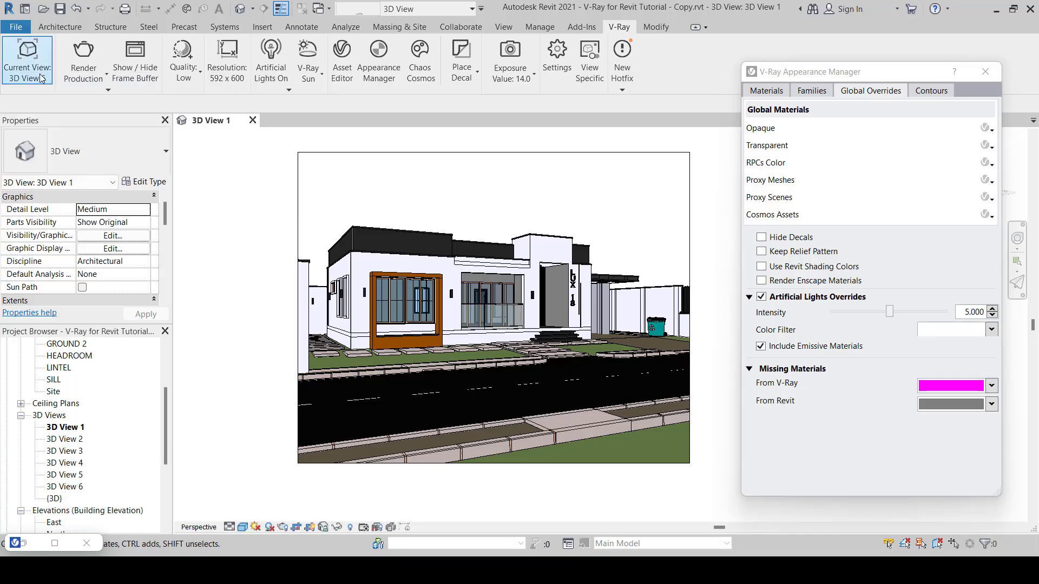
left_click(40, 78)
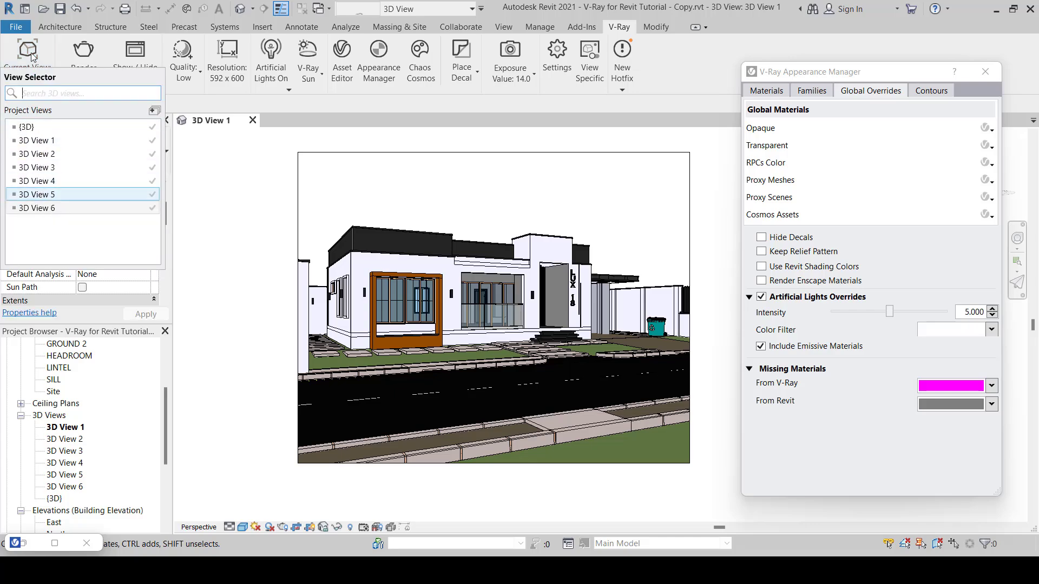
left_click(40, 208)
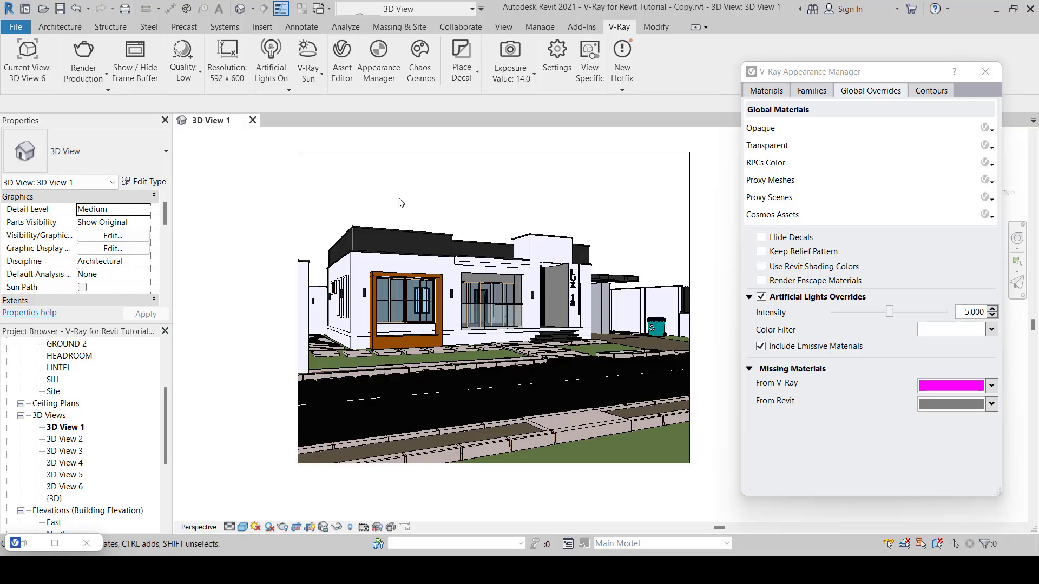
Step: Open the GROUND floor plan and place a camera southeast of the site, aimed northwest across the house
scroll(73, 388, "up", 3)
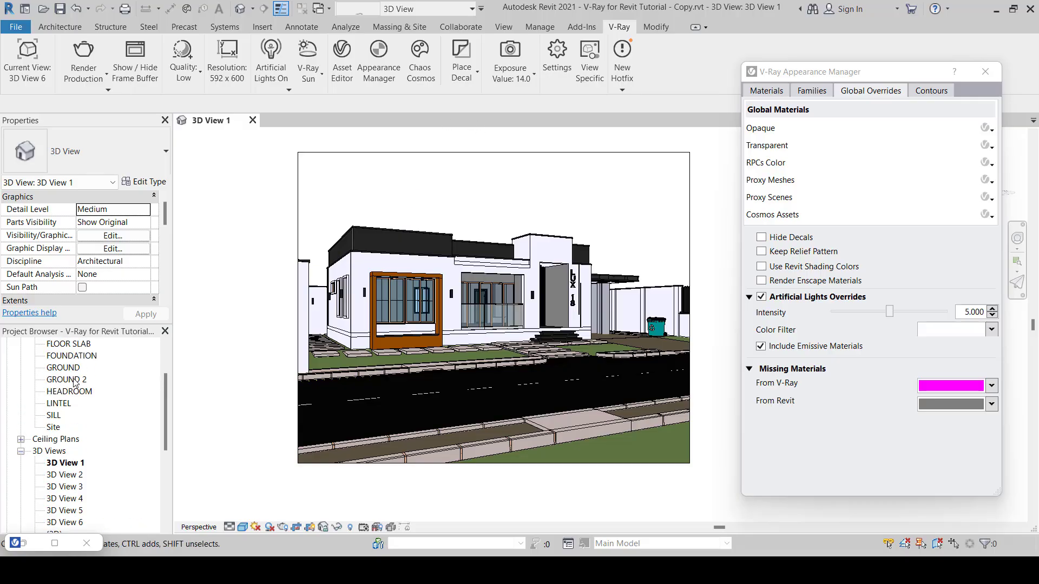
left_click(63, 368)
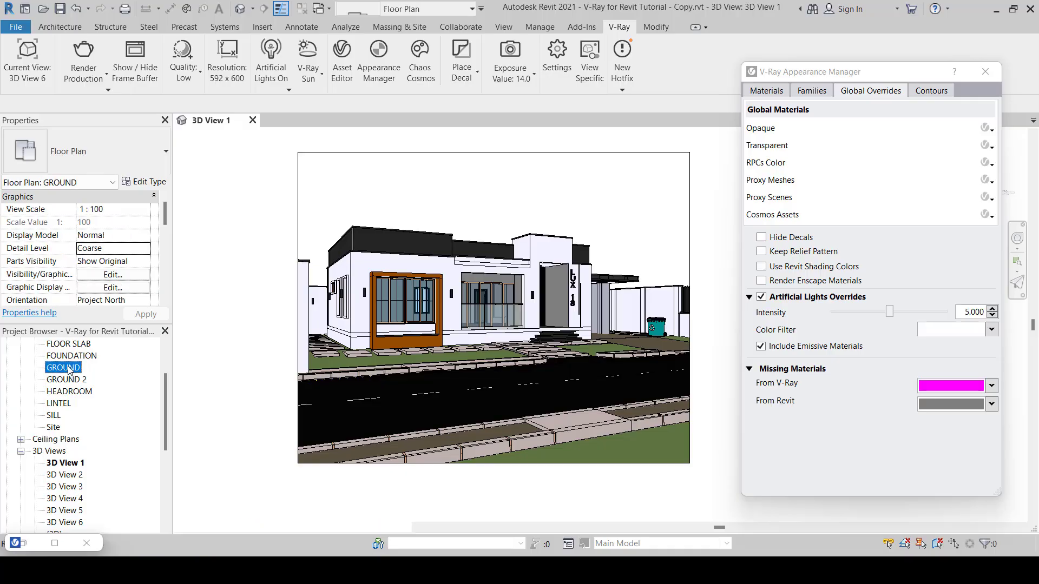
double_click(63, 368)
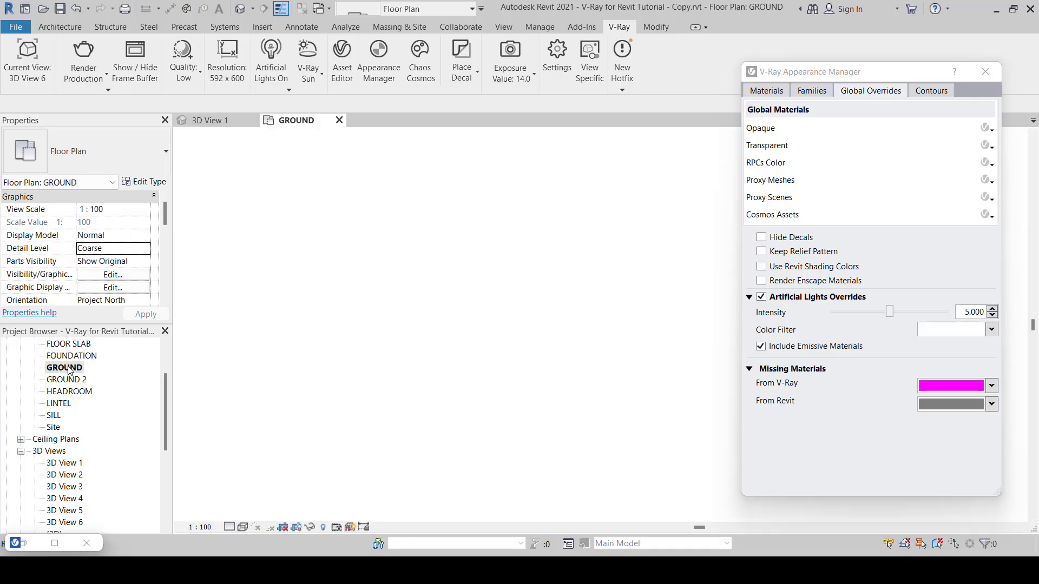
scroll(355, 279, "down", 2)
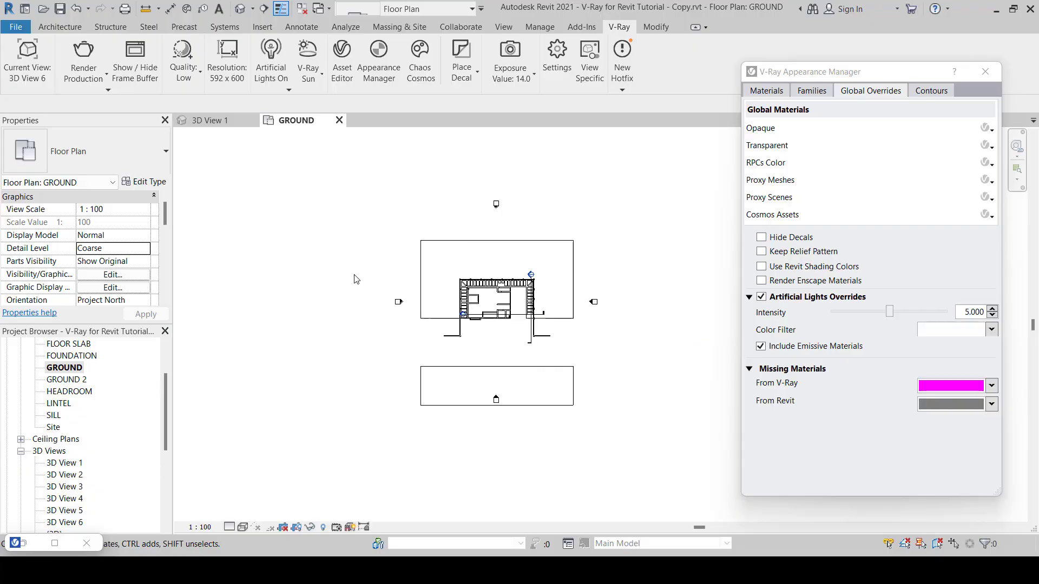
left_click(254, 11)
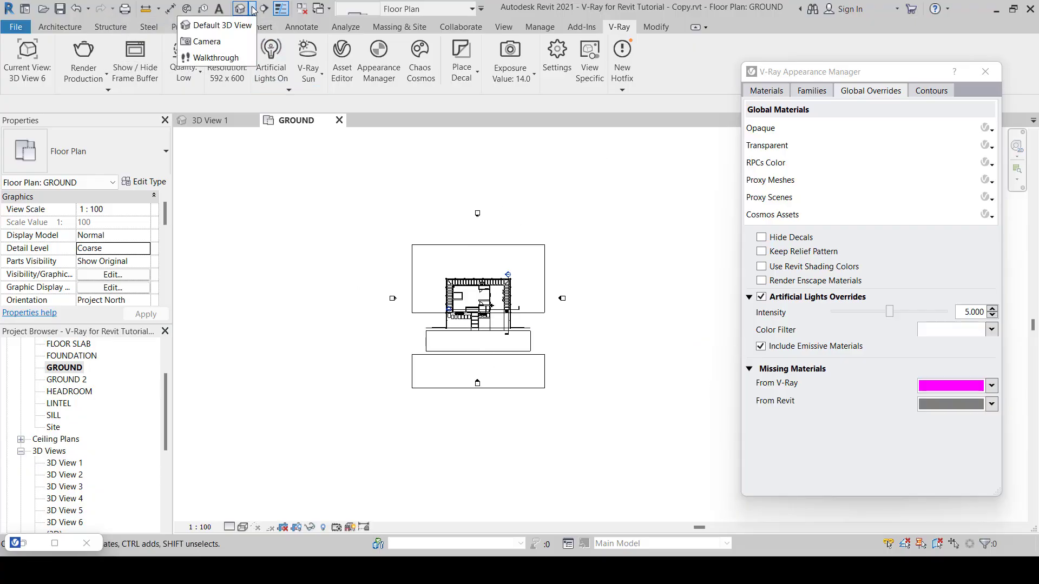
left_click(206, 43)
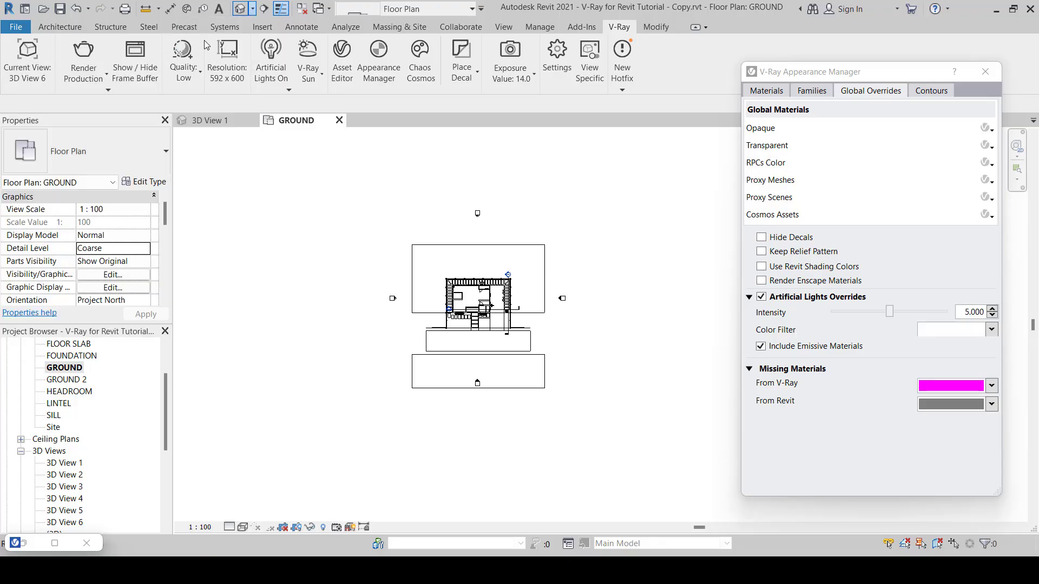
left_click(551, 408)
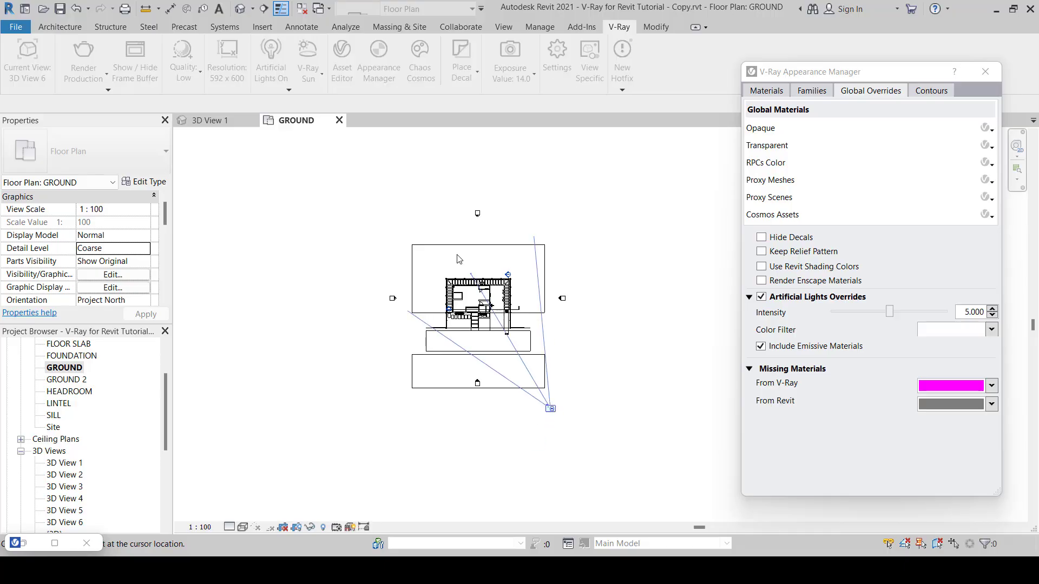
left_click(447, 238)
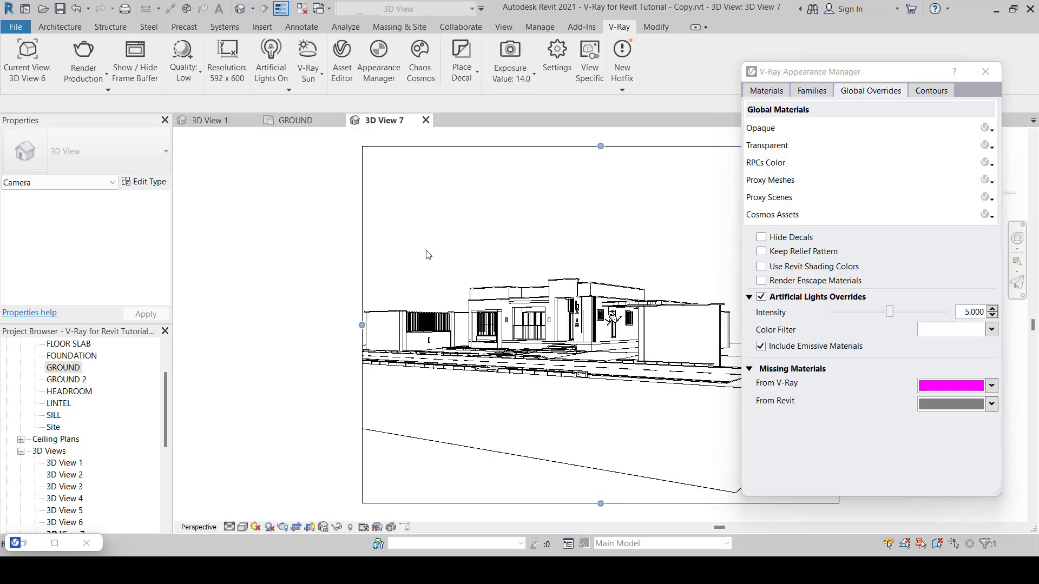
Step: Tighten the crop region of 3D View 7 on all four sides around the house, fence and road
scroll(427, 254, "down", 3)
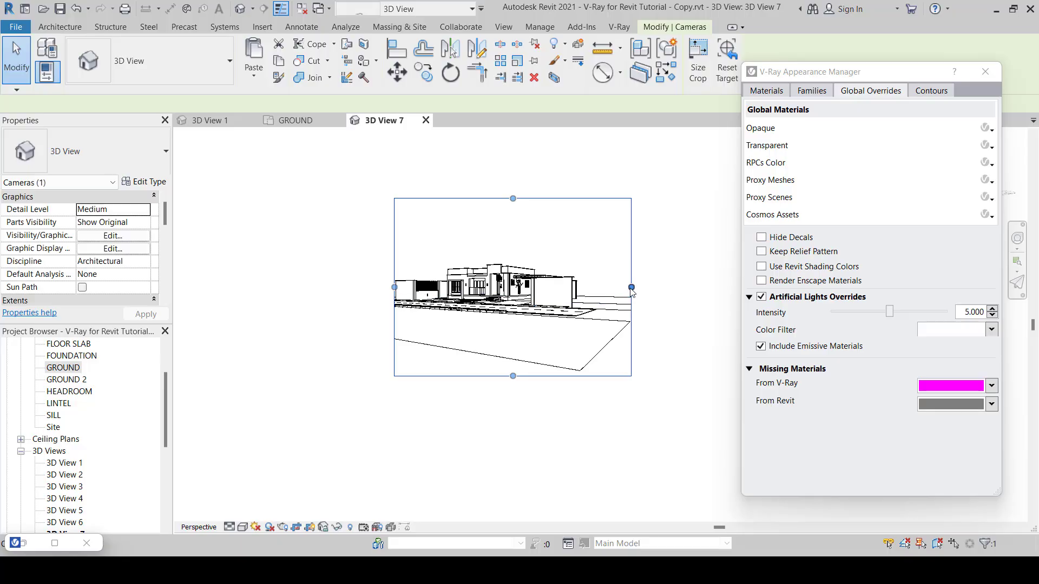
left_click_drag(631, 287, 529, 290)
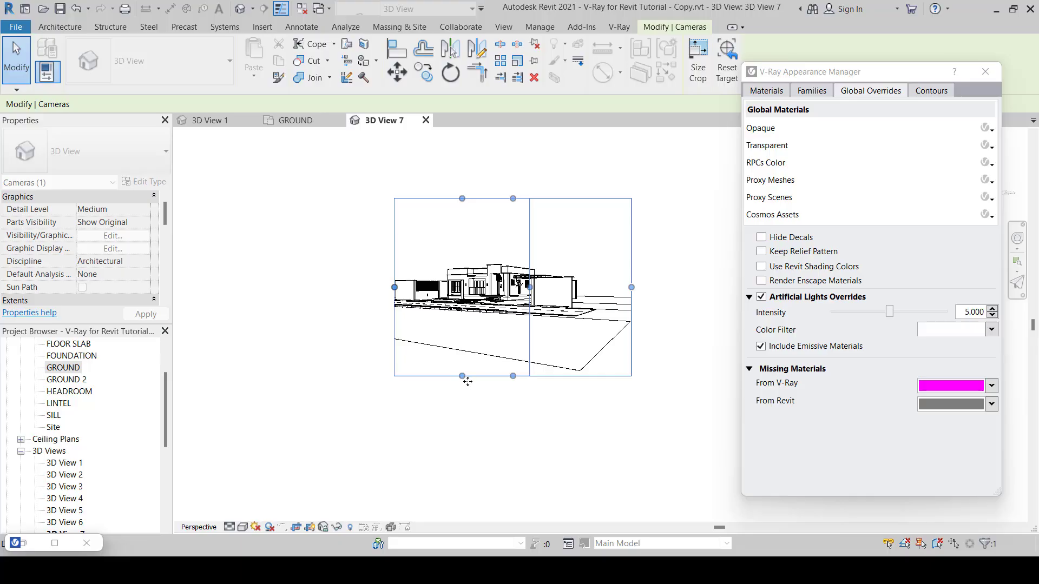
left_click_drag(462, 376, 472, 324)
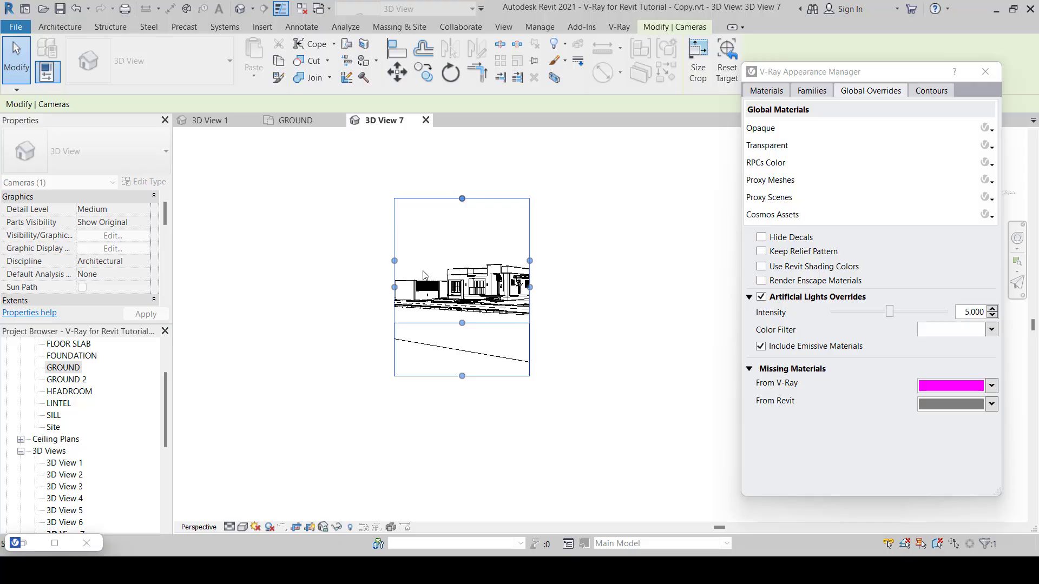
scroll(423, 275, "up", 5)
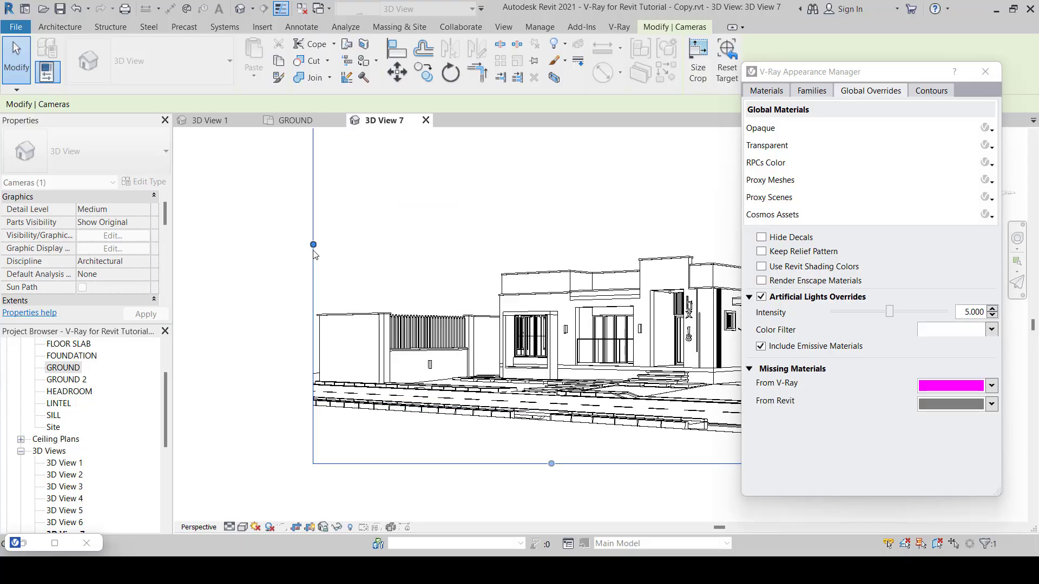
left_click_drag(313, 244, 373, 258)
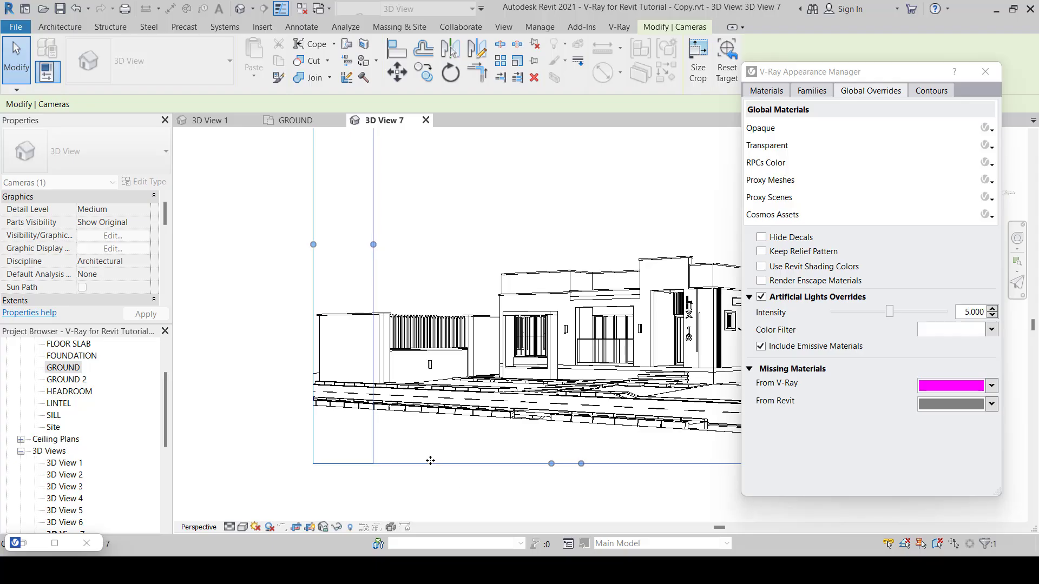
scroll(431, 461, "down", 6)
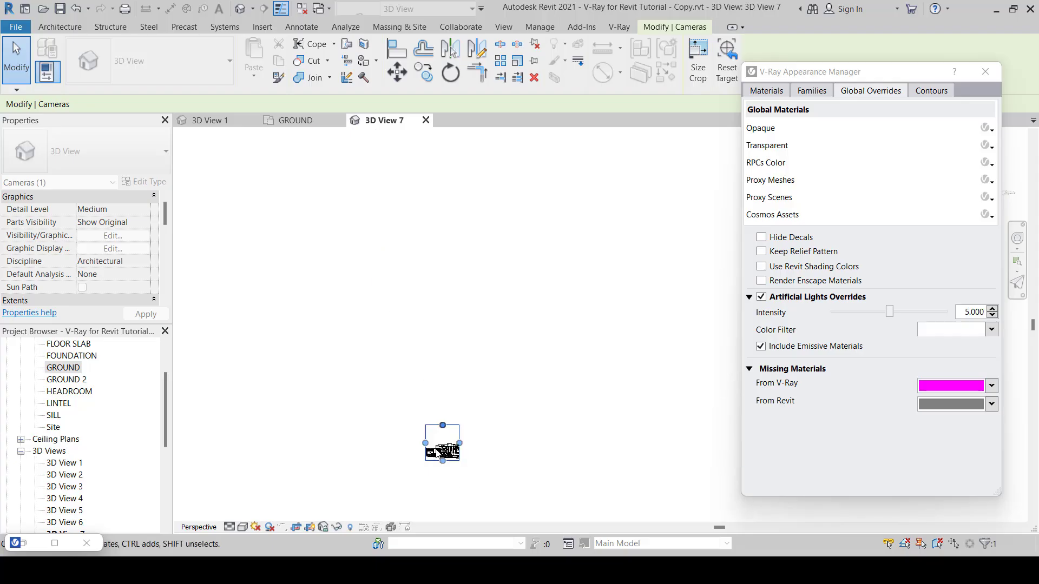
scroll(437, 454, "up", 6)
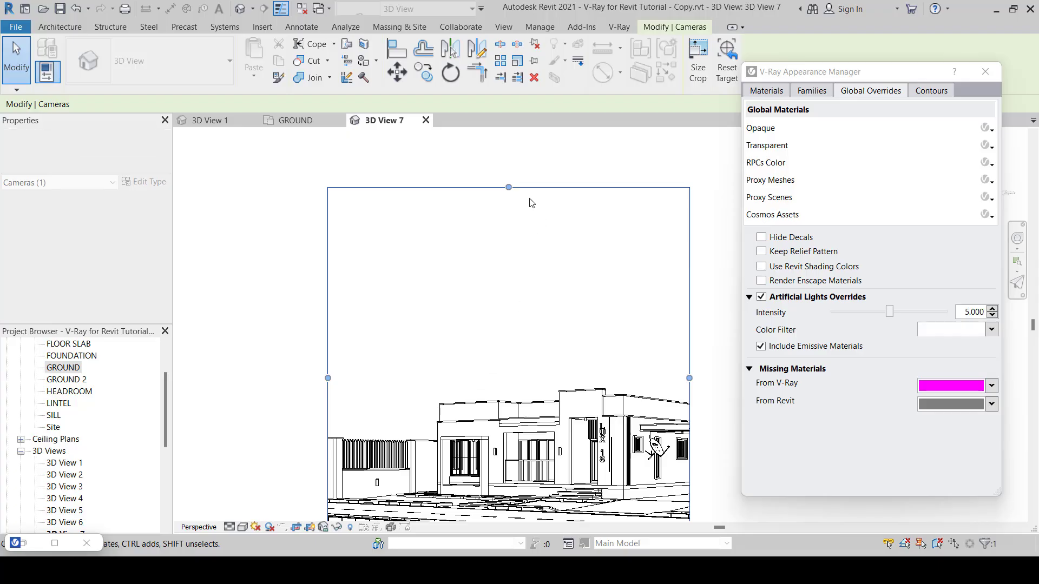
left_click_drag(509, 187, 509, 294)
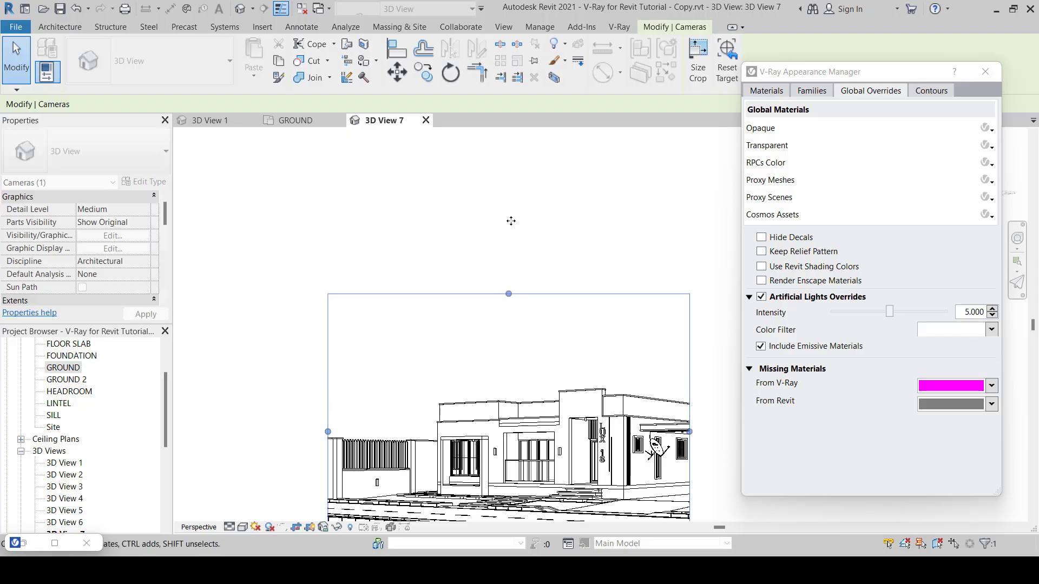
scroll(511, 220, "down", 4)
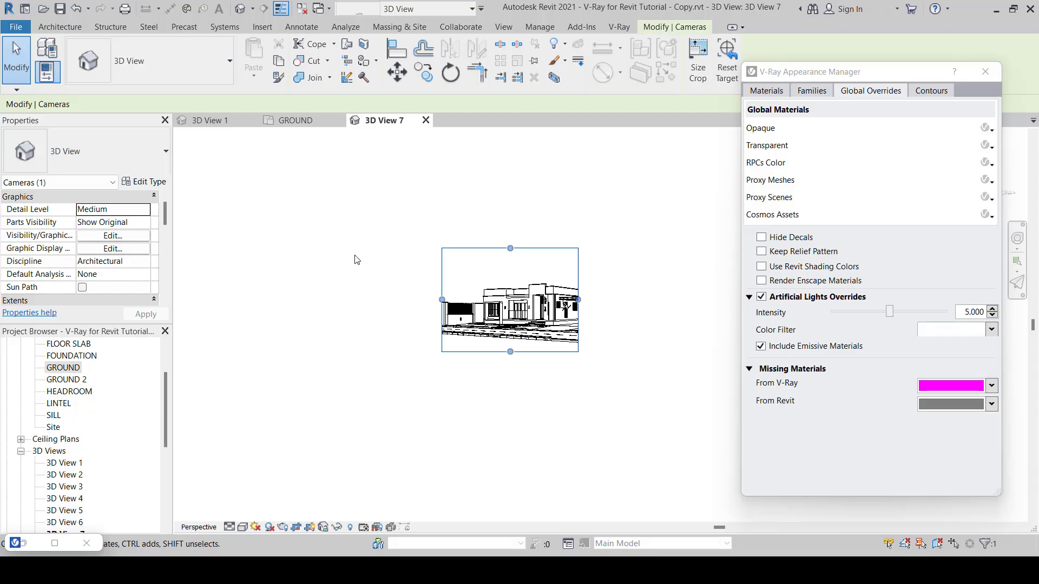
Step: Open 3D View 1 and set it as V-Ray's current render view
double_click(70, 466)
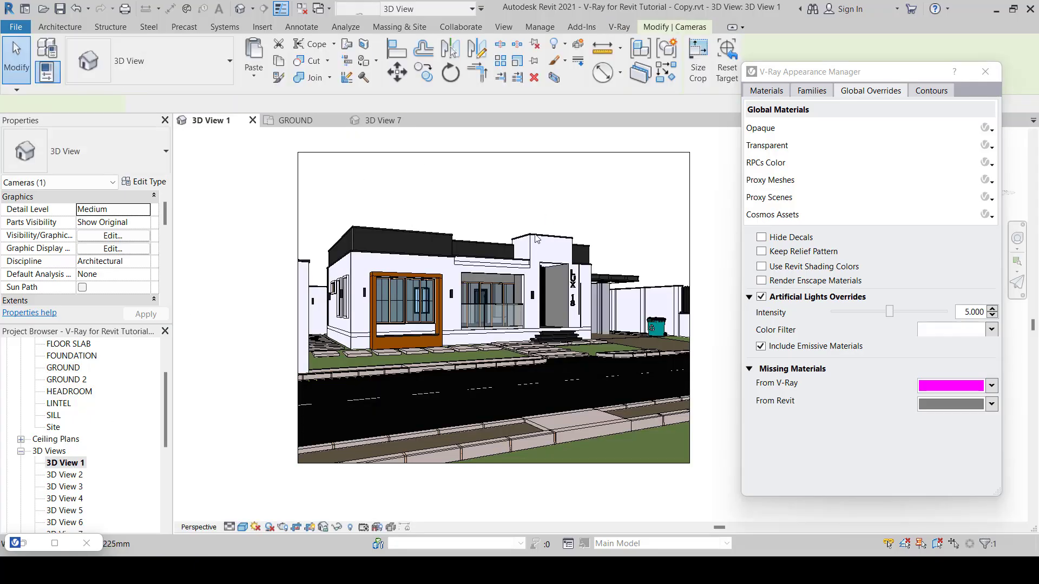
left_click(617, 27)
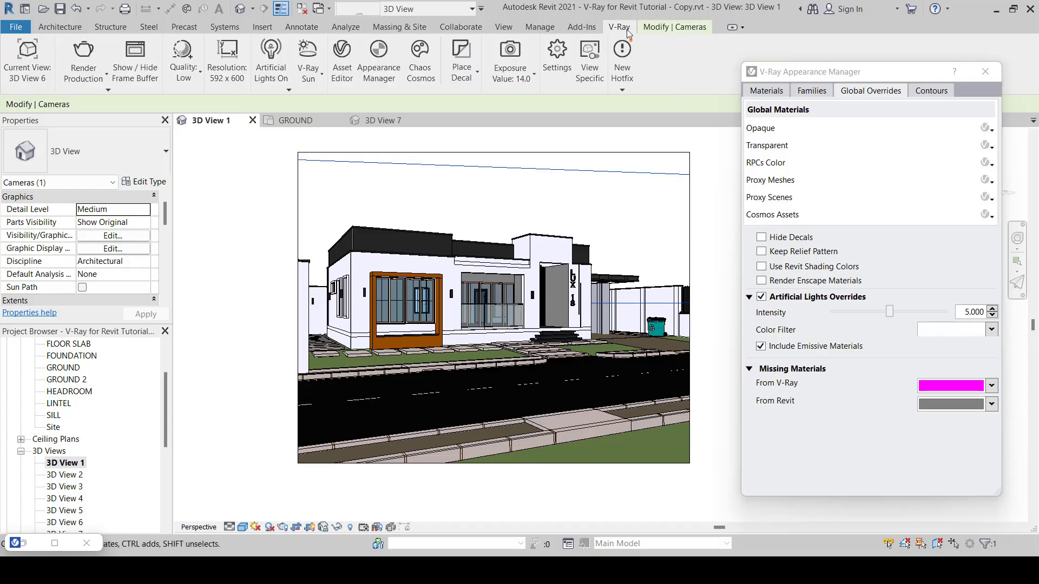
left_click(36, 79)
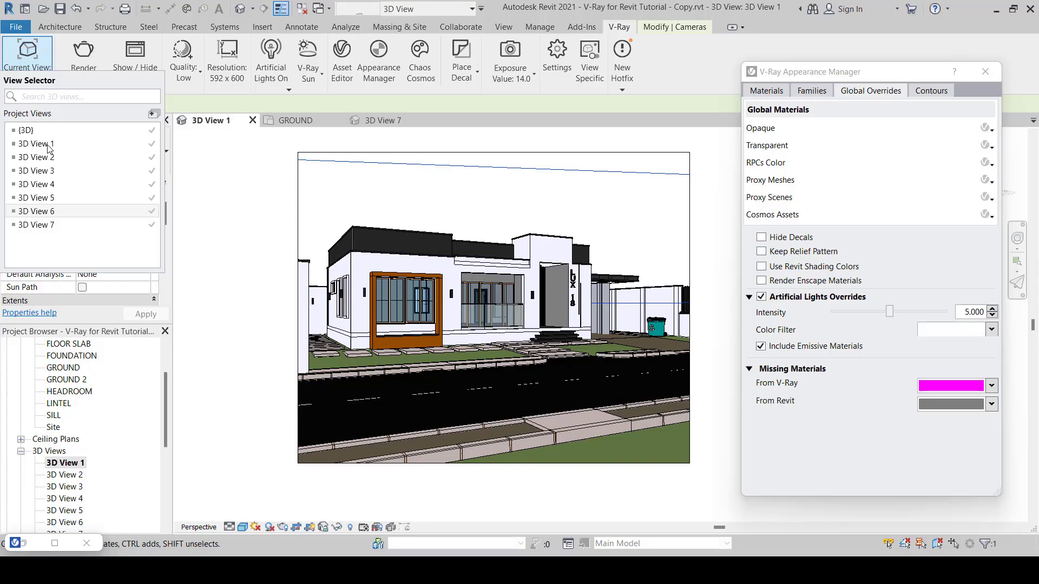
left_click(47, 144)
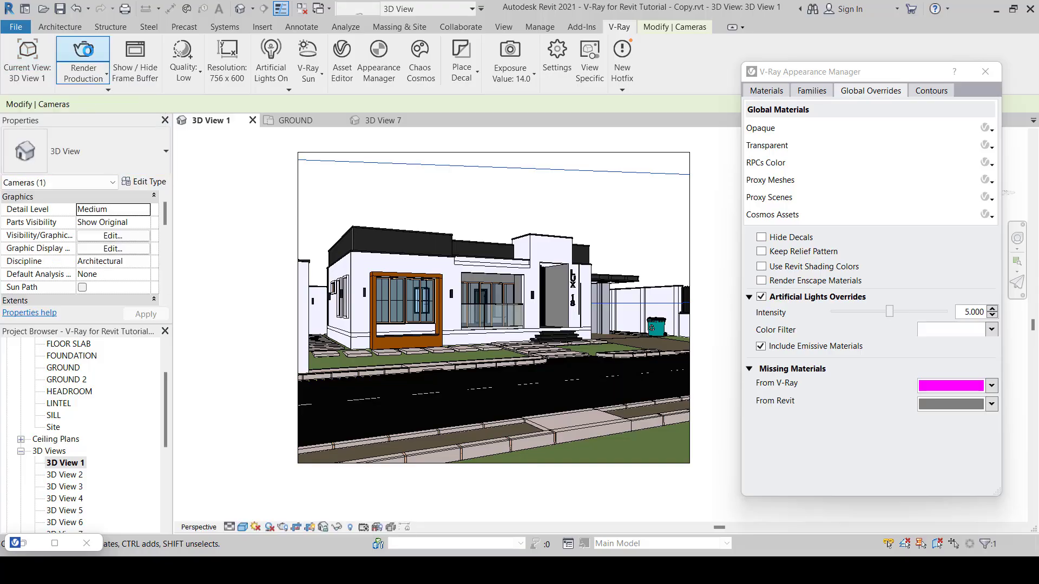
Step: Review the available V-Ray render modes and open the V-Ray renderer settings
left_click(106, 76)
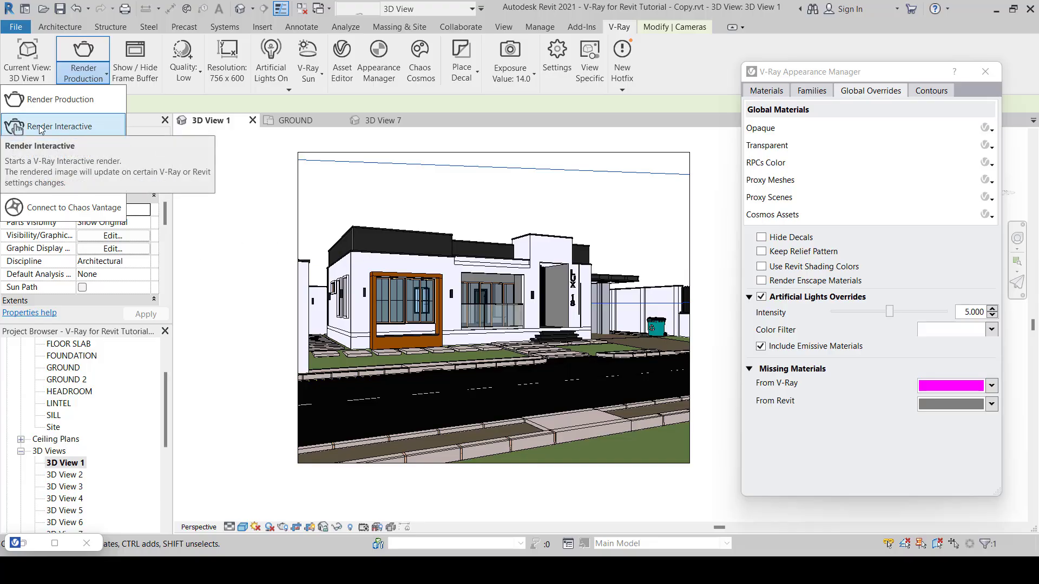
left_click(560, 55)
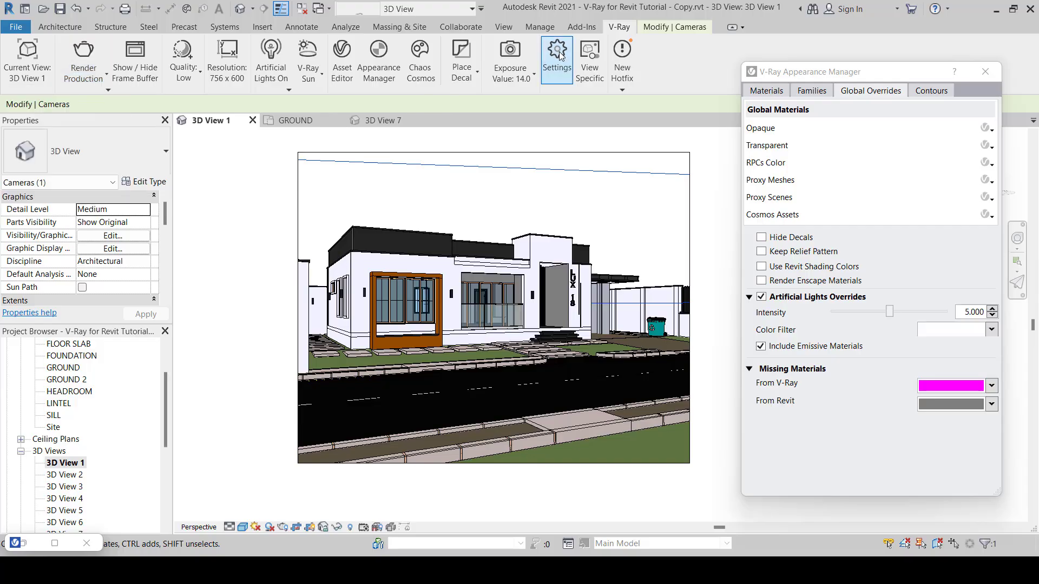
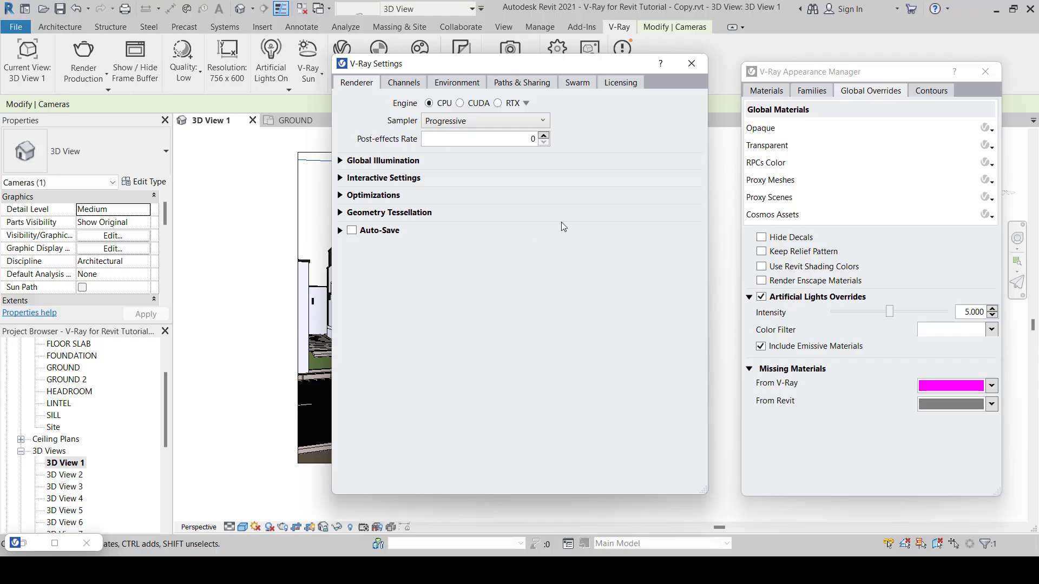
left_click(101, 76)
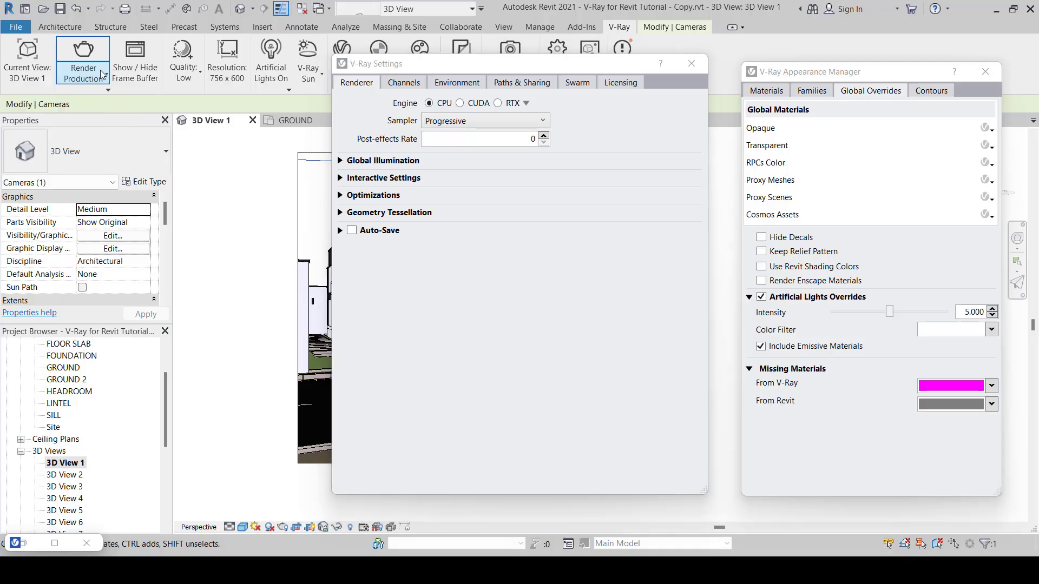
left_click(102, 77)
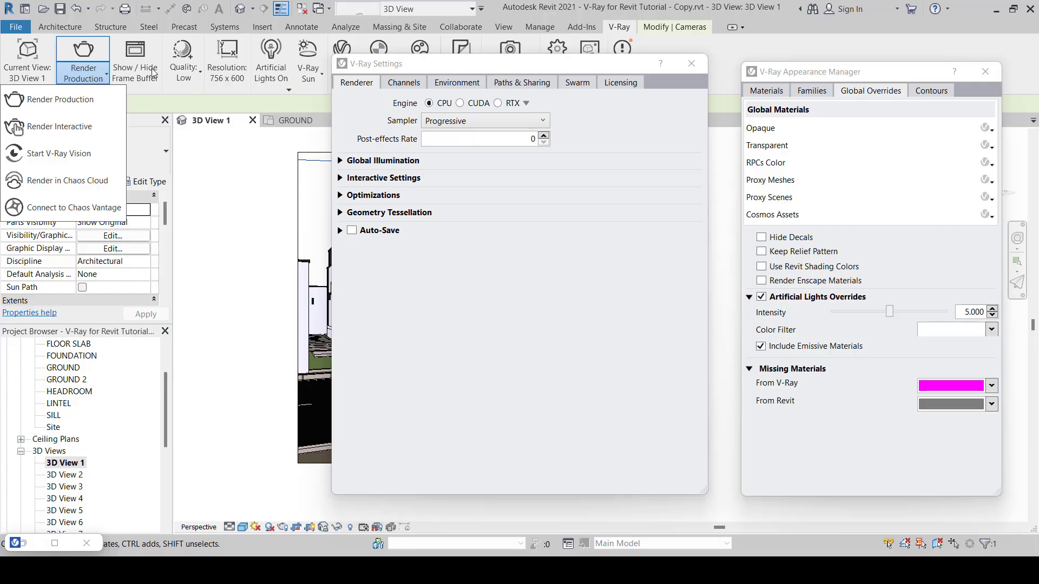
Step: Show the V-Ray Frame Buffer, examine its History and Layers side panels, and minimize the window
left_click(140, 57)
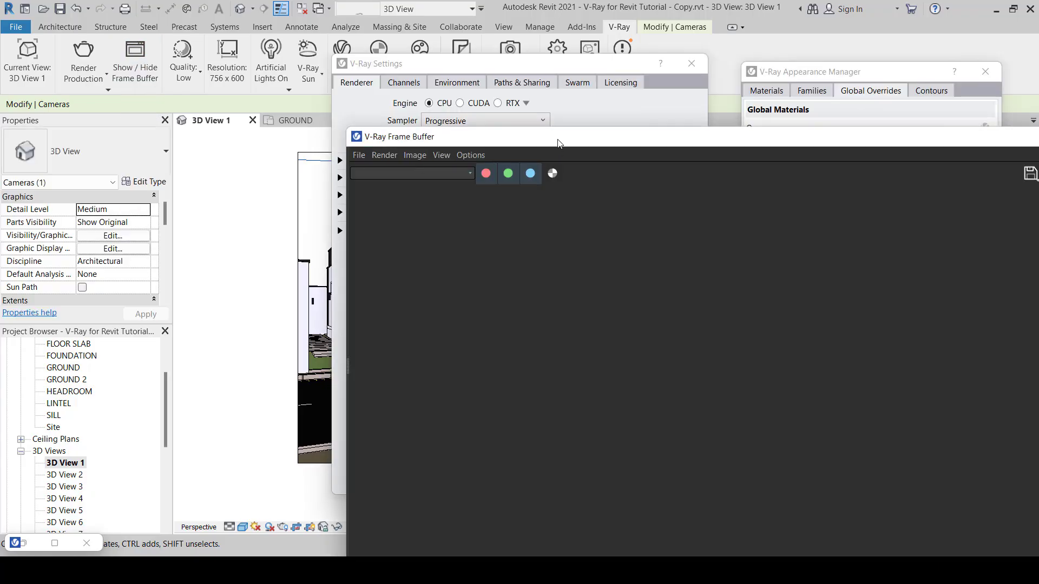
left_click_drag(558, 140, 340, 73)
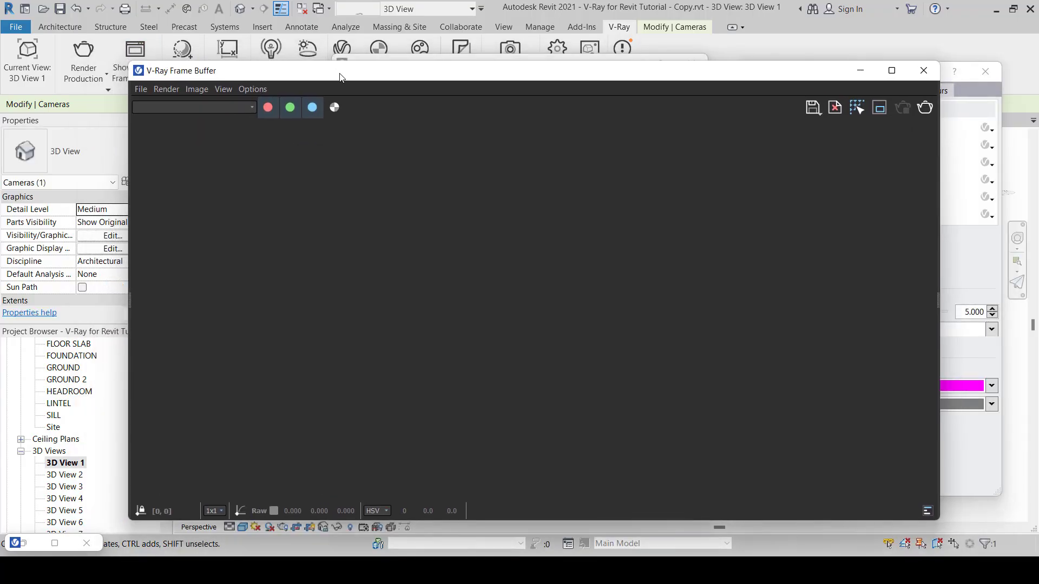
double_click(129, 272)
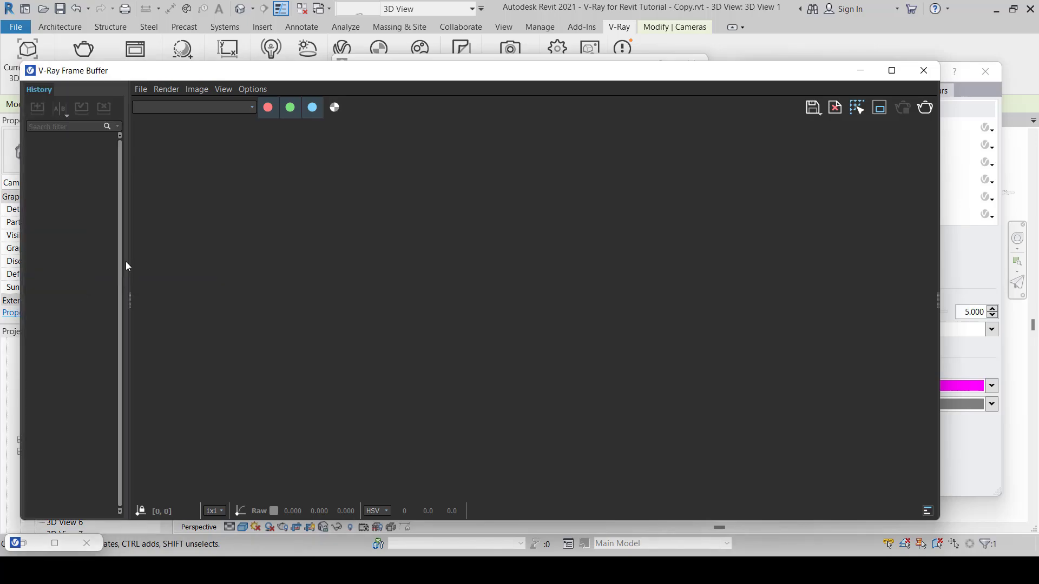
double_click(128, 210)
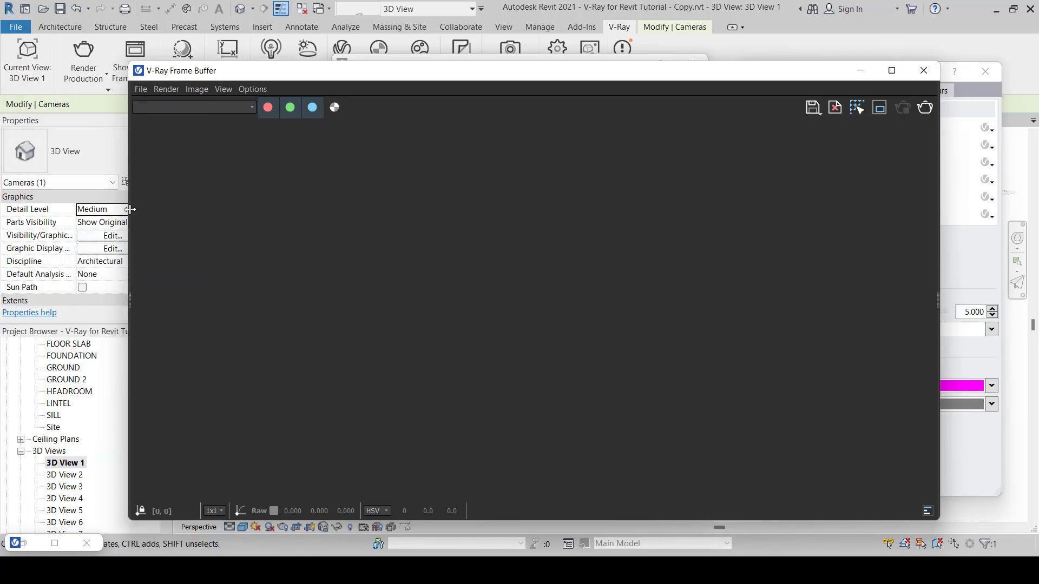
double_click(936, 211)
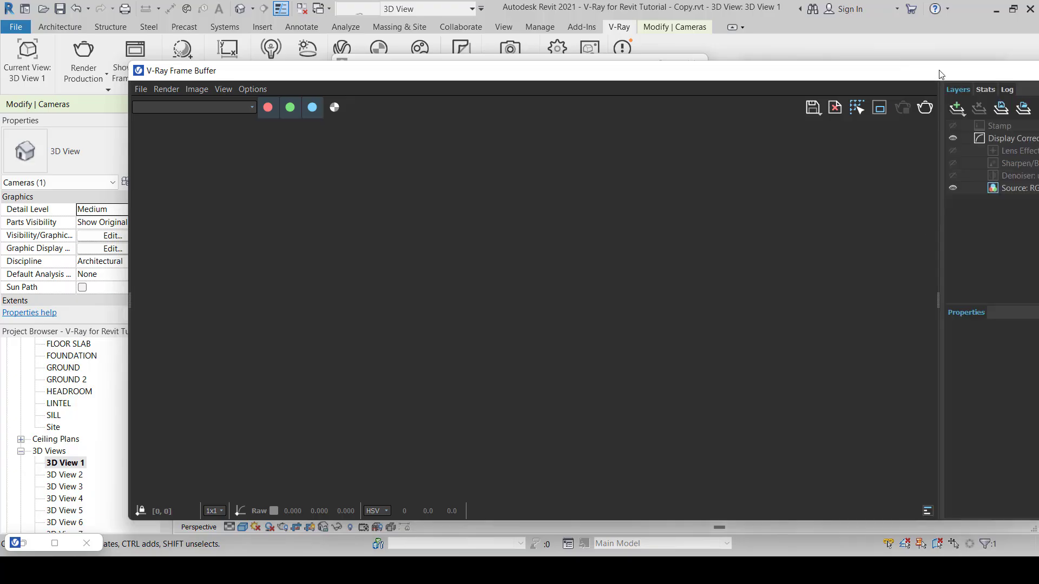
left_click_drag(940, 74, 799, 79)
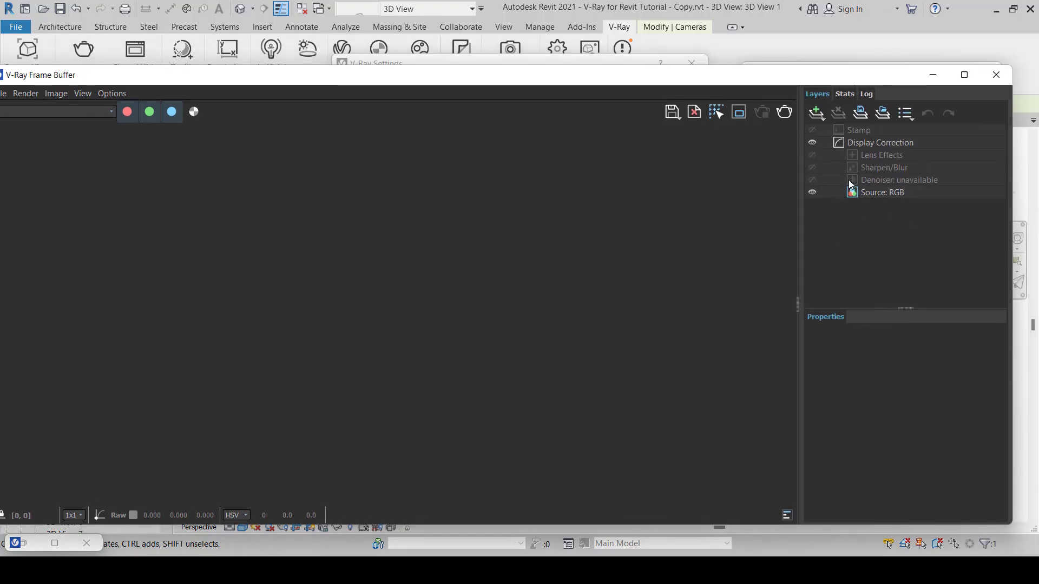
double_click(800, 261)
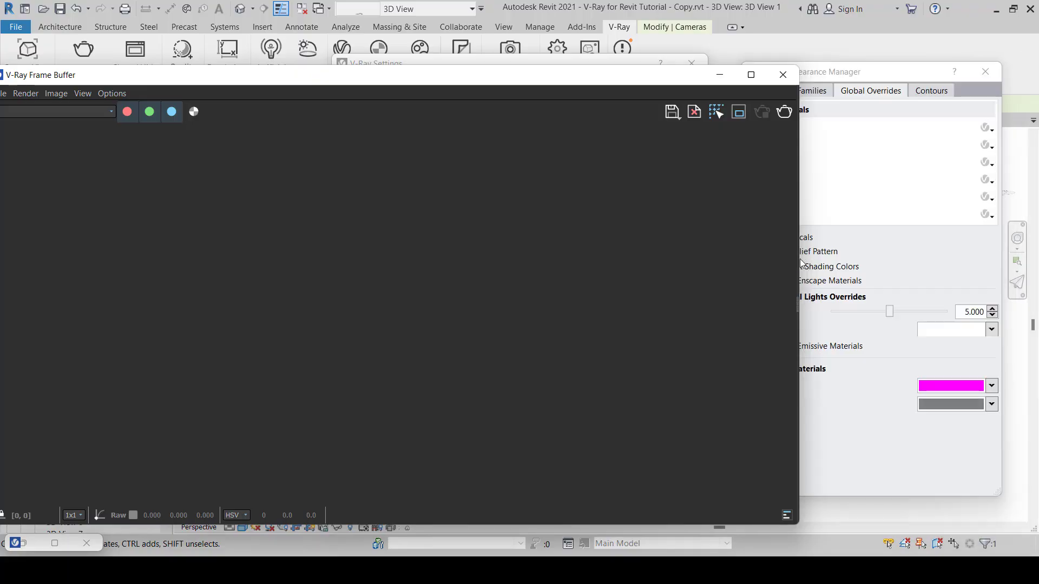
left_click(719, 76)
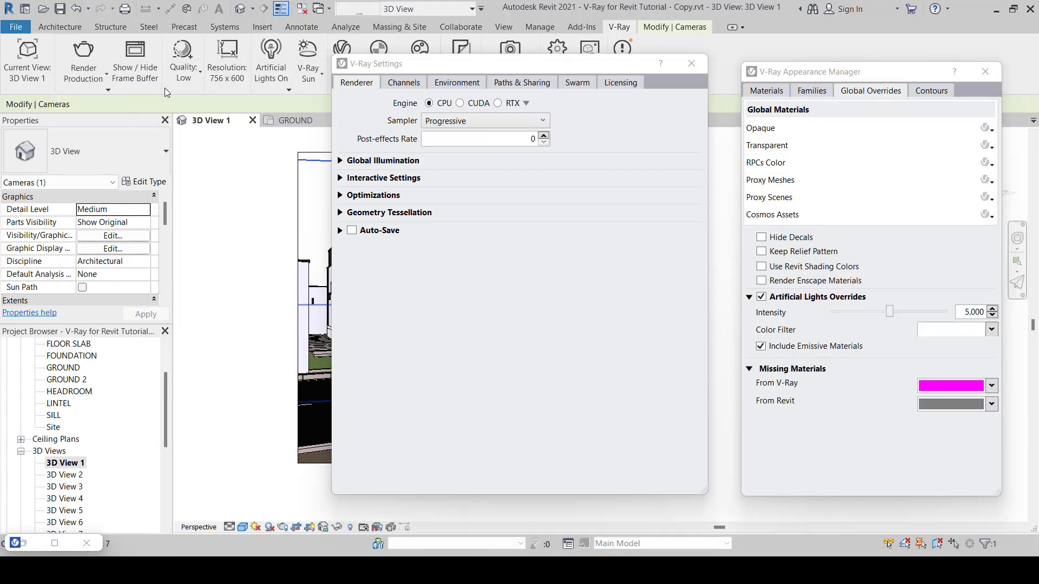
Step: Review the render quality presets and the output resolution options without changing them
left_click(193, 79)
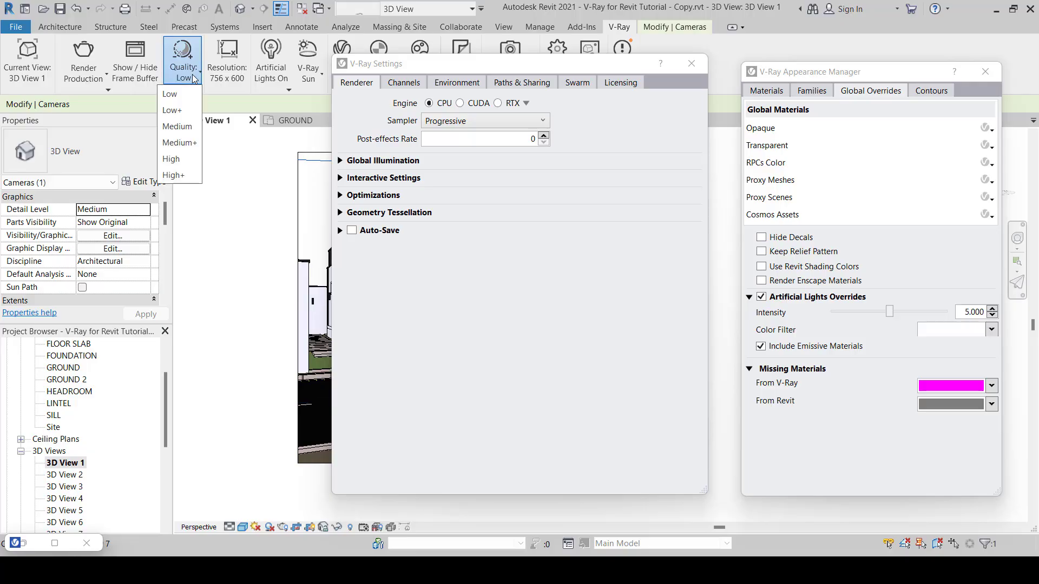
left_click(193, 78)
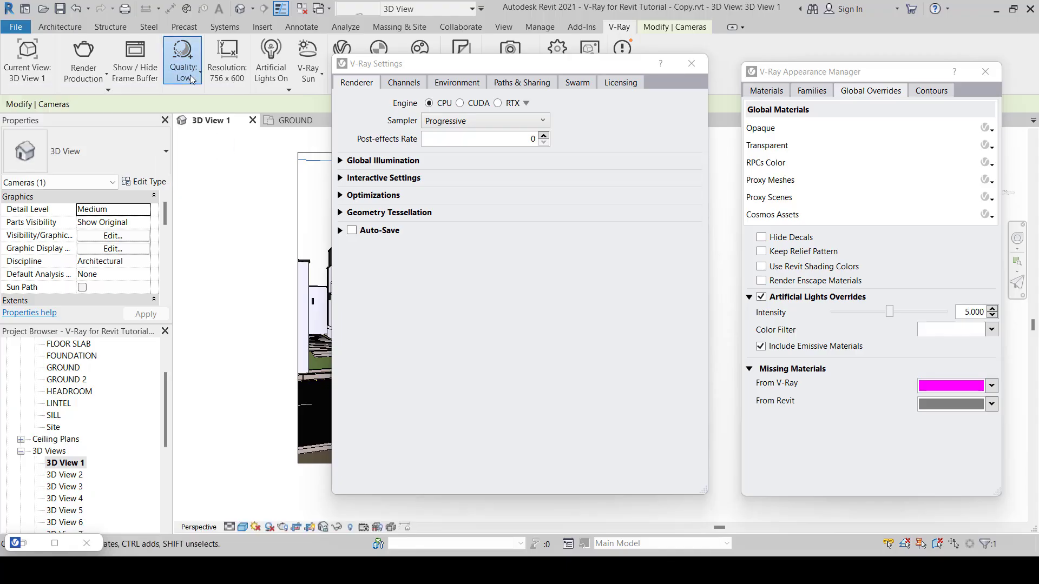
left_click(190, 79)
left_click(226, 87)
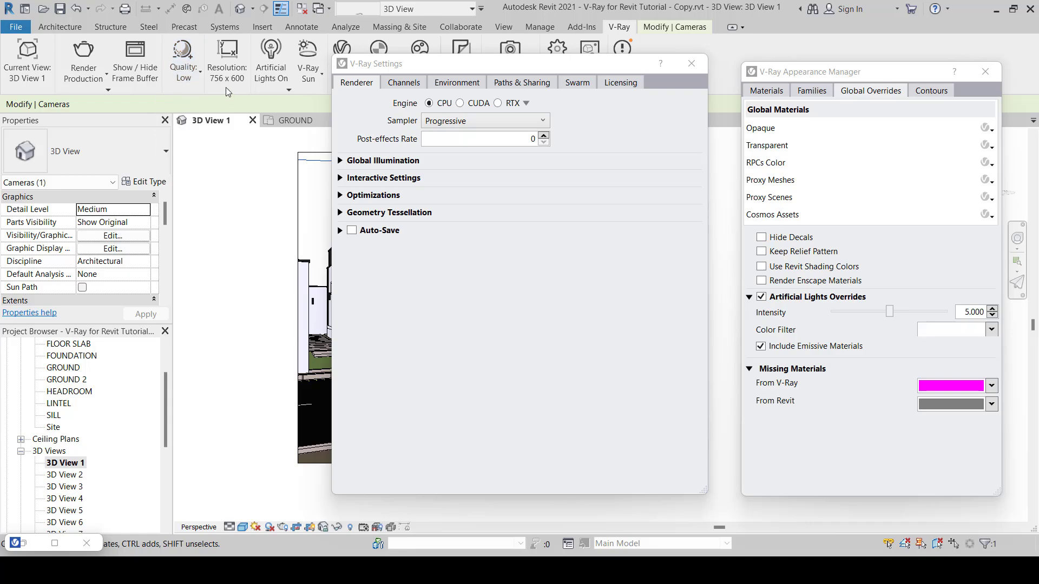
left_click(227, 76)
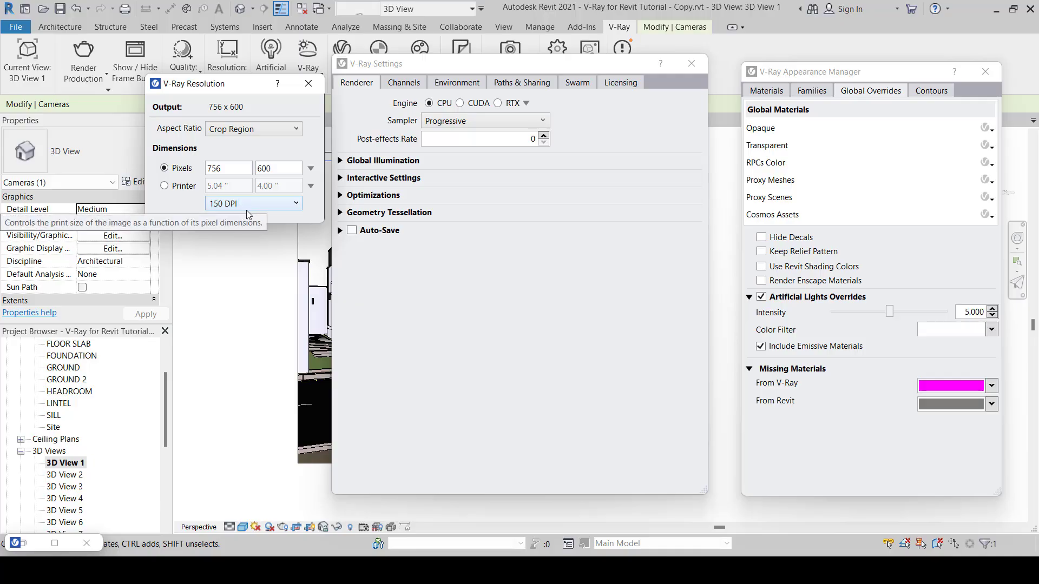
left_click(309, 83)
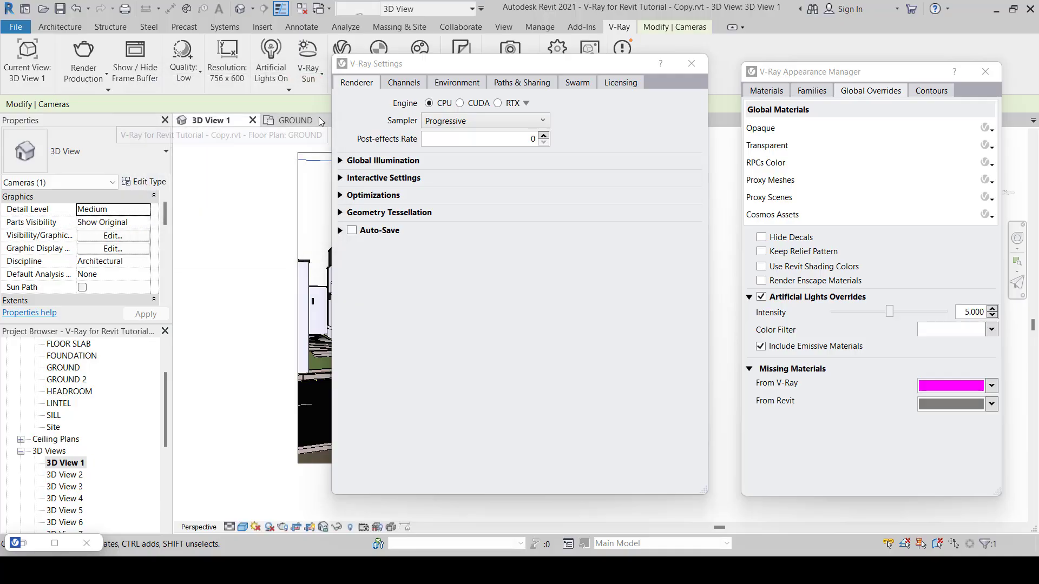
left_click(234, 79)
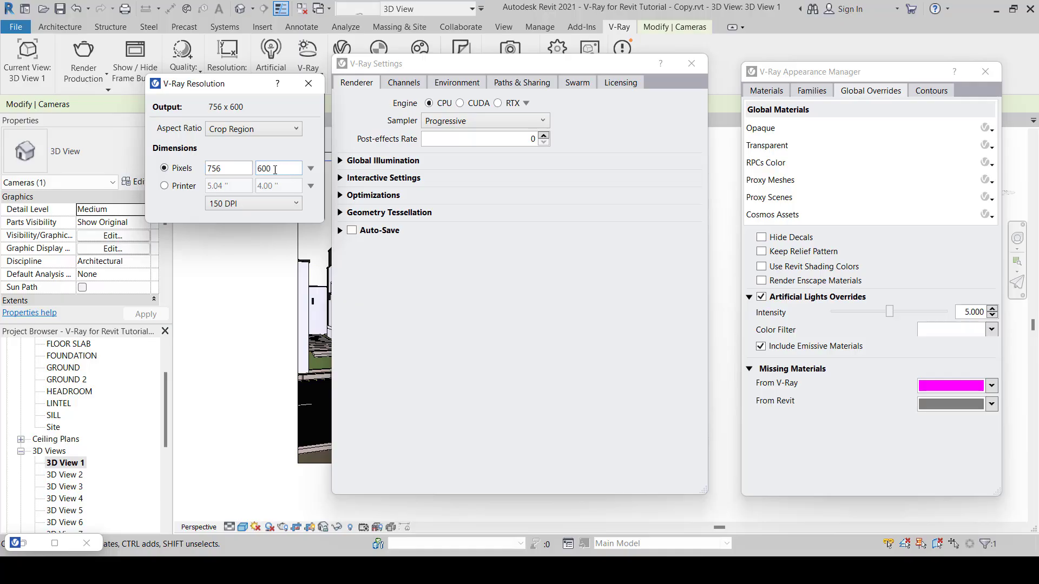
left_click(308, 84)
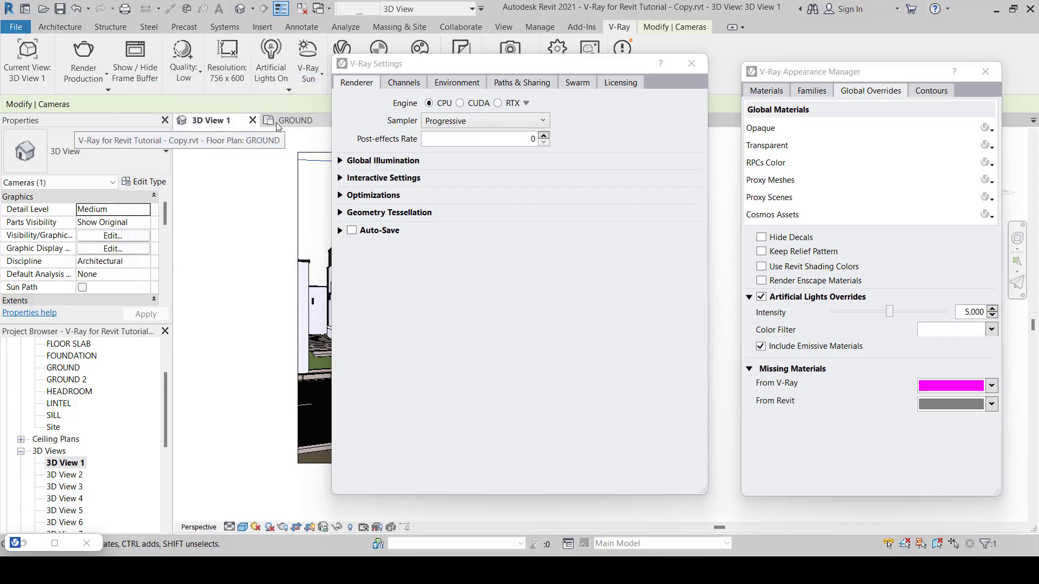
Step: Move the V-Ray Settings window clear of the render controls and set the render quality to Medium+
left_click_drag(562, 66, 606, 125)
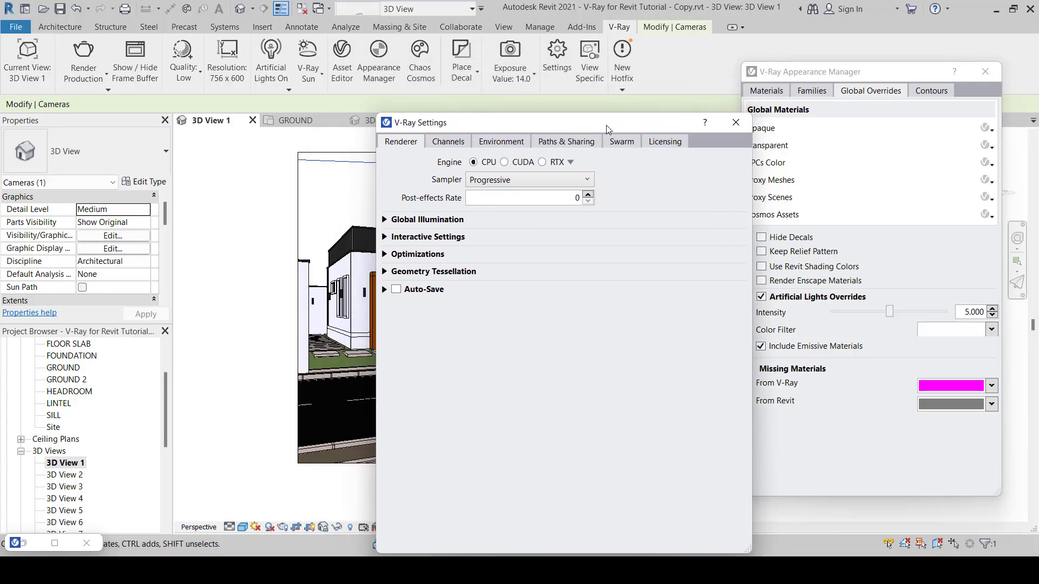
left_click(185, 77)
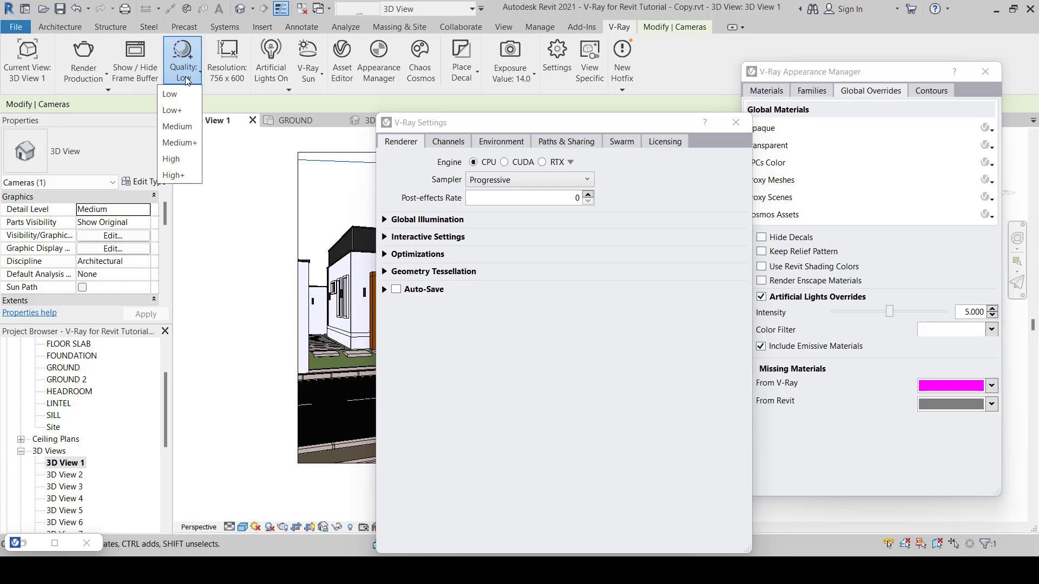
left_click(192, 140)
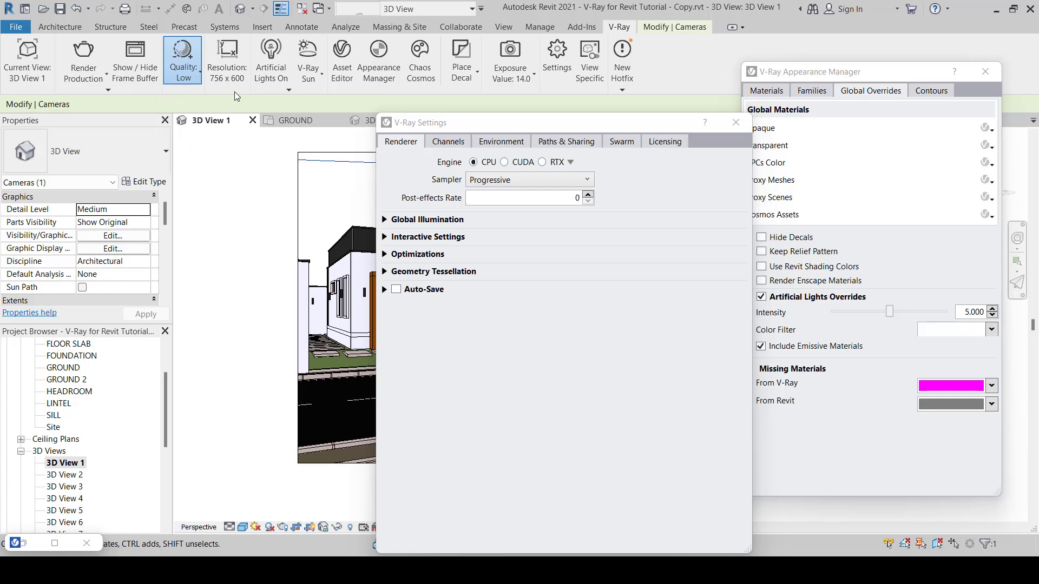
Step: Set the V-Ray output width to 1920 pixels and the print resolution to 300 DPI, then return to the renderer settings
left_click(246, 79)
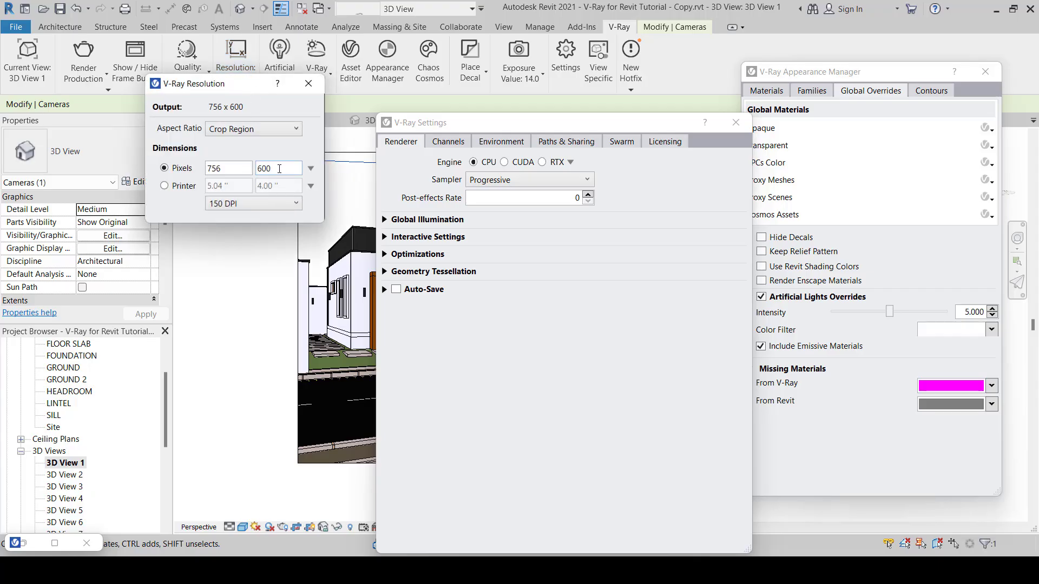
double_click(237, 169)
type("1920")
left_click(280, 170)
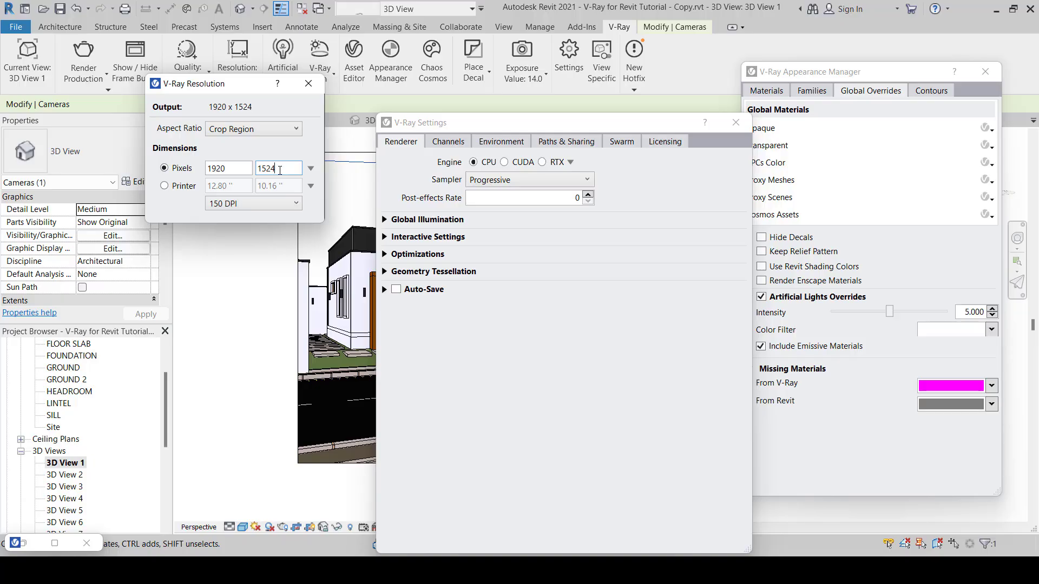
left_click(279, 205)
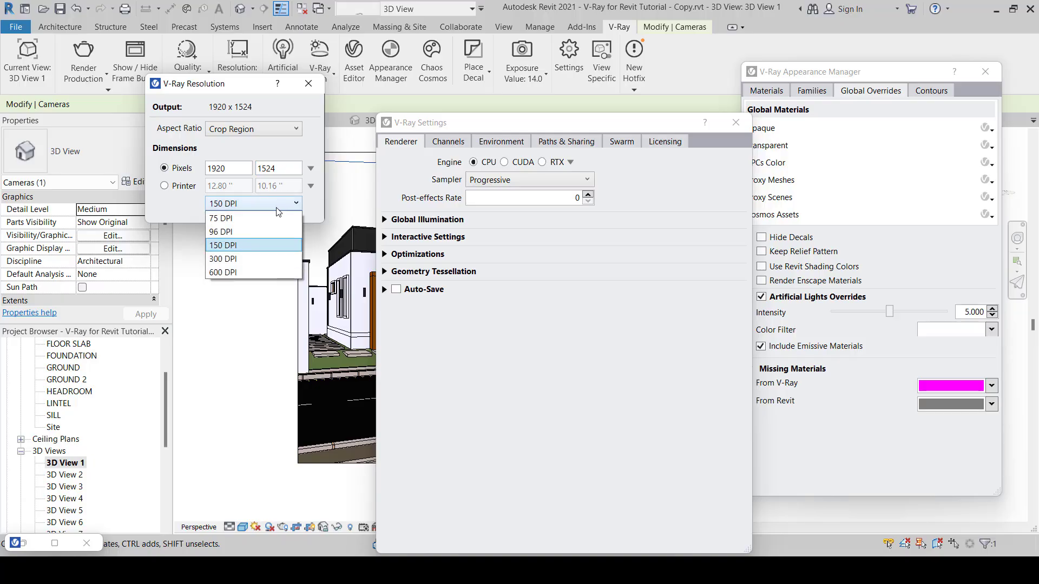
left_click(253, 259)
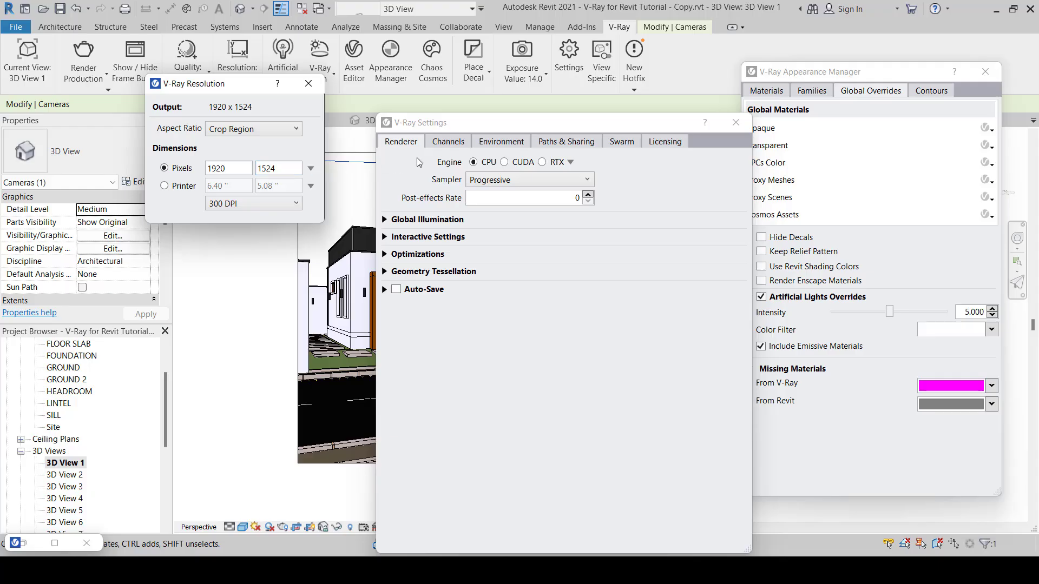
left_click(403, 145)
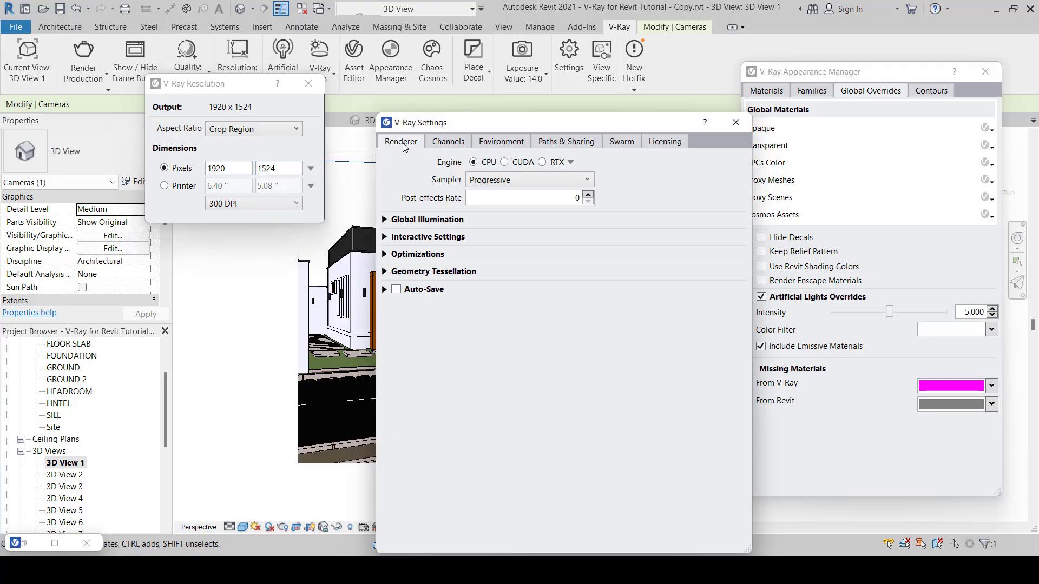